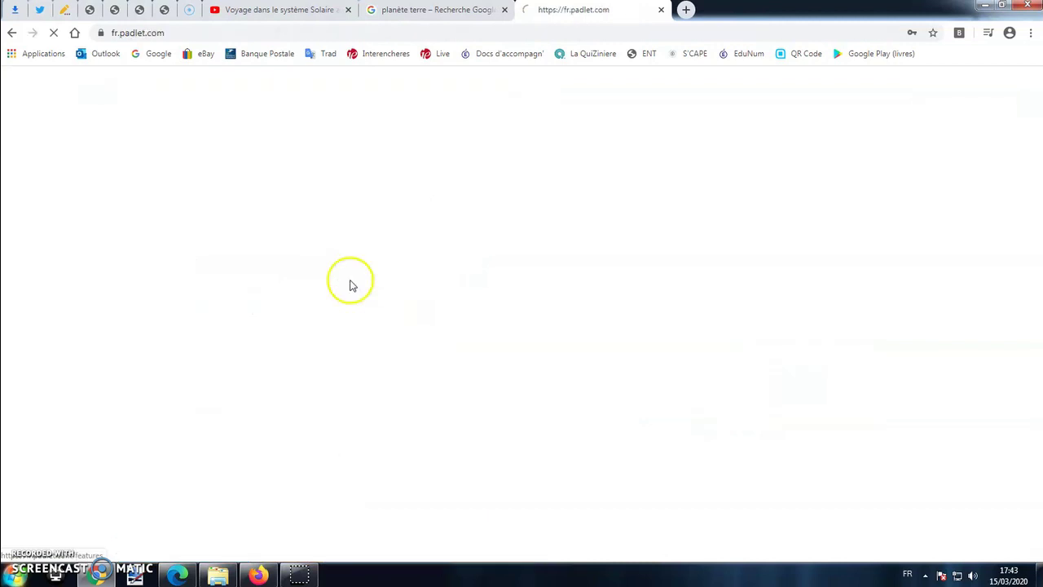
- Sign up for a Padlet account with the e-mail address and account password, and choose the free Basic membership
{"action": "left_click", "coordinate": [196, 329]}
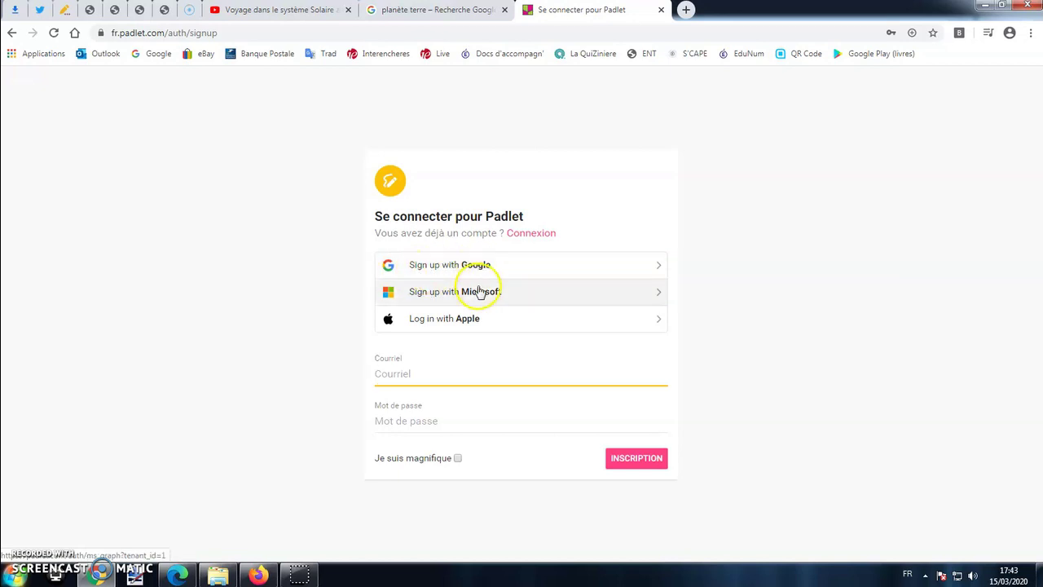
{"action": "right_click", "coordinate": [421, 375]}
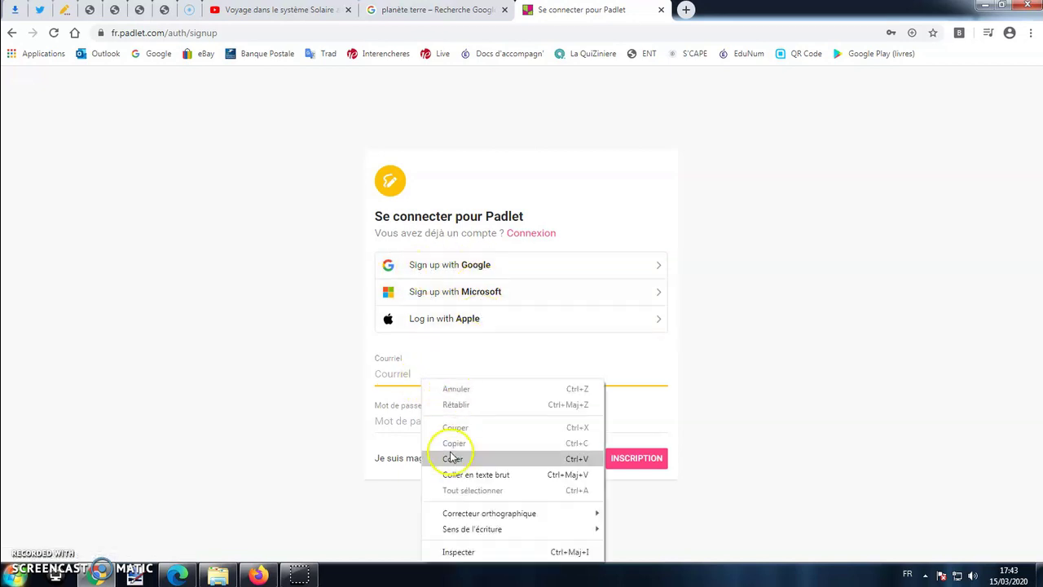
{"action": "left_click", "coordinate": [454, 457]}
{"action": "left_click", "coordinate": [442, 422]}
{"action": "type", "text": "•••"}
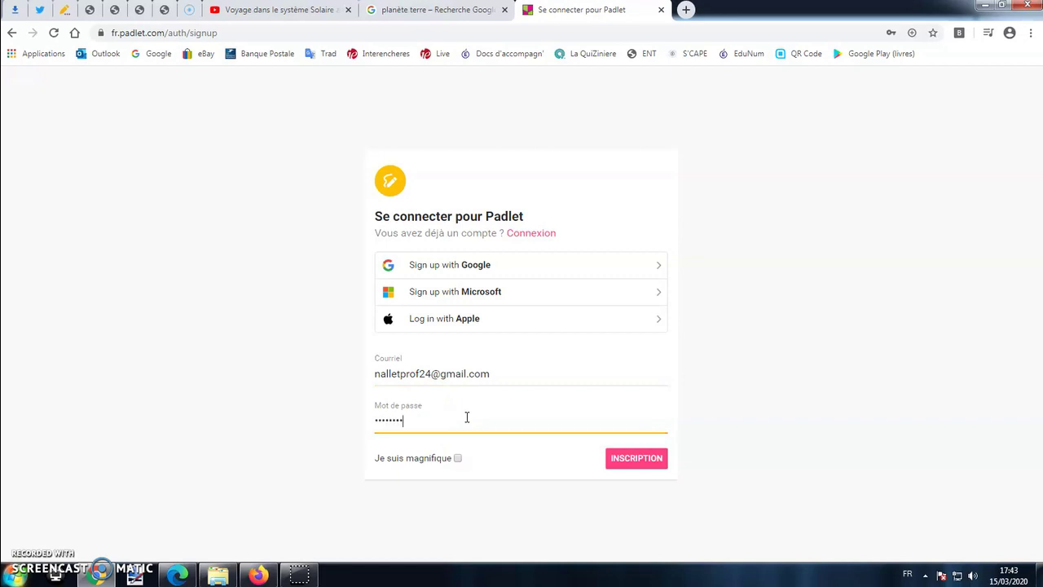
{"action": "left_click", "coordinate": [630, 458]}
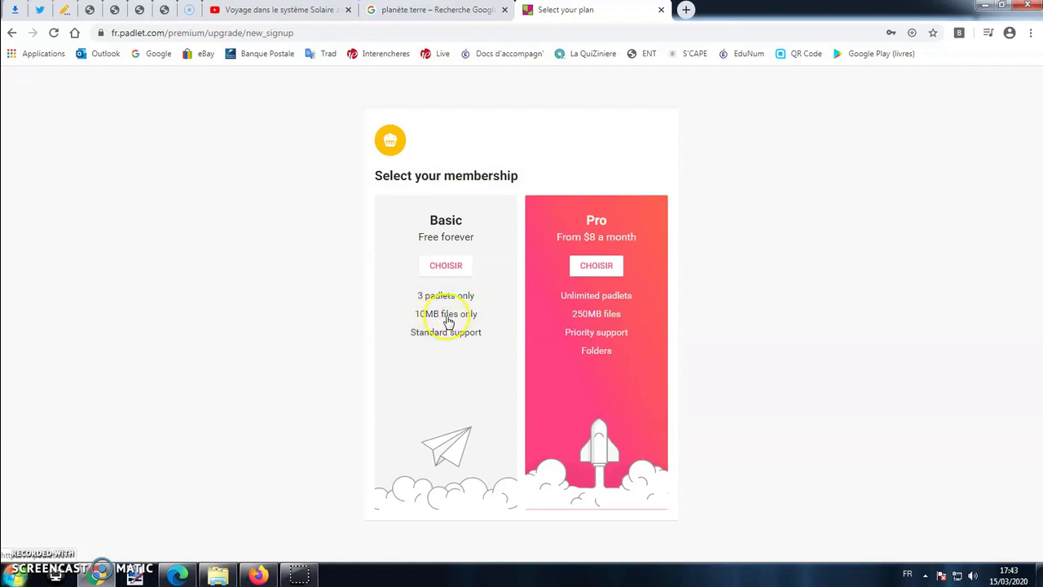
{"action": "left_click", "coordinate": [456, 267]}
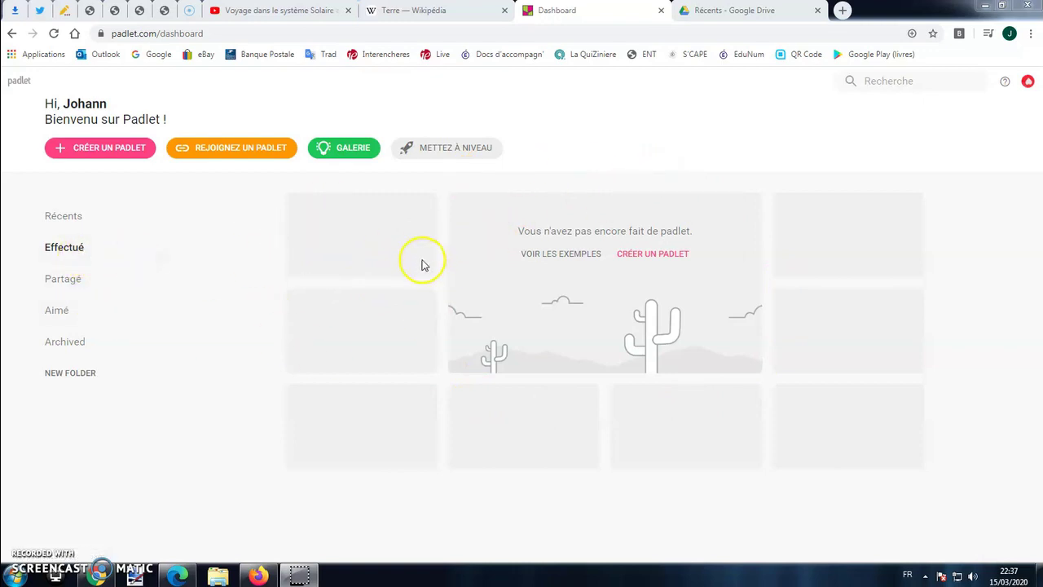
- Create a new blank padlet with the Étagère layout
{"action": "left_click", "coordinate": [105, 151]}
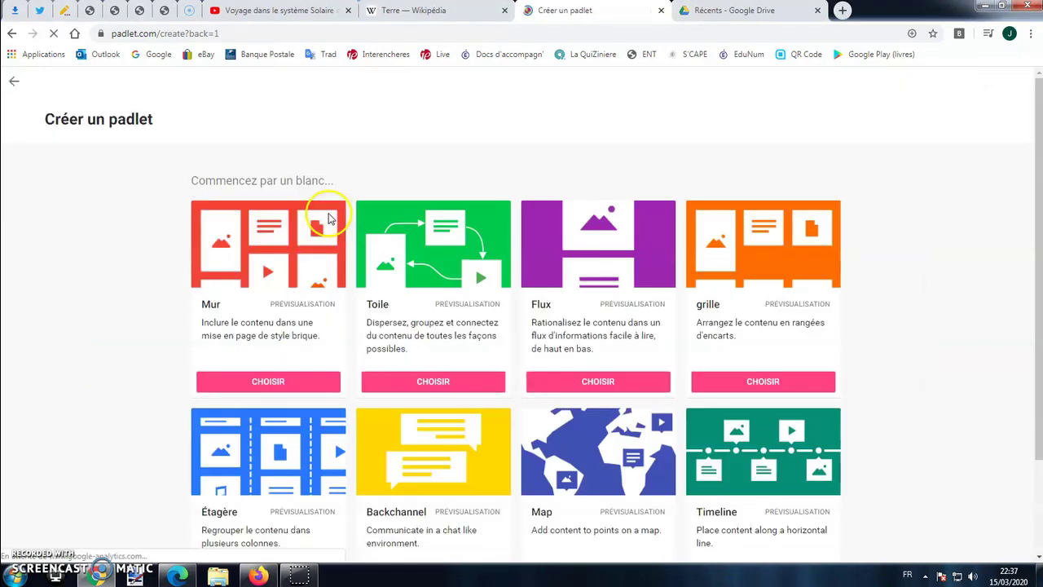
{"action": "scroll", "coordinate": [317, 273], "scroll_direction": "down", "scroll_amount": 1}
{"action": "scroll", "coordinate": [744, 252], "scroll_direction": "down", "scroll_amount": 1}
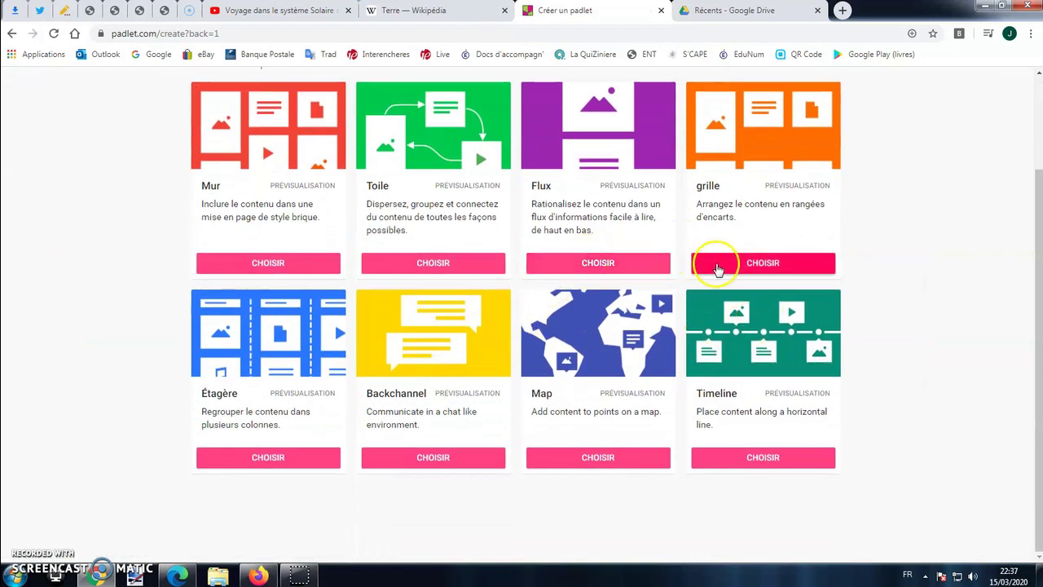
{"action": "scroll", "coordinate": [379, 262], "scroll_direction": "up", "scroll_amount": 1}
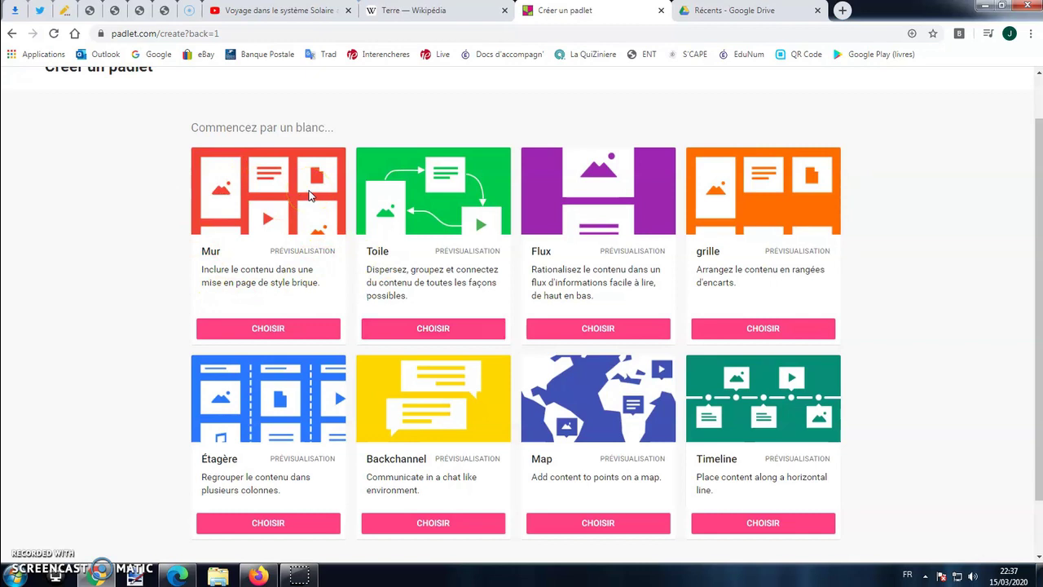
{"action": "scroll", "coordinate": [309, 194], "scroll_direction": "down", "scroll_amount": 1}
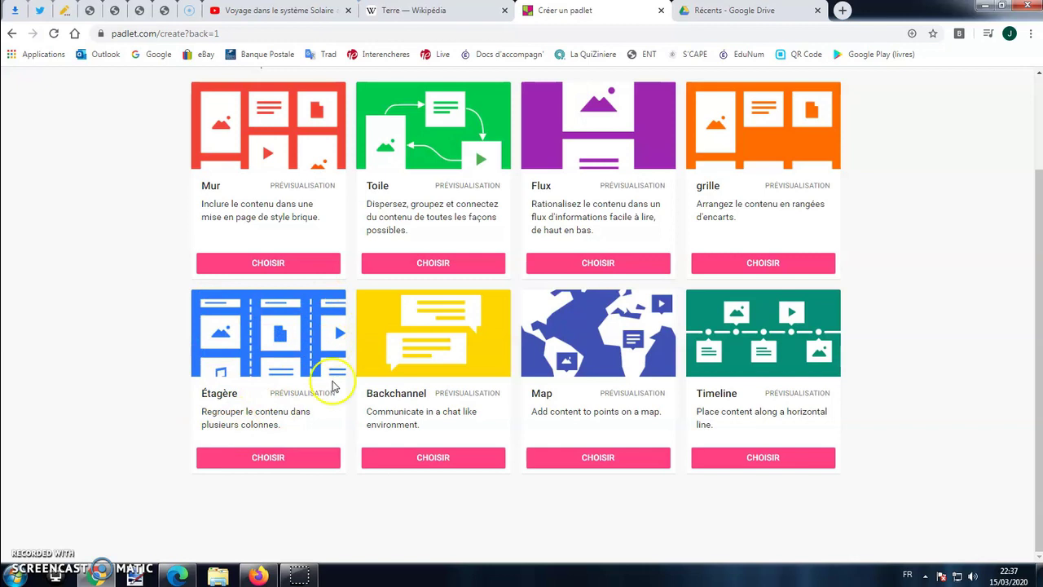
{"action": "left_click", "coordinate": [291, 461]}
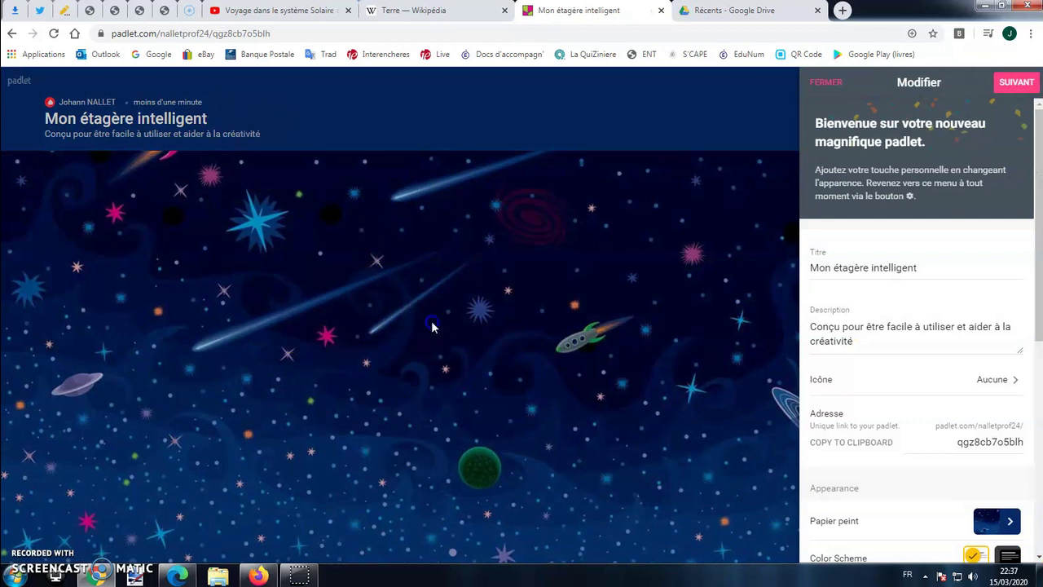
- Set the padlet's title to "Cours Géo 1" and its description to "Faites les activités proposées"
{"action": "left_click", "coordinate": [585, 316]}
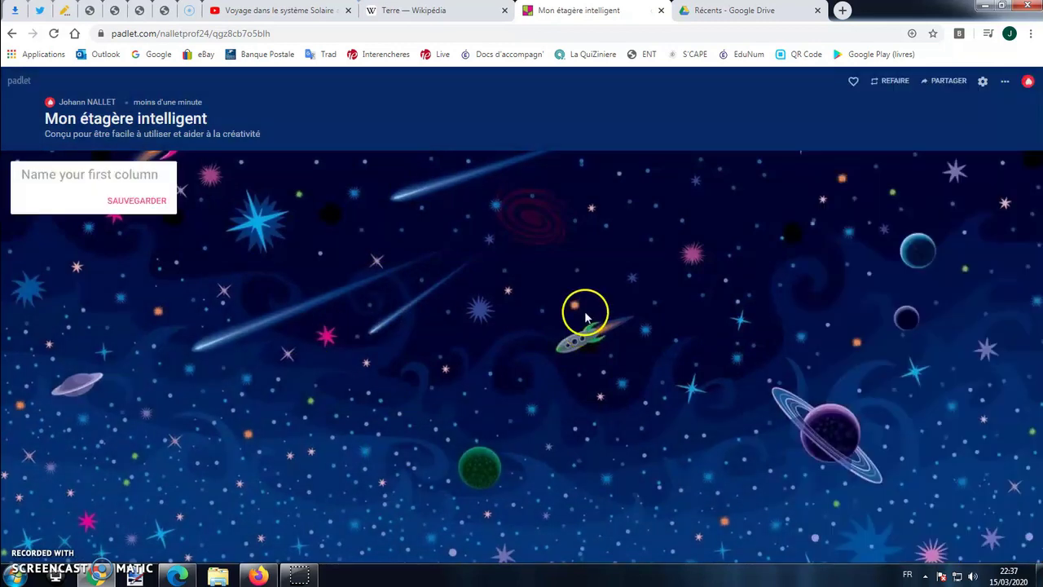
{"action": "left_click", "coordinate": [983, 81]}
{"action": "left_click_drag", "start_coordinate": [949, 146], "coordinate": [676, 139]}
{"action": "type", "text": "Cours Géo "}
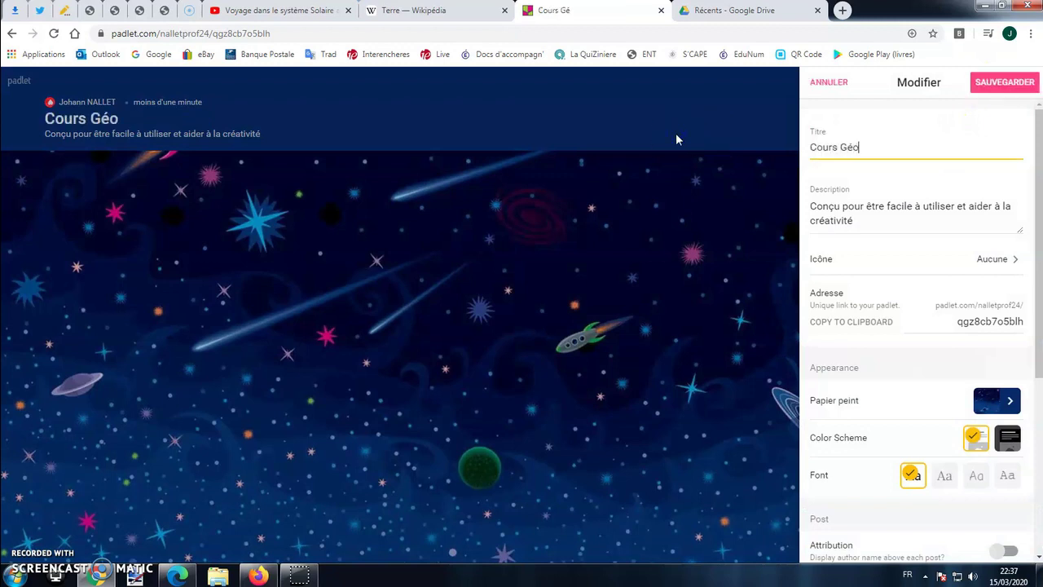
{"action": "type", "text": "1"}
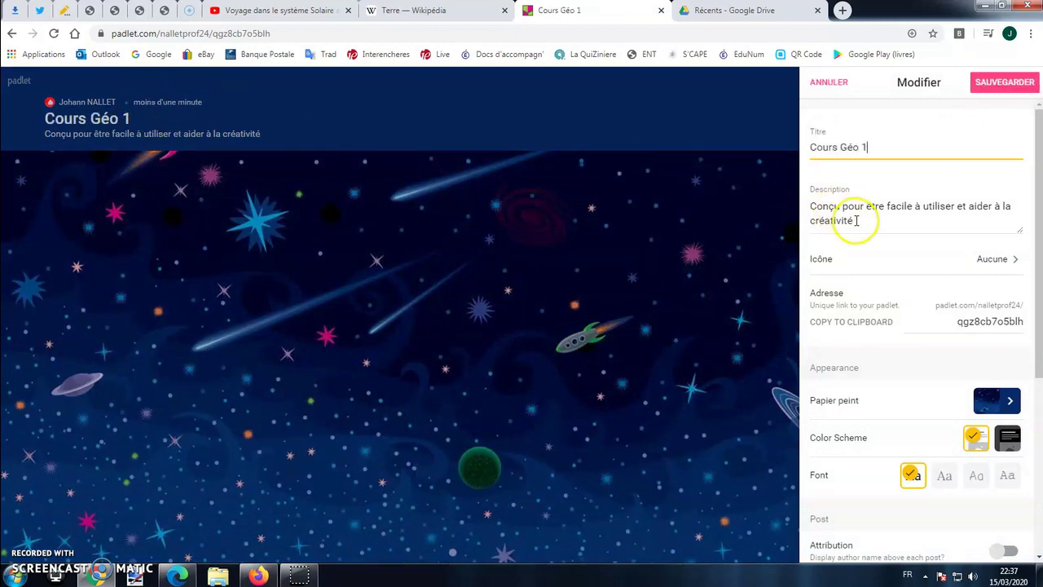
{"action": "left_click_drag", "start_coordinate": [856, 221], "coordinate": [800, 210]}
{"action": "type", "text": "Faites les activité"}
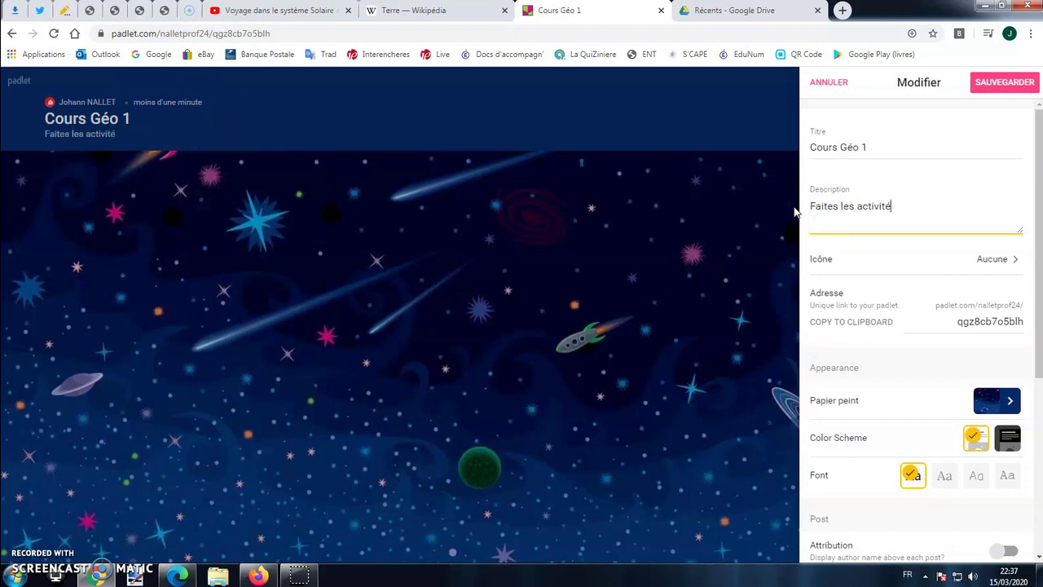
{"action": "type", "text": "s proposées"}
- Choose the gold disc emoji from the Objects category as the padlet's icon
{"action": "left_click", "coordinate": [990, 261]}
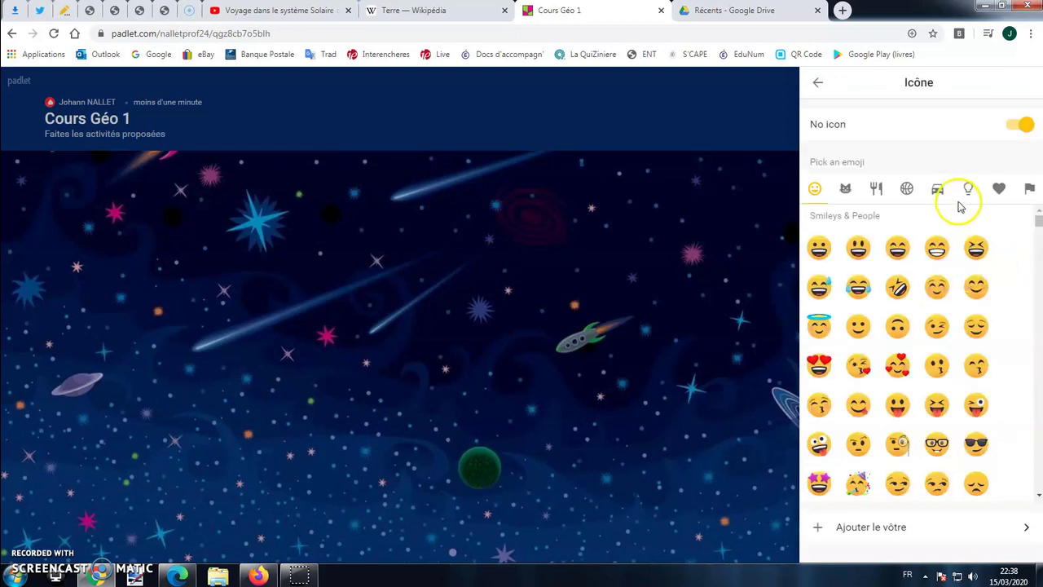
{"action": "left_click", "coordinate": [966, 188]}
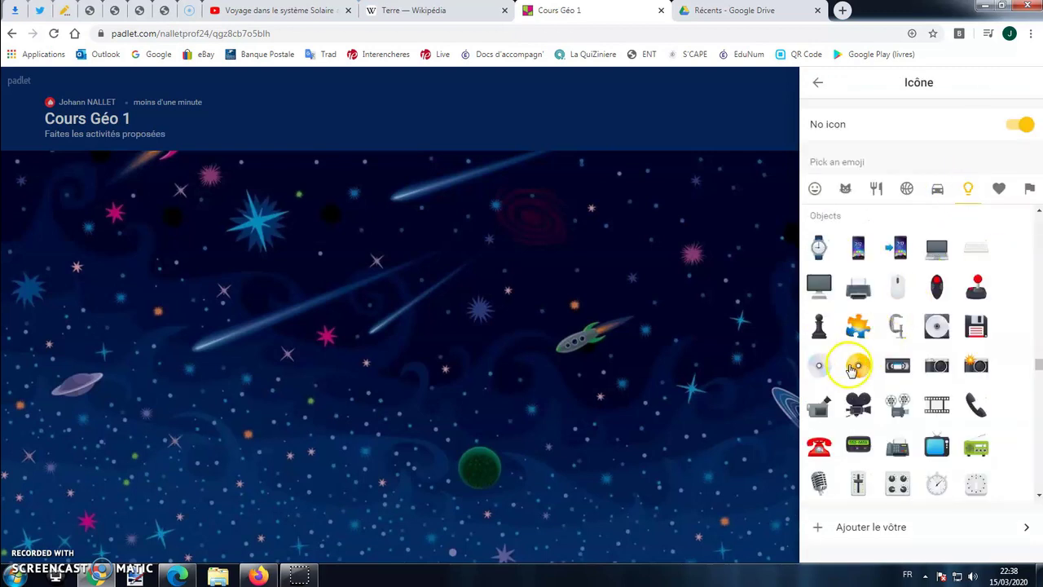
{"action": "left_click", "coordinate": [858, 364]}
{"action": "left_click", "coordinate": [817, 82]}
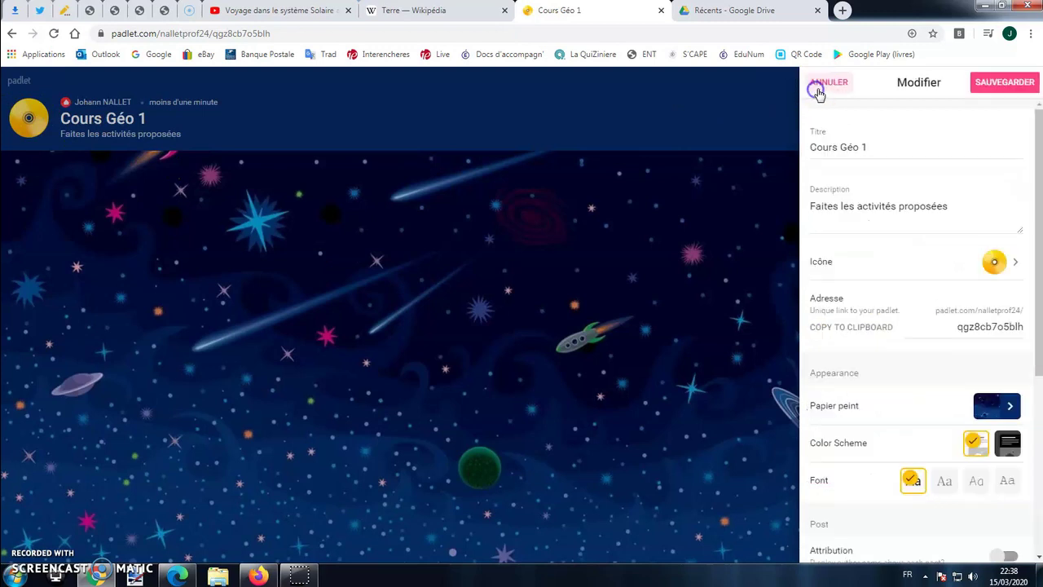
- Replace the ending of the padlet's unique address with GEO1
{"action": "scroll", "coordinate": [943, 312], "scroll_direction": "down", "scroll_amount": 1}
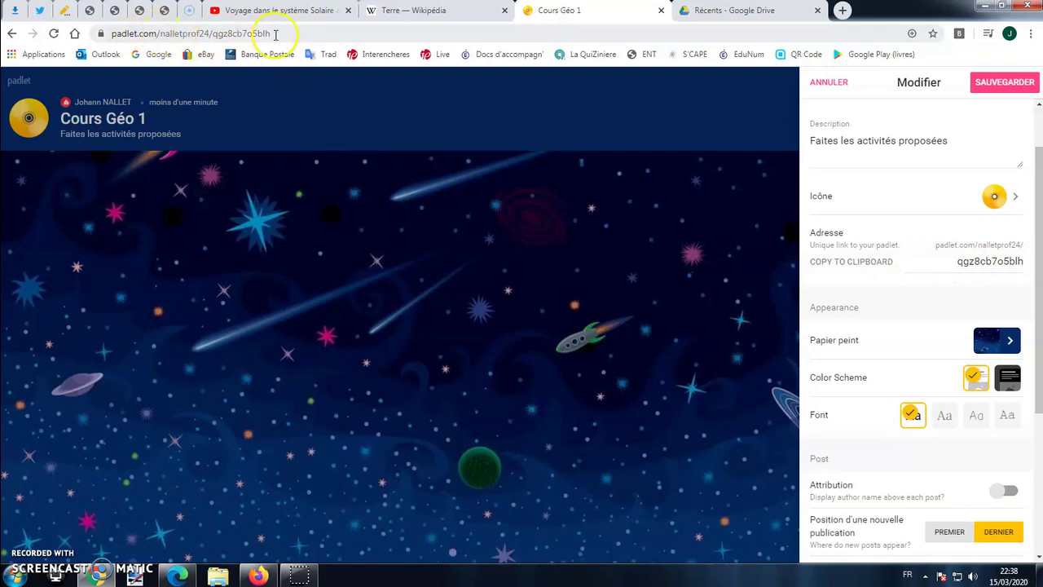
{"action": "double_click", "coordinate": [1015, 259]}
{"action": "type", "text": "GEO1"}
- Apply the Washi texture as the padlet's wallpaper, save the modified settings and close them
{"action": "scroll", "coordinate": [896, 252], "scroll_direction": "down", "scroll_amount": 1}
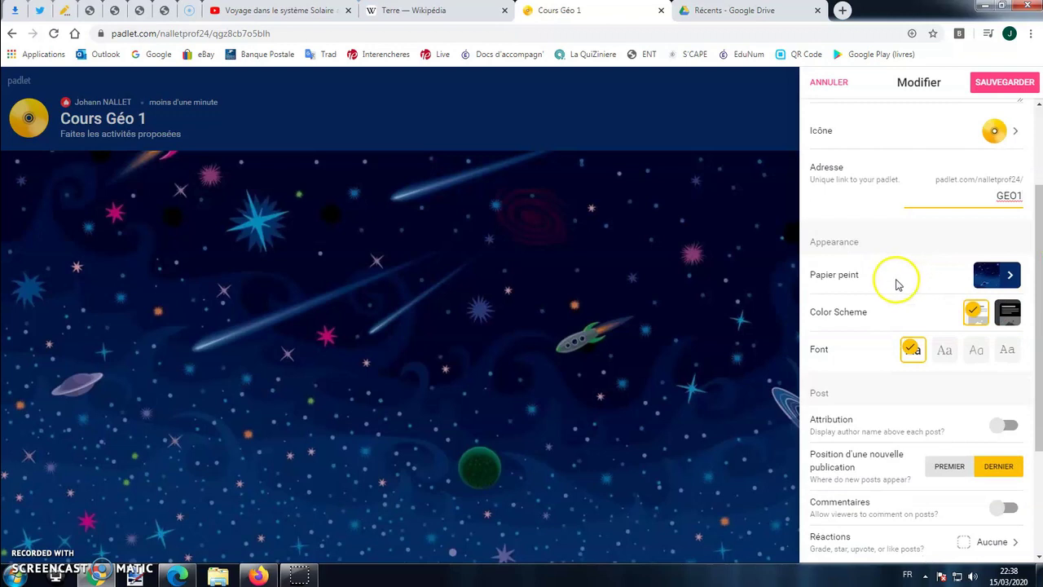
{"action": "left_click", "coordinate": [988, 277]}
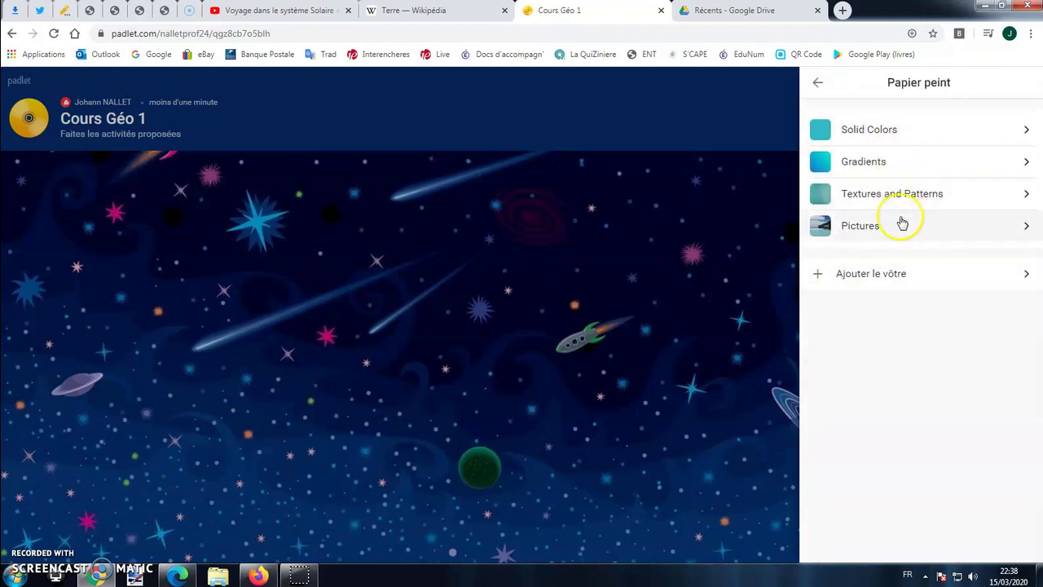
{"action": "left_click", "coordinate": [890, 194]}
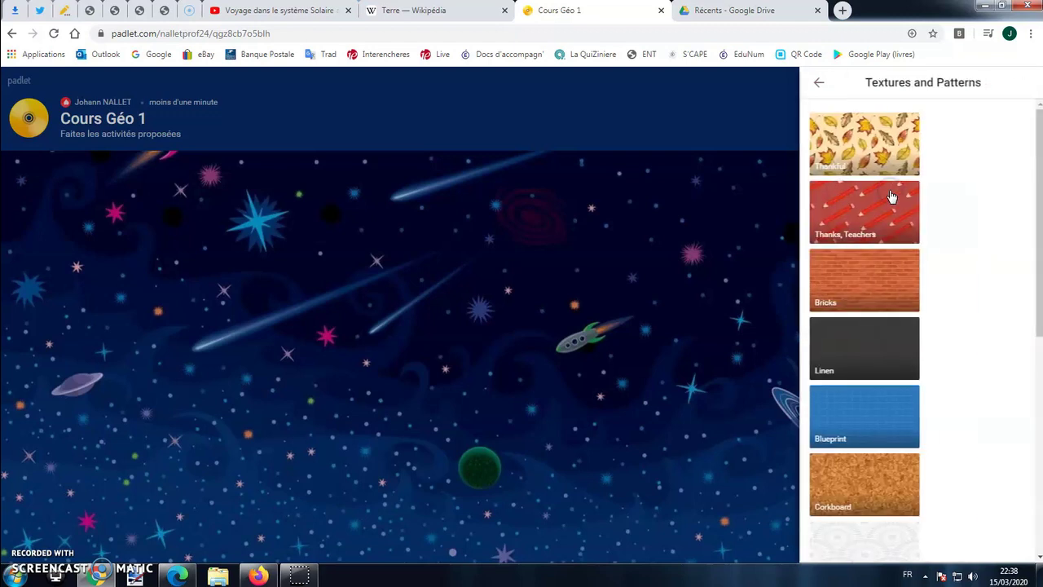
{"action": "scroll", "coordinate": [888, 200], "scroll_direction": "down", "scroll_amount": 4}
{"action": "left_click", "coordinate": [877, 220]}
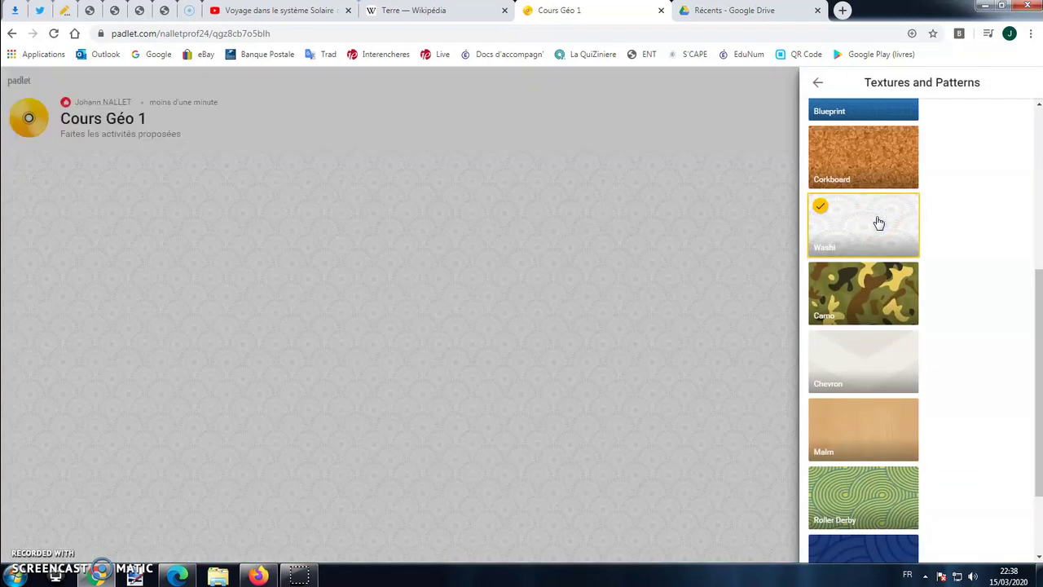
{"action": "left_click", "coordinate": [817, 82]}
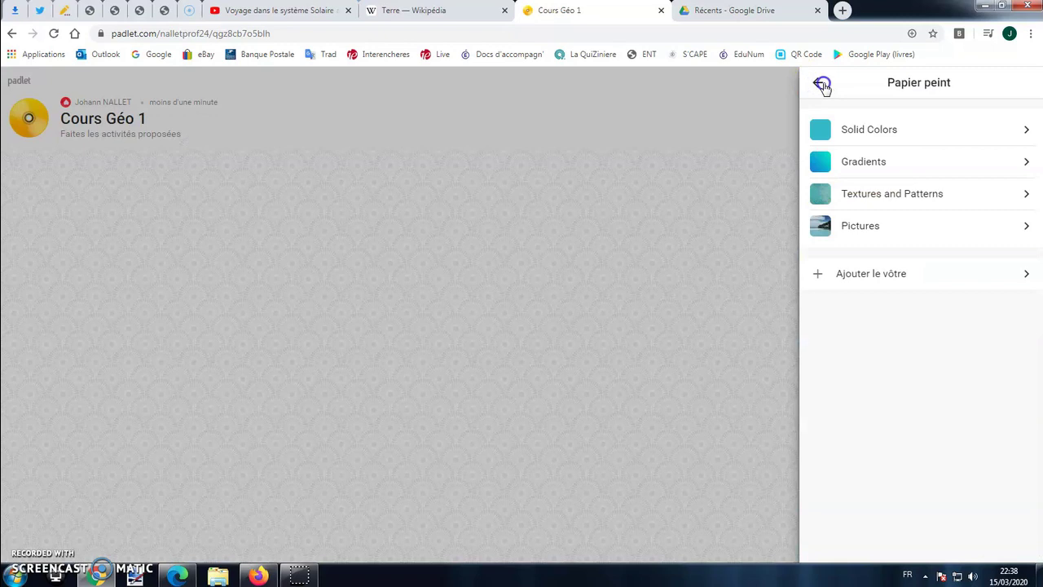
{"action": "left_click", "coordinate": [823, 85]}
{"action": "left_click", "coordinate": [1011, 83]}
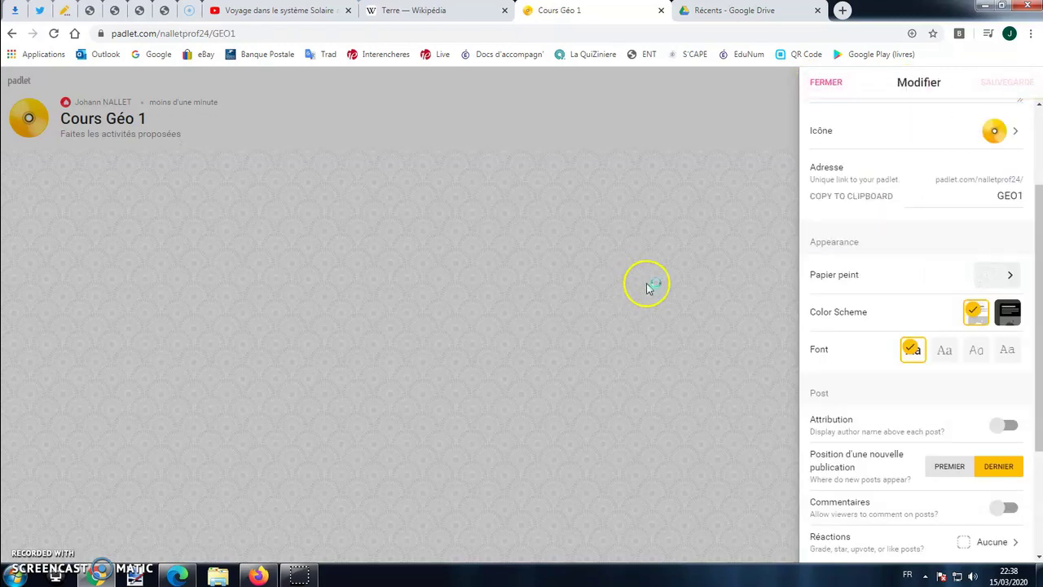
{"action": "left_click", "coordinate": [823, 83]}
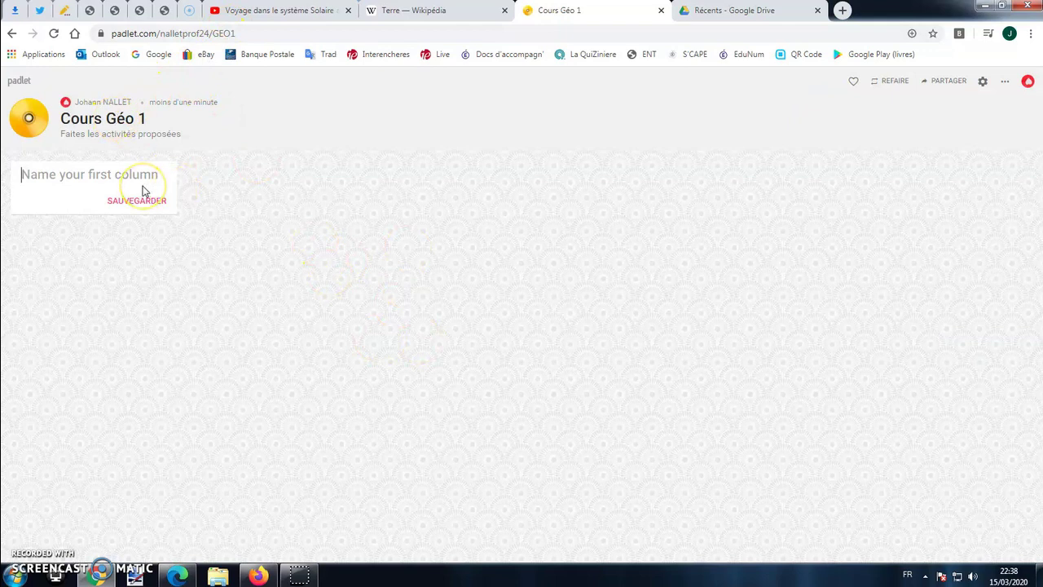
- Create two columns titled "23 mars - Activité 1" and "26 mars - Activité 2"
{"action": "type", "text": "23 mars - Ac"}
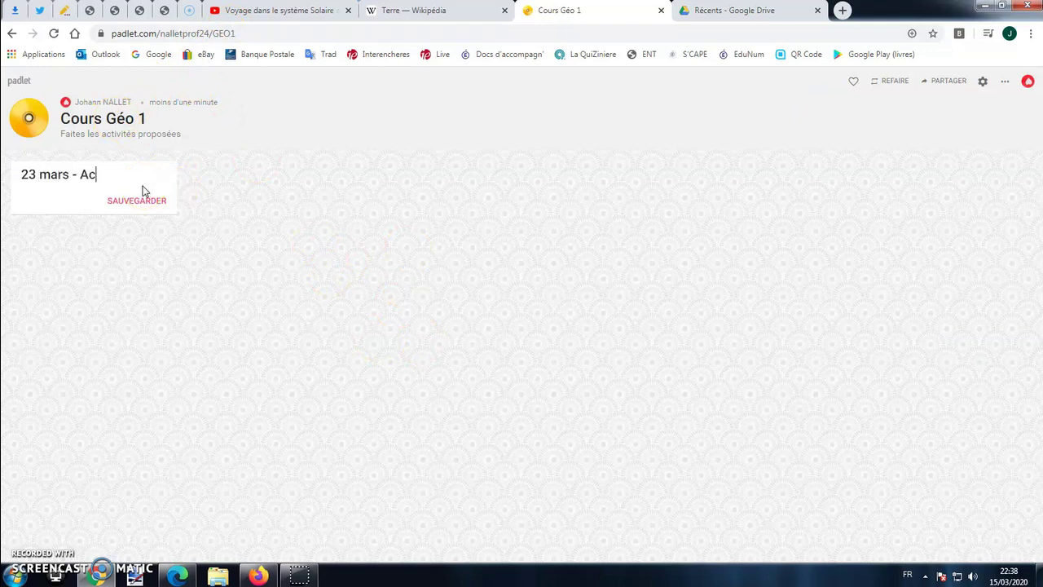
{"action": "left_click", "coordinate": [140, 199]}
{"action": "left_click", "coordinate": [256, 174]}
{"action": "type", "text": "26 mars - Activité 2"}
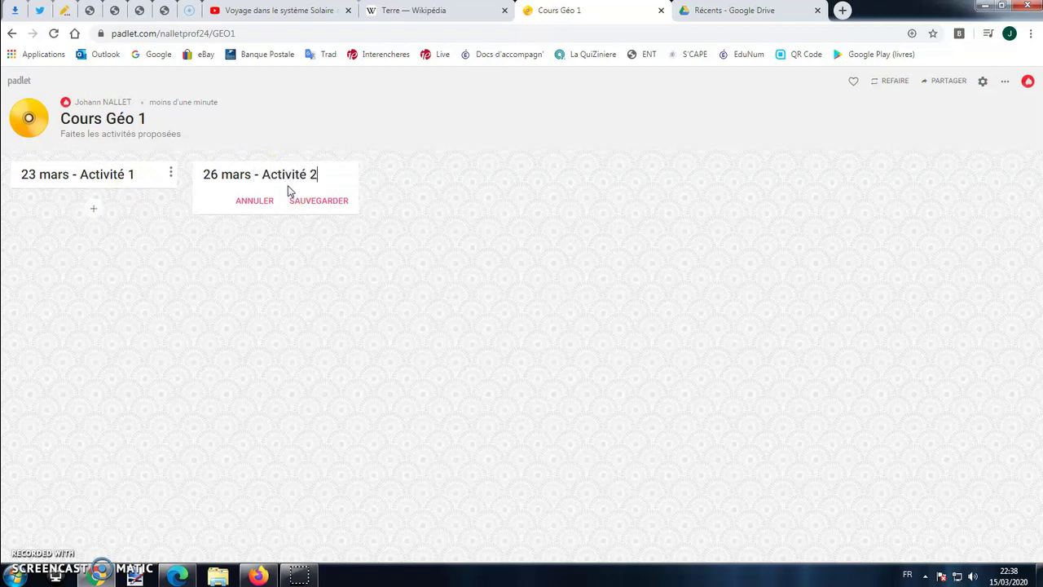
{"action": "left_click", "coordinate": [319, 201]}
- Add a third column titled "27 mars - Activité 3"
{"action": "left_click", "coordinate": [444, 177]}
{"action": "type", "text": "27 mars - Activité 3"}
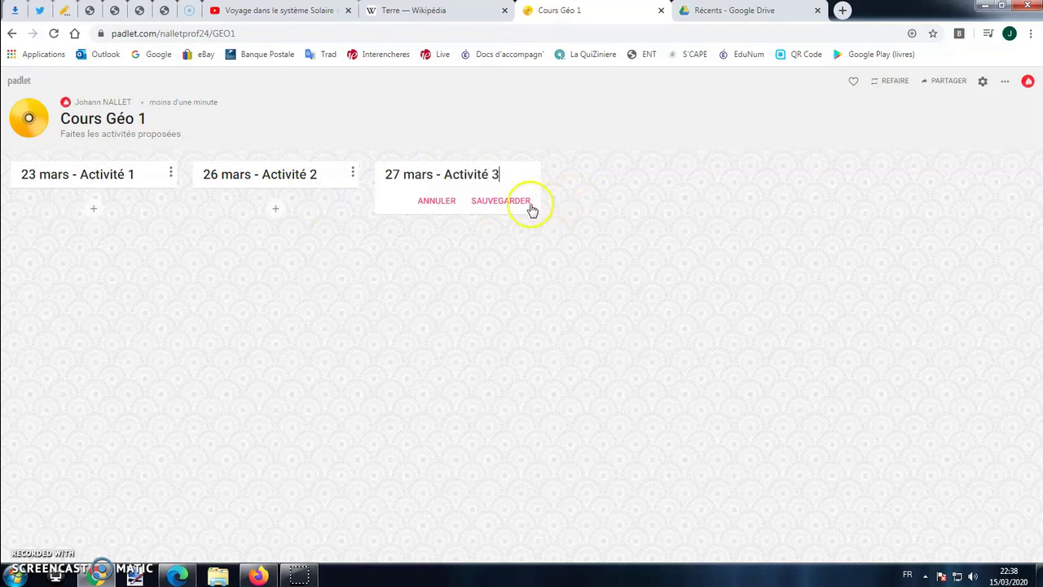
{"action": "left_click", "coordinate": [521, 204]}
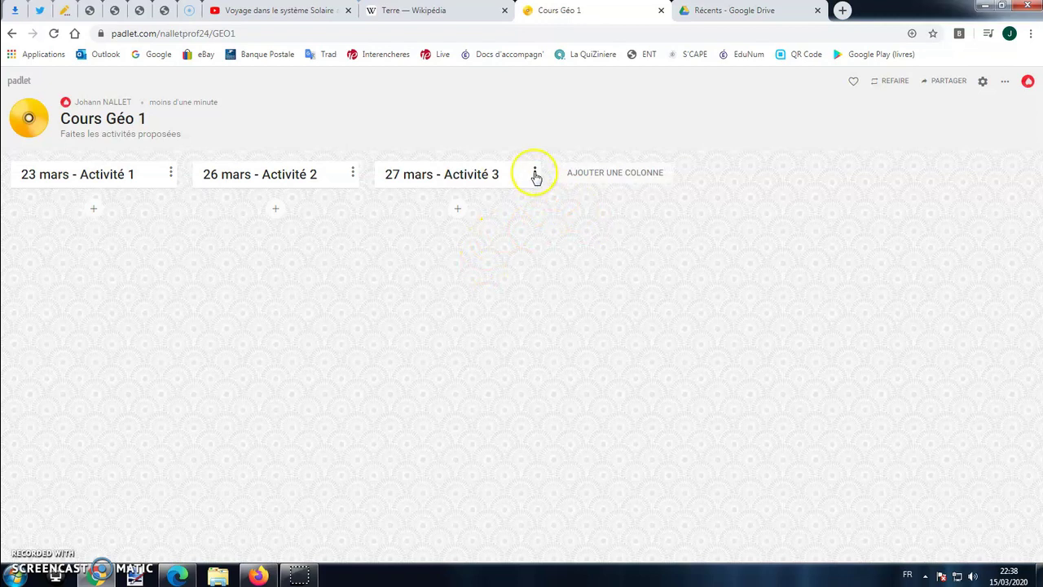
- Rename the third column "27 mars - Activité 4"
{"action": "left_click", "coordinate": [535, 171]}
{"action": "left_click", "coordinate": [466, 176]}
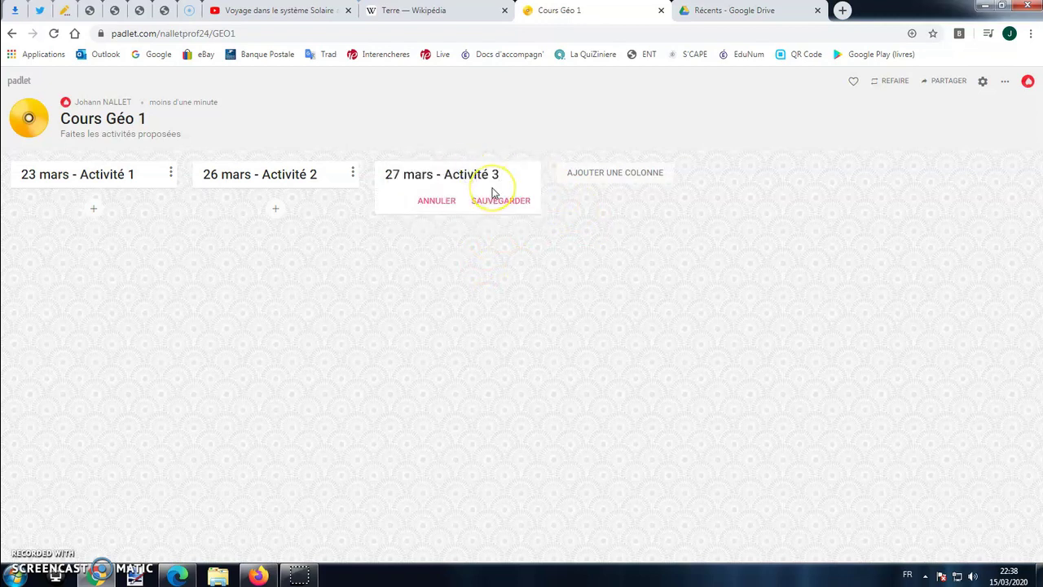
{"action": "type", "text": "4"}
{"action": "left_click", "coordinate": [493, 202]}
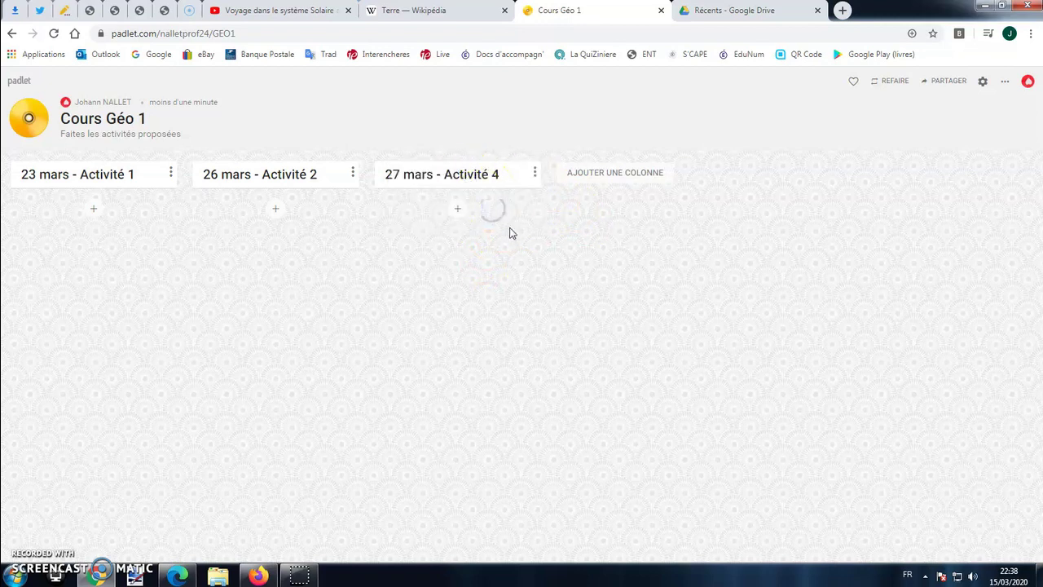
- Delete the "27 mars - Activité 4" column
{"action": "left_click_drag", "start_coordinate": [461, 172], "coordinate": [486, 178]}
{"action": "left_click", "coordinate": [534, 176]}
{"action": "left_click", "coordinate": [496, 203]}
{"action": "left_click", "coordinate": [571, 120]}
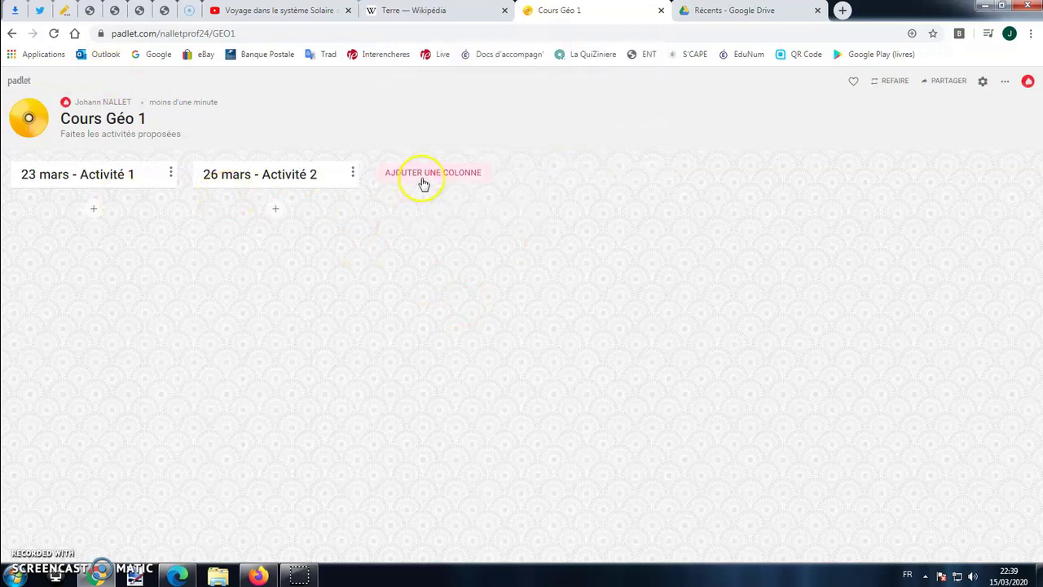
- Add a column titled "Déposez l'activité 1 dans cette colonne" and move it between the two activity columns
{"action": "left_click", "coordinate": [425, 178]}
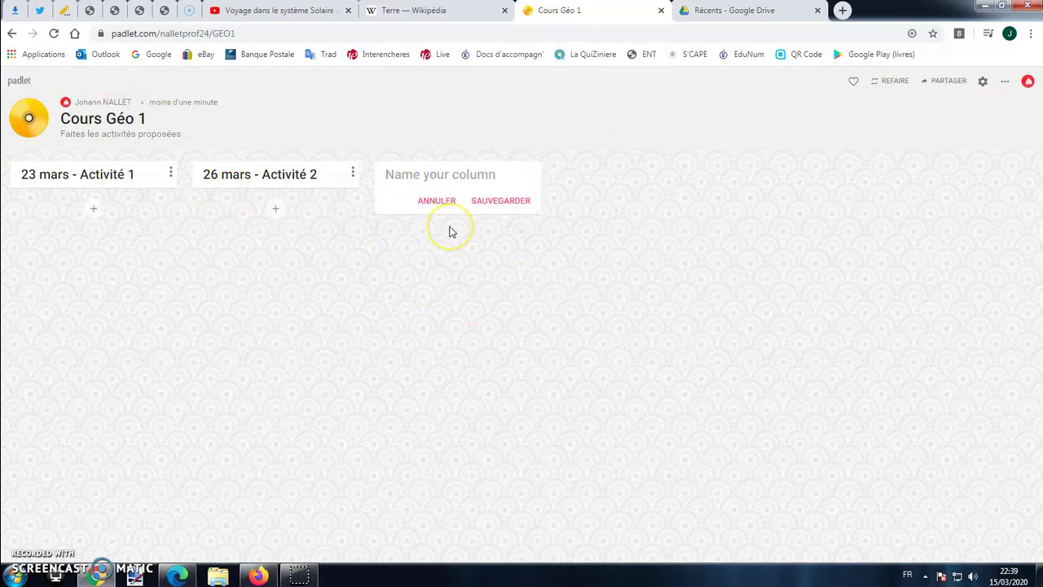
{"action": "type", "text": "Déposez l'ac"}
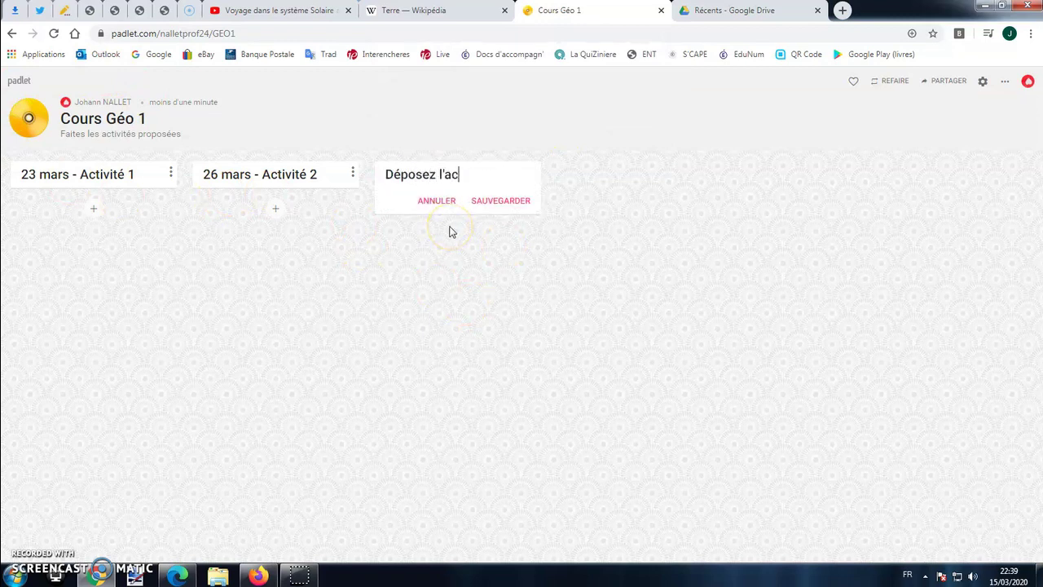
{"action": "type", "text": "tivité 1 dans cette colonne"}
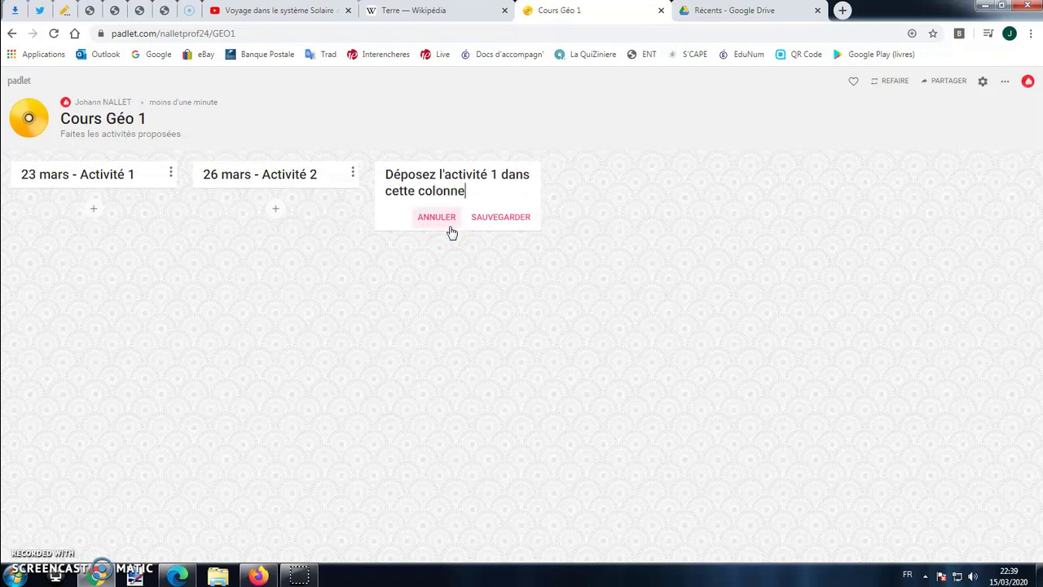
{"action": "left_click", "coordinate": [526, 221]}
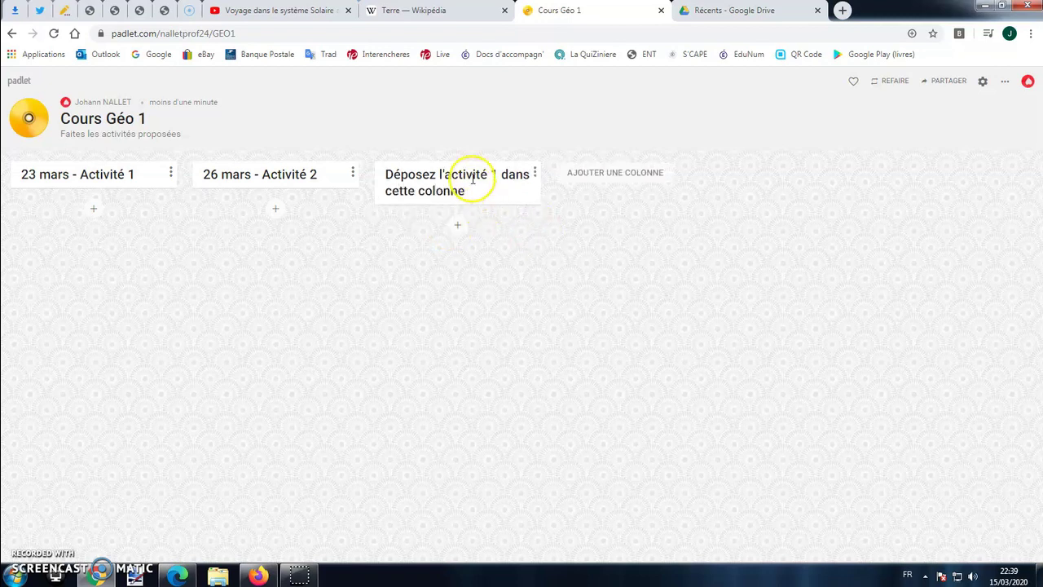
{"action": "left_click_drag", "start_coordinate": [503, 197], "coordinate": [90, 182]}
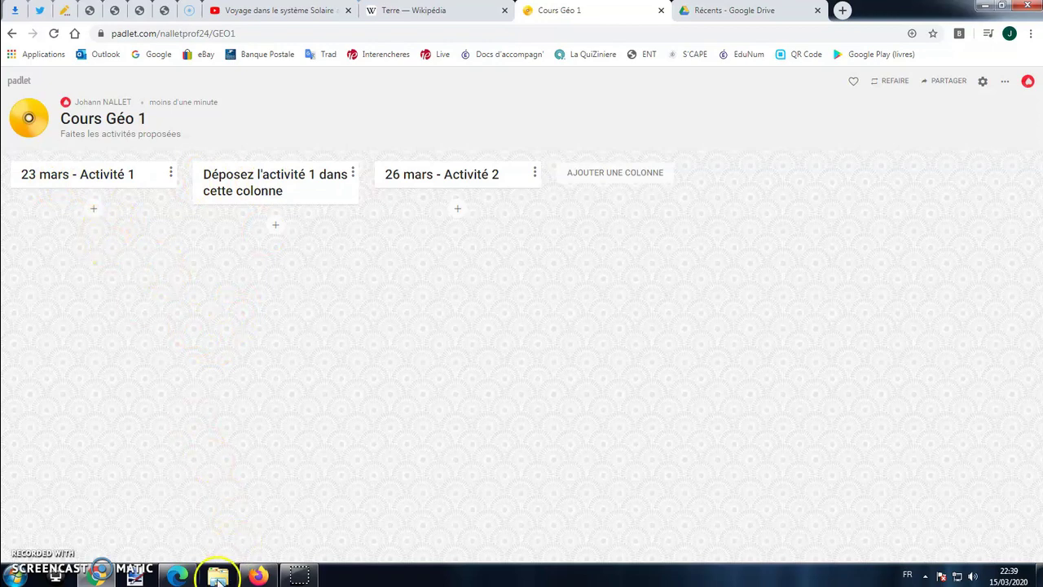
- Post the "Activité 1" document from the computer's Images library to the "23 mars - Activité 1" column
{"action": "left_click", "coordinate": [218, 576]}
{"action": "left_click", "coordinate": [385, 173]}
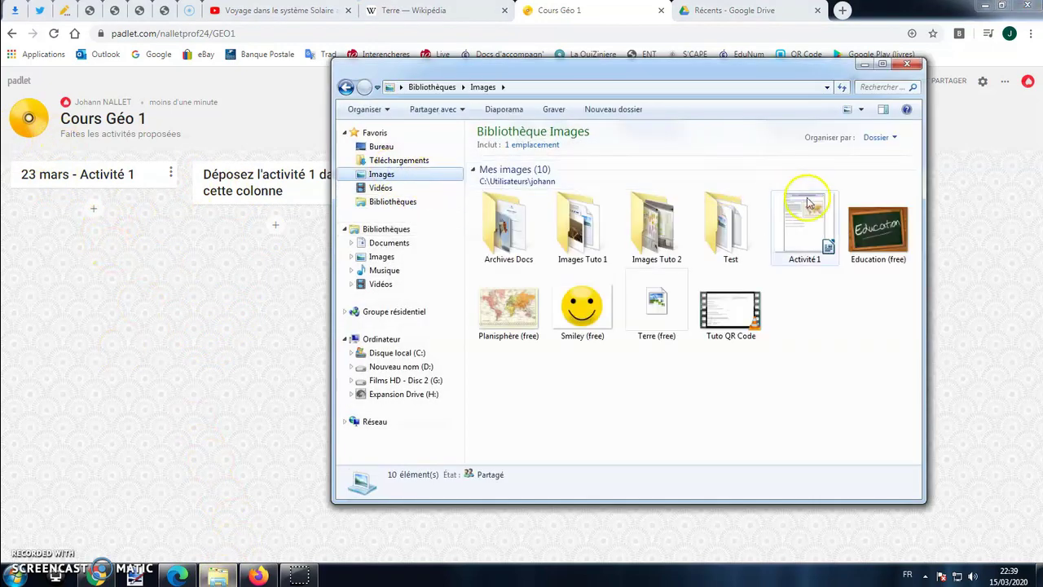
{"action": "left_click_drag", "start_coordinate": [697, 70], "coordinate": [773, 52]}
{"action": "left_click", "coordinate": [880, 205]}
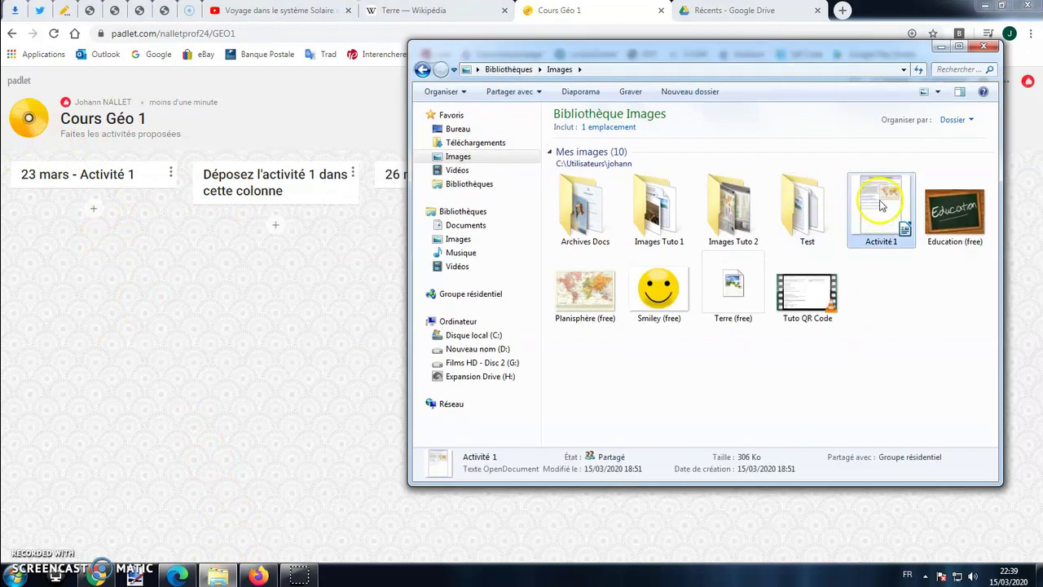
{"action": "left_click", "coordinate": [904, 299]}
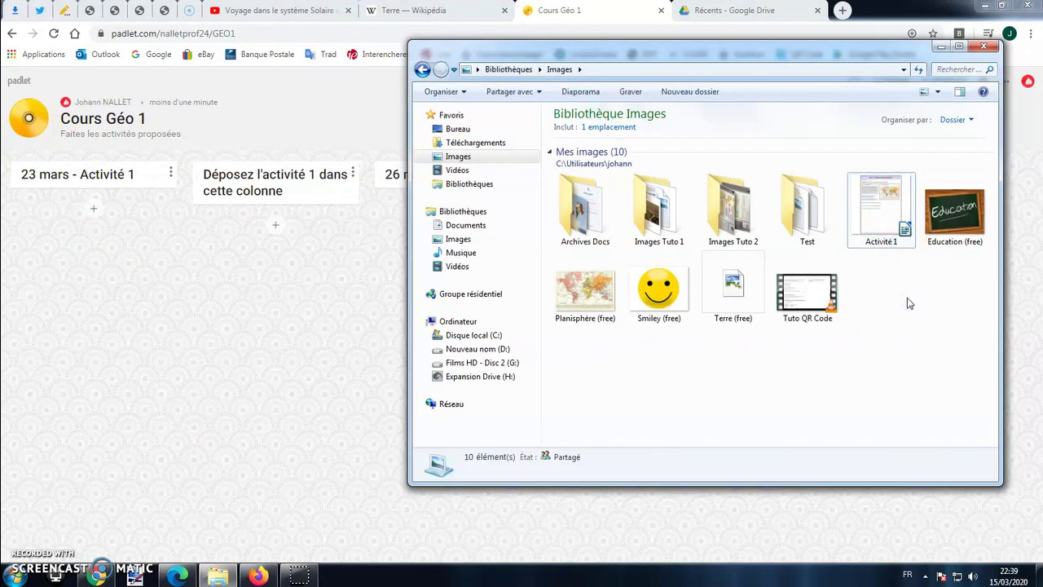
{"action": "left_click", "coordinate": [898, 228]}
{"action": "left_click_drag", "start_coordinate": [888, 216], "coordinate": [156, 274]}
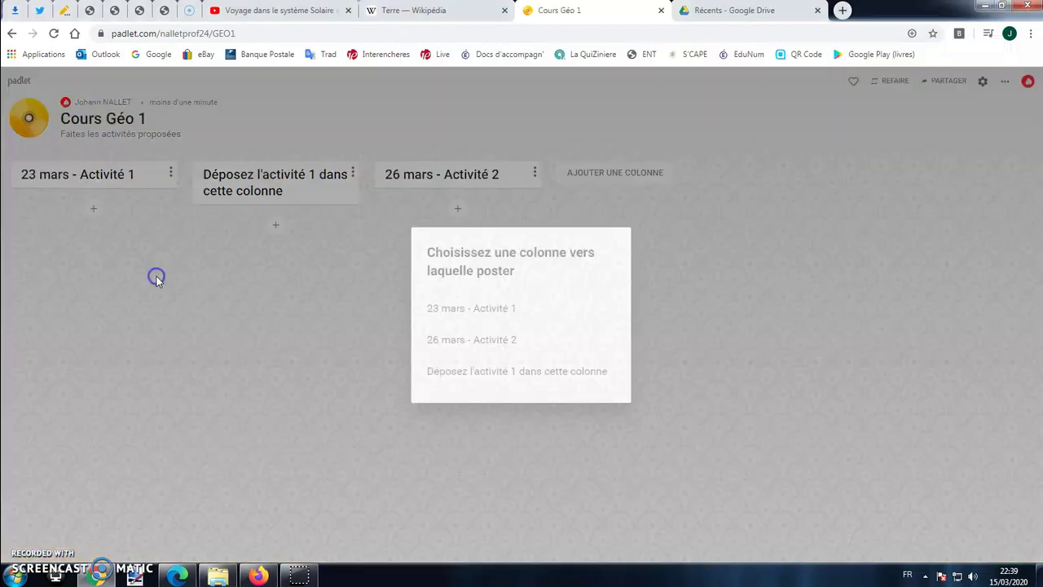
{"action": "left_click", "coordinate": [479, 310]}
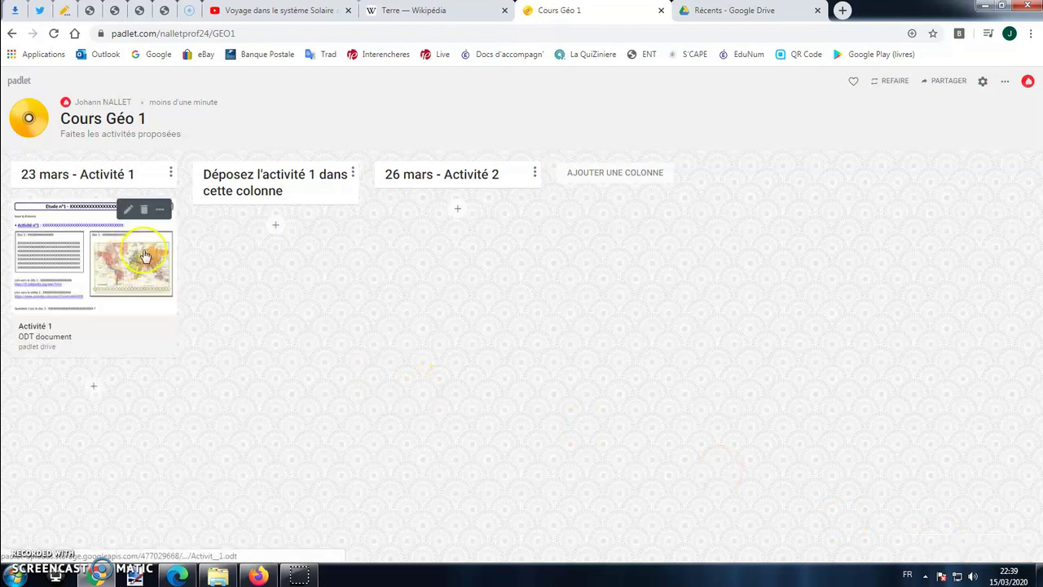
- Title the document post "Activité 1" and describe it as "Téléchargez la fiche, complétez-la, et déposez-la dans la colonne à droite"
{"action": "left_click", "coordinate": [129, 209]}
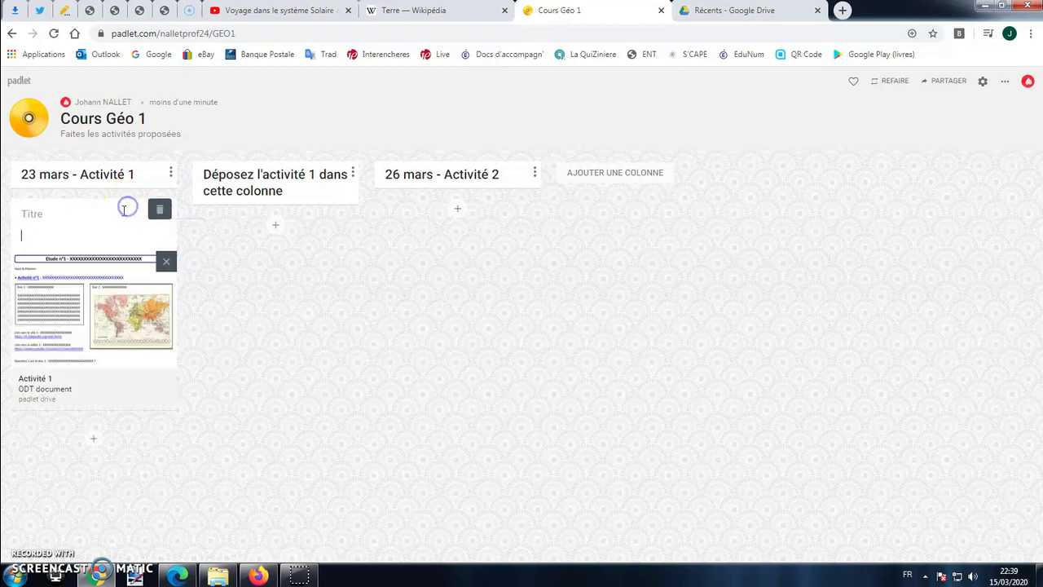
{"action": "type", "text": "Activité 1"}
{"action": "left_click", "coordinate": [87, 235]}
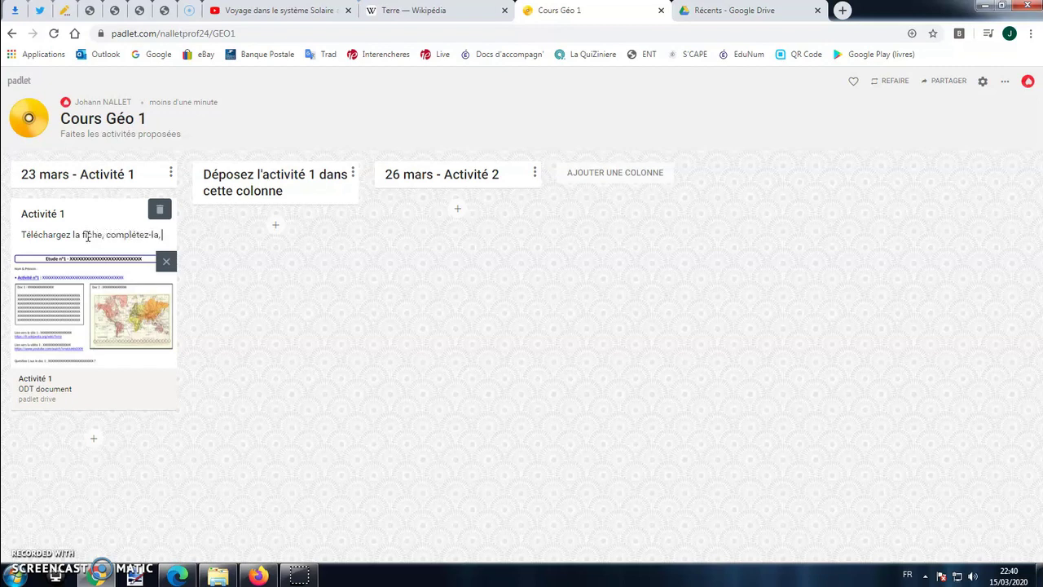
{"action": "type", "text": "et déposez-la dans la colonen"}
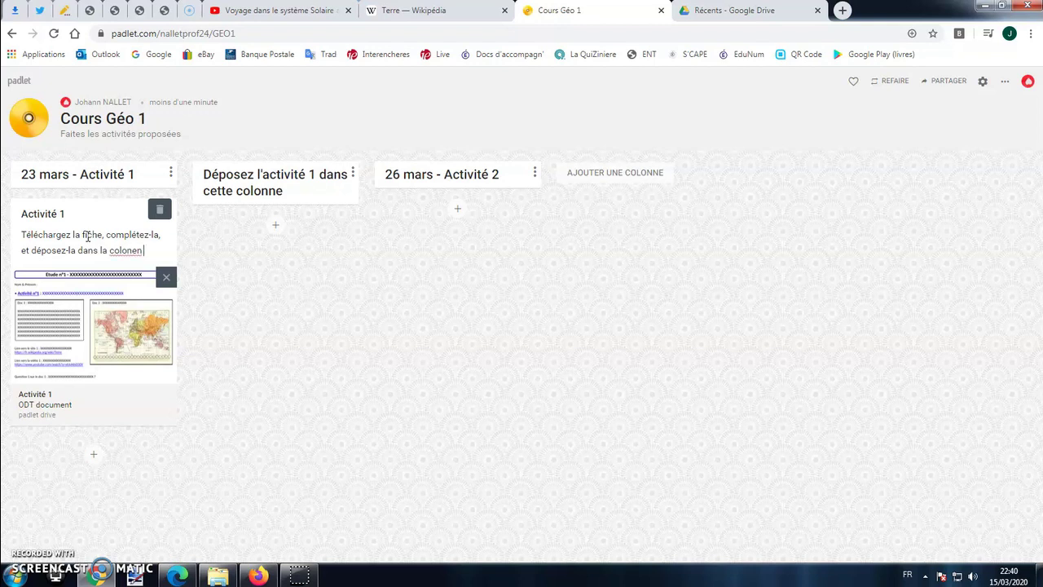
{"action": "key", "text": "BackSpace"}
{"action": "key", "text": "BackSpace"}
{"action": "type", "text": "ne à droite"}
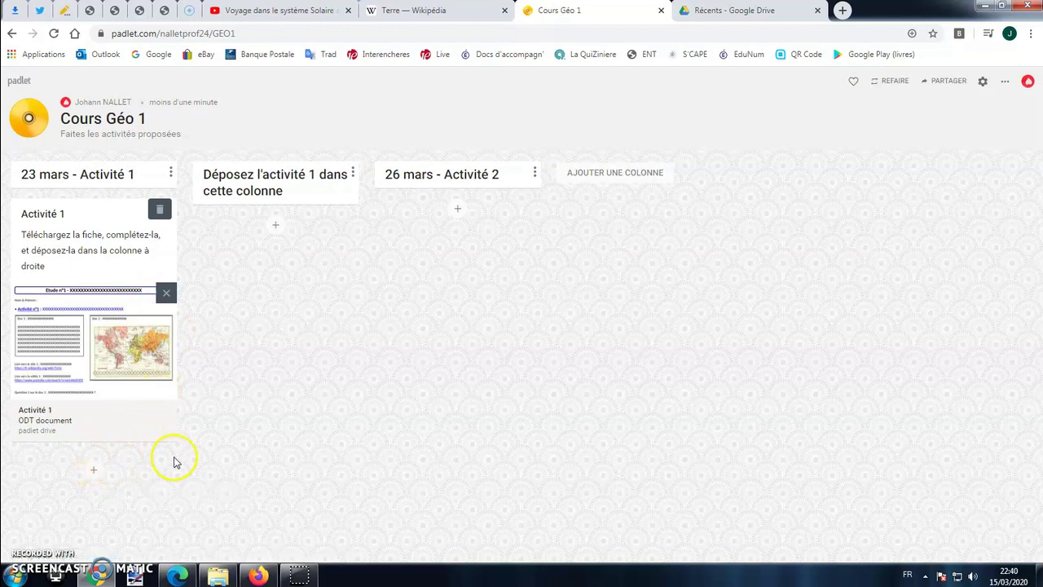
- Add a post titled "Consultez l'image" to the first column and upload the "Planisphère (free)" image to it
{"action": "left_click", "coordinate": [95, 470]}
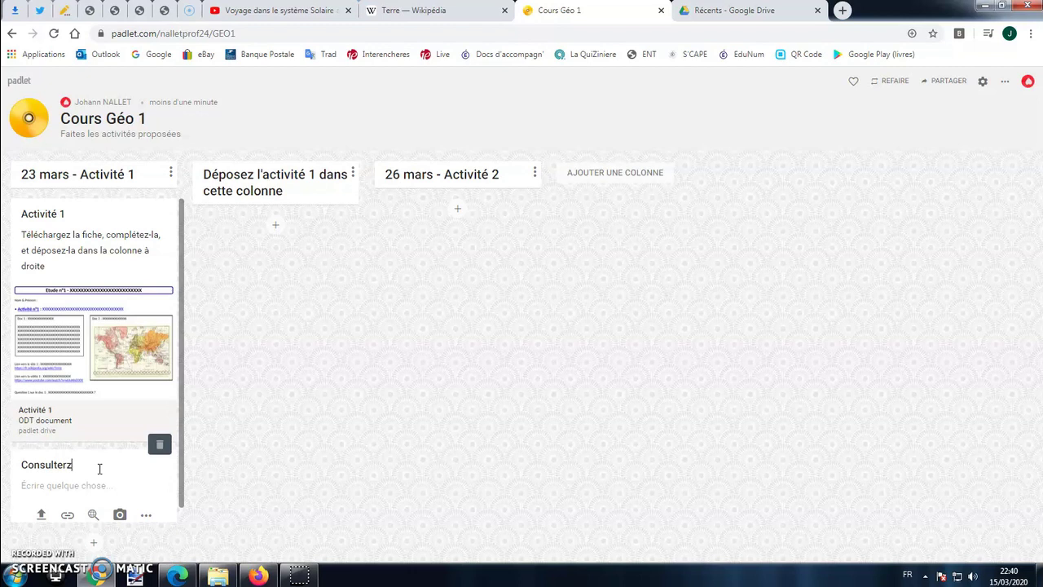
{"action": "scroll", "coordinate": [100, 468], "scroll_direction": "down", "scroll_amount": 1}
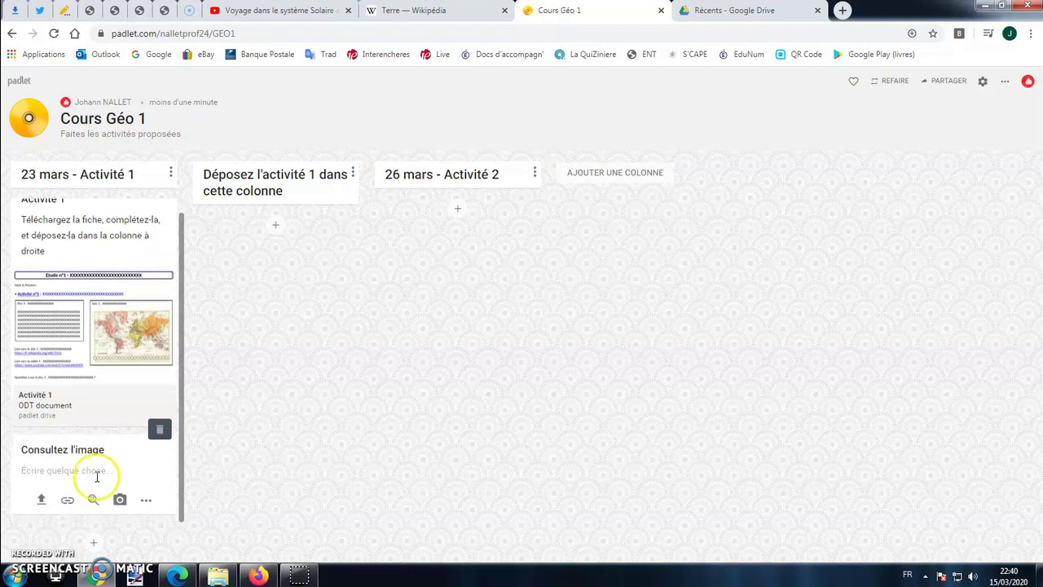
{"action": "left_click", "coordinate": [40, 501]}
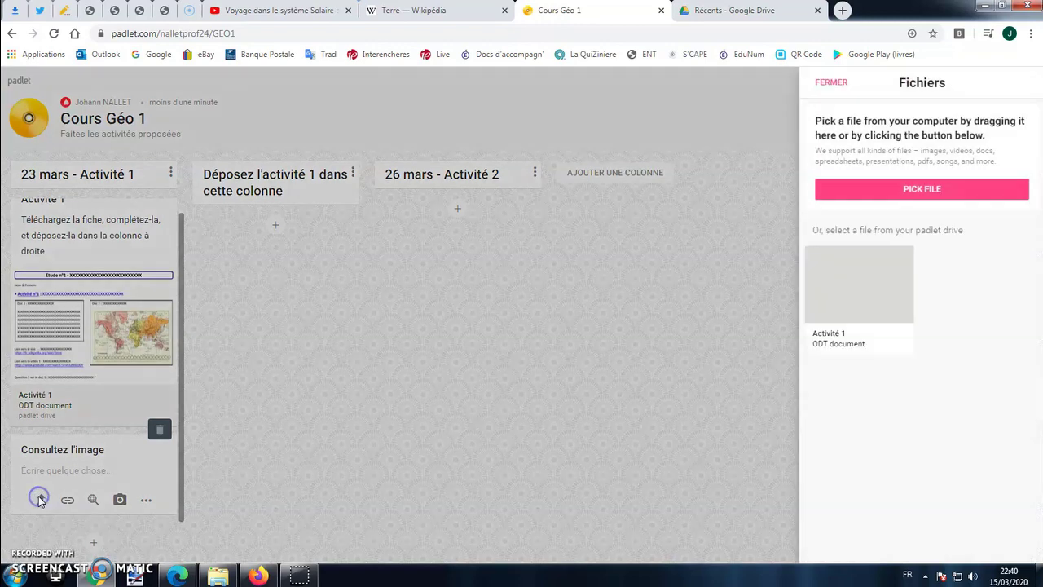
{"action": "left_click", "coordinate": [907, 193]}
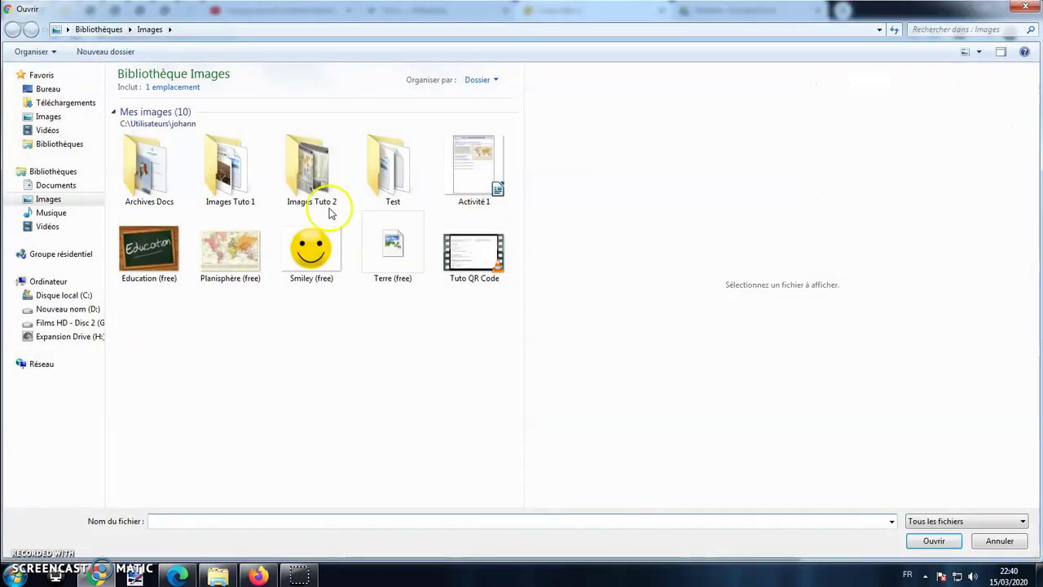
{"action": "left_click", "coordinate": [231, 249]}
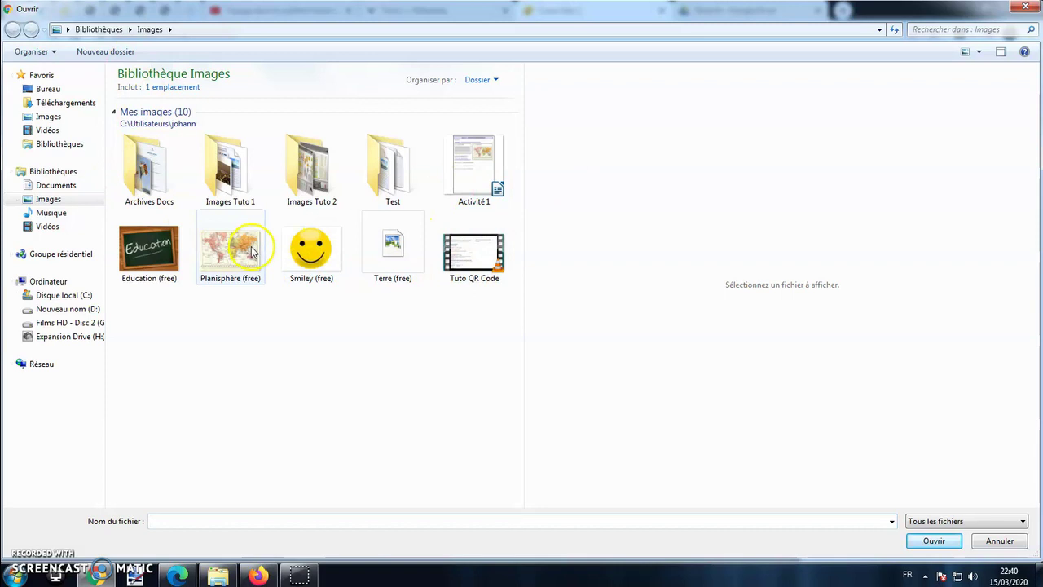
{"action": "left_click", "coordinate": [930, 541]}
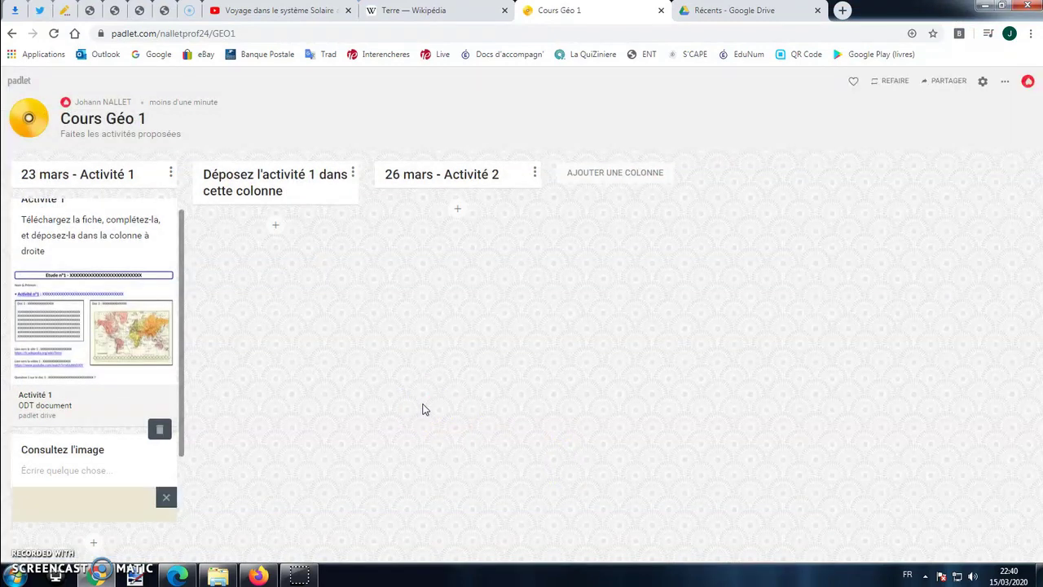
{"action": "scroll", "coordinate": [65, 333], "scroll_direction": "down", "scroll_amount": 2}
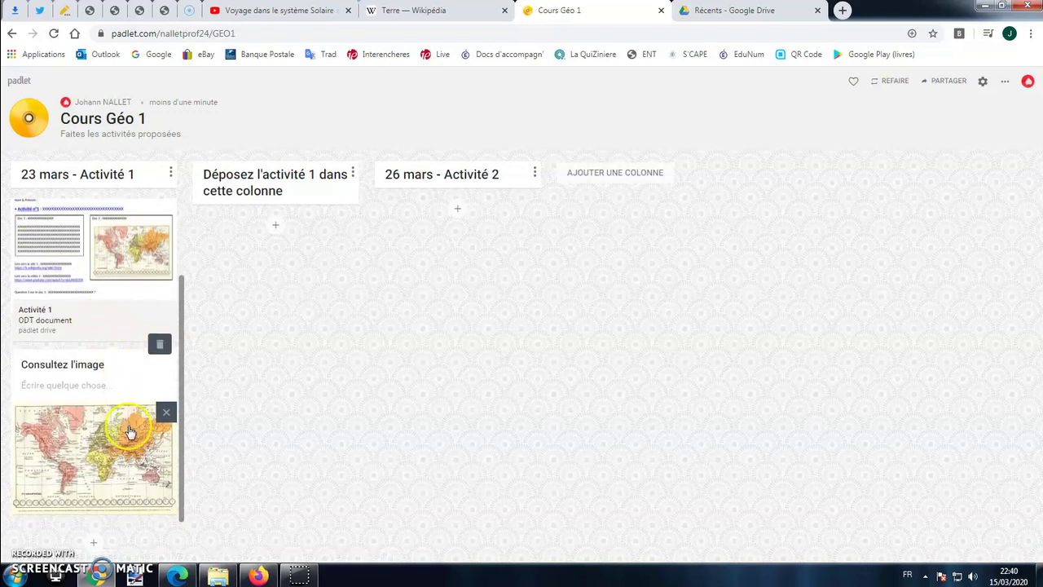
- Copy the URL of the YouTube video "Voyage dans le système Solaire avec Celestia"
{"action": "left_click", "coordinate": [277, 11]}
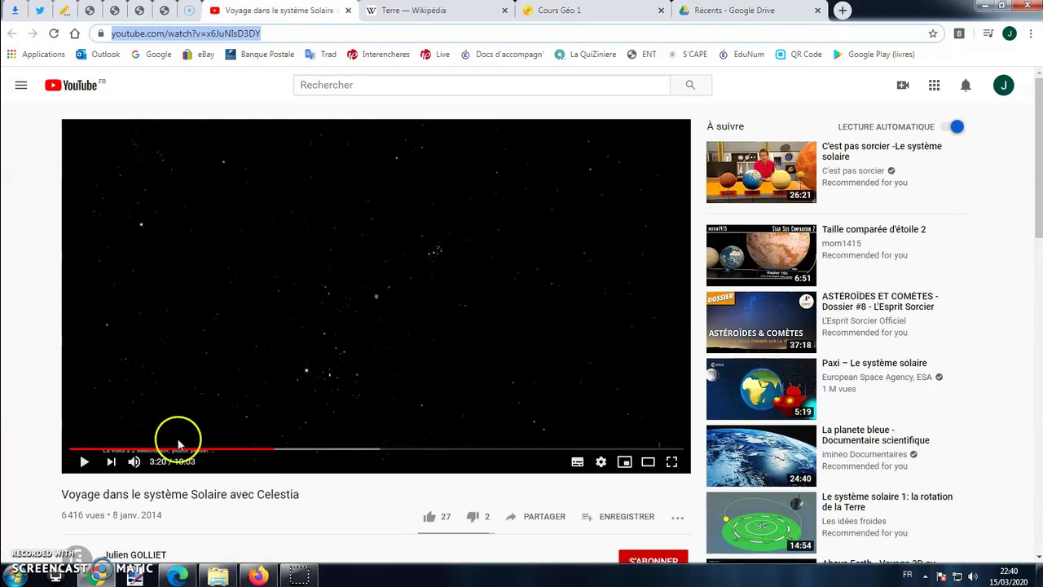
{"action": "left_click", "coordinate": [274, 448]}
{"action": "left_click", "coordinate": [84, 461]}
{"action": "left_click", "coordinate": [432, 11]}
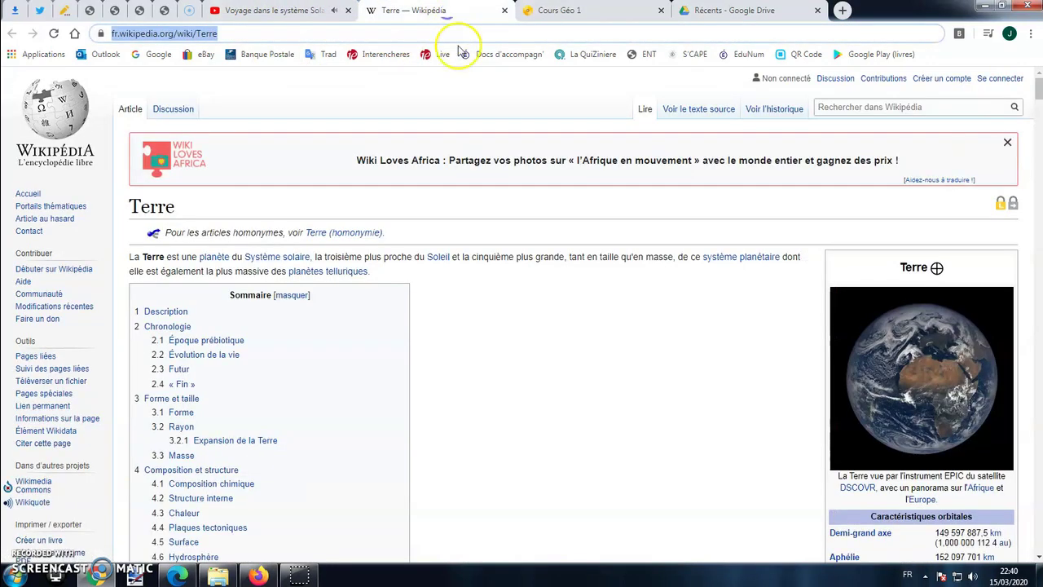
{"action": "left_click", "coordinate": [277, 11]}
{"action": "left_click", "coordinate": [187, 36]}
{"action": "key", "text": "ctrl+c"}
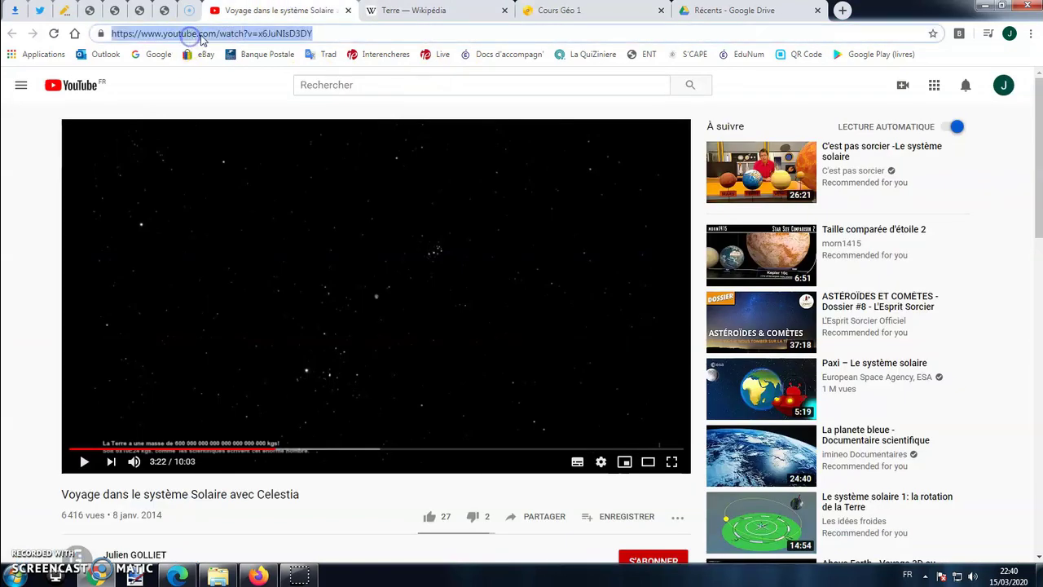
{"action": "right_click", "coordinate": [209, 36]}
{"action": "left_click", "coordinate": [244, 88]}
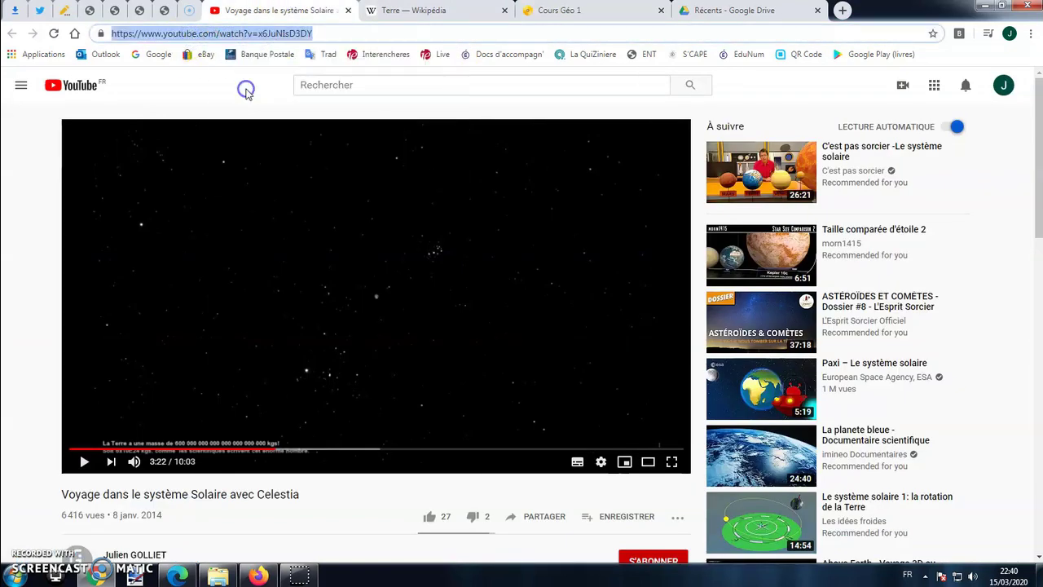
- Add a "Consultez la vidéo" post with the copied YouTube link to the first column and move it above the image post
{"action": "left_click", "coordinate": [562, 10]}
{"action": "left_click", "coordinate": [93, 544]}
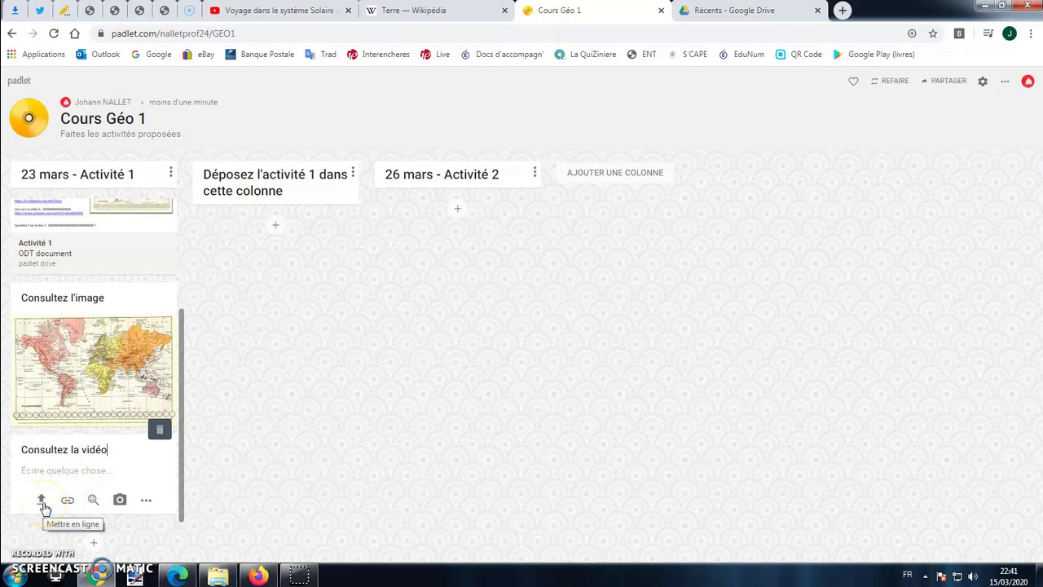
{"action": "left_click", "coordinate": [67, 503]}
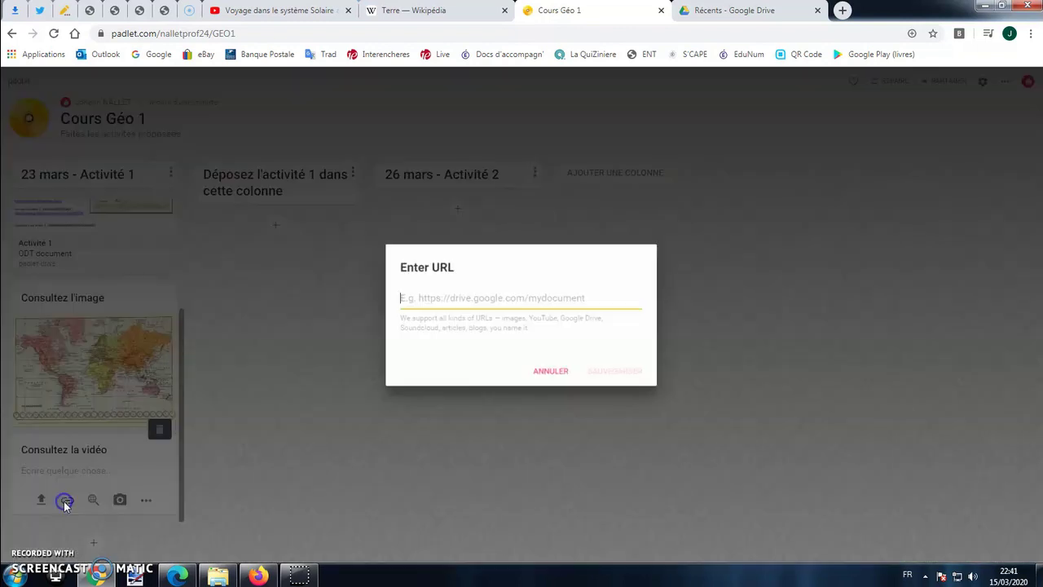
{"action": "right_click", "coordinate": [522, 295]}
{"action": "left_click", "coordinate": [569, 375]}
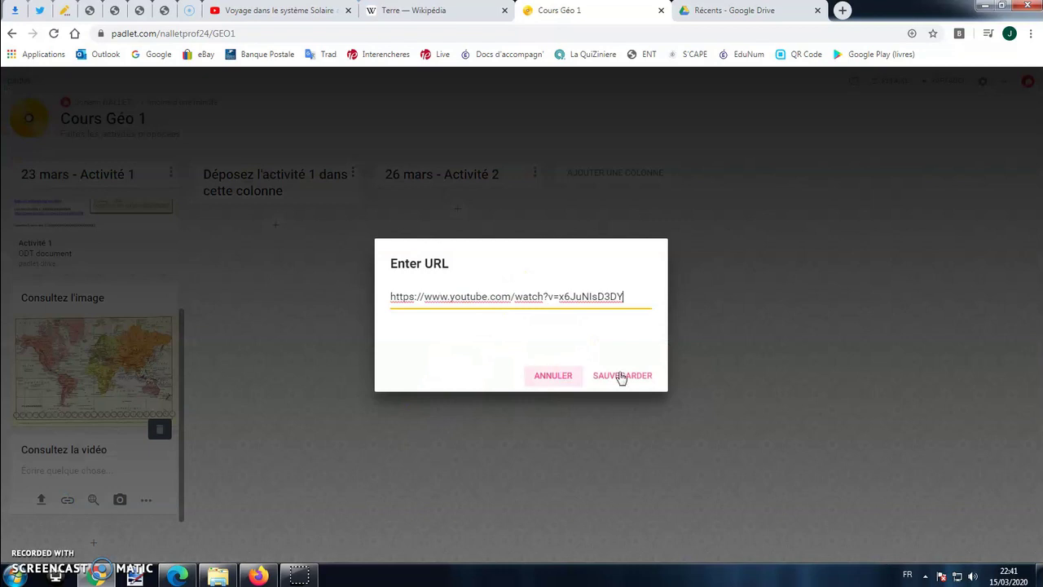
{"action": "left_click", "coordinate": [622, 375]}
{"action": "scroll", "coordinate": [87, 455], "scroll_direction": "down", "scroll_amount": 3}
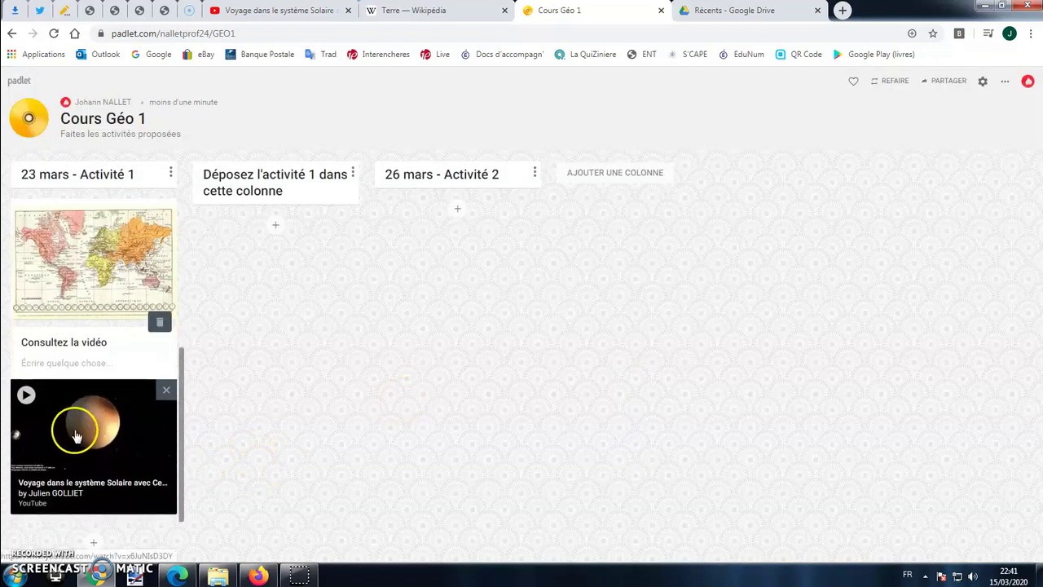
{"action": "scroll", "coordinate": [122, 407], "scroll_direction": "down", "scroll_amount": 1}
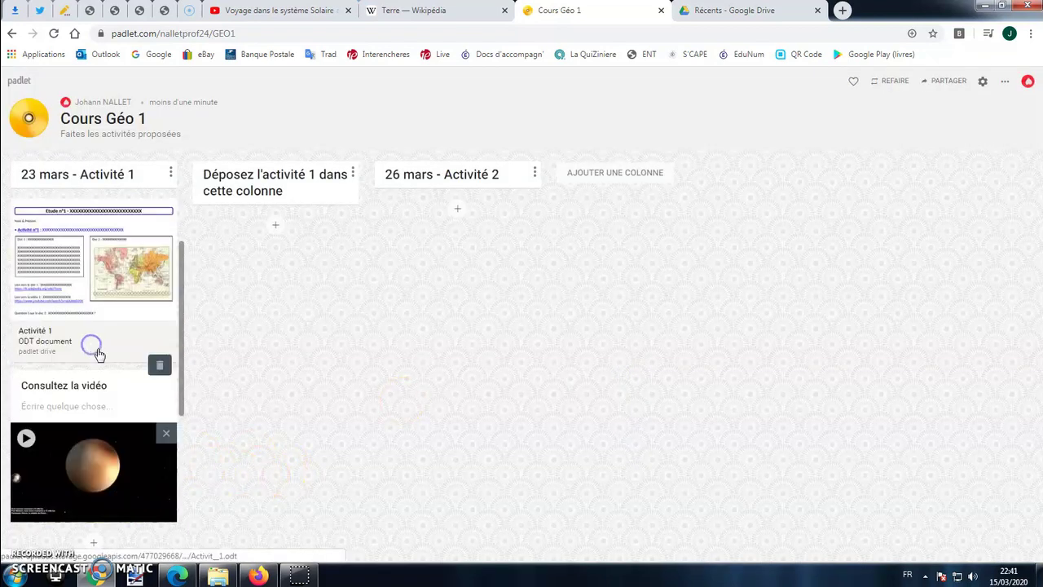
- Play the embedded video in full screen, then return to the padlet and pause it
{"action": "left_click", "coordinate": [39, 367]}
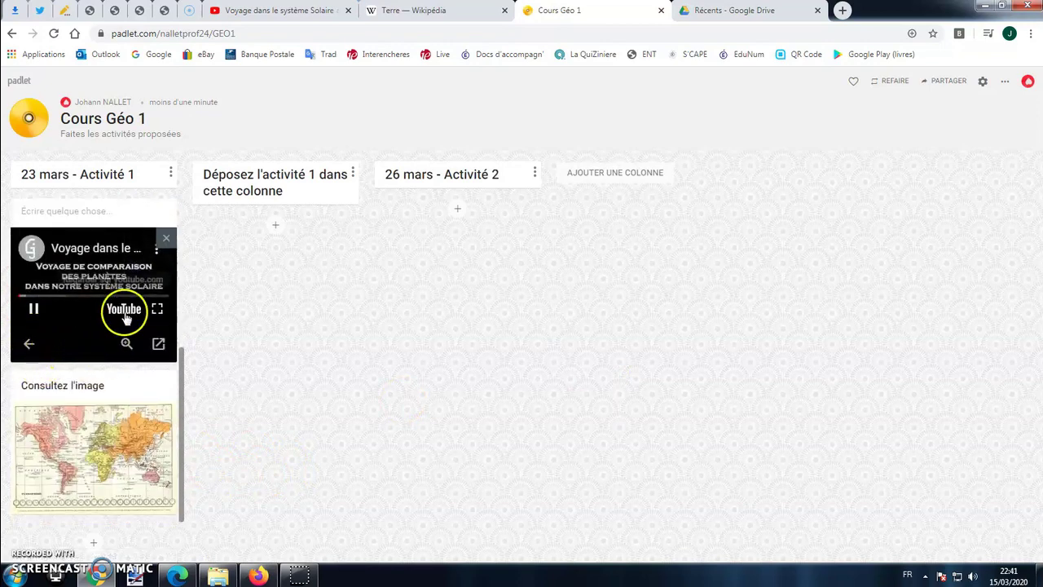
{"action": "left_click", "coordinate": [157, 308]}
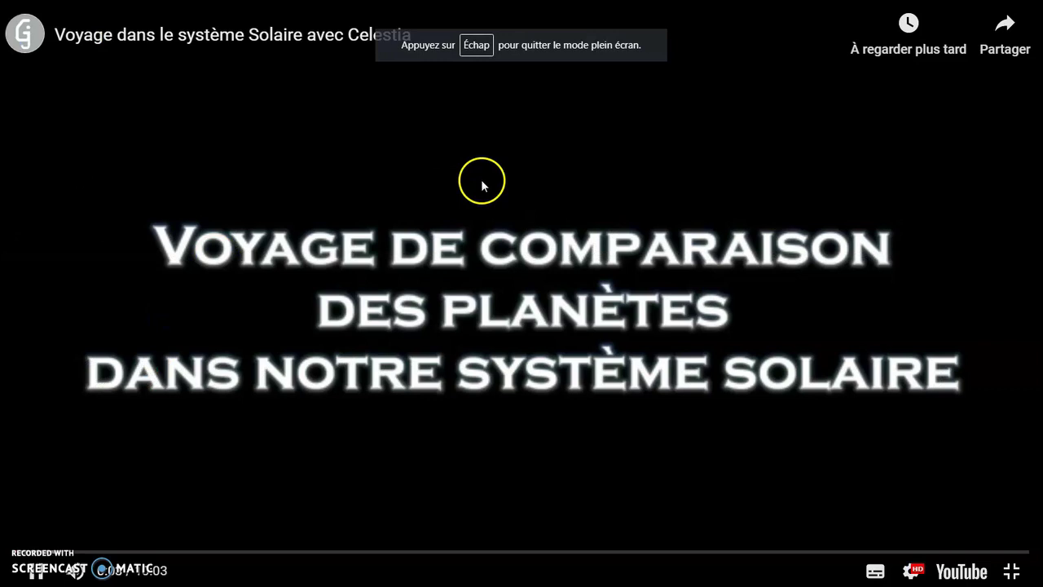
{"action": "key", "text": "Escape"}
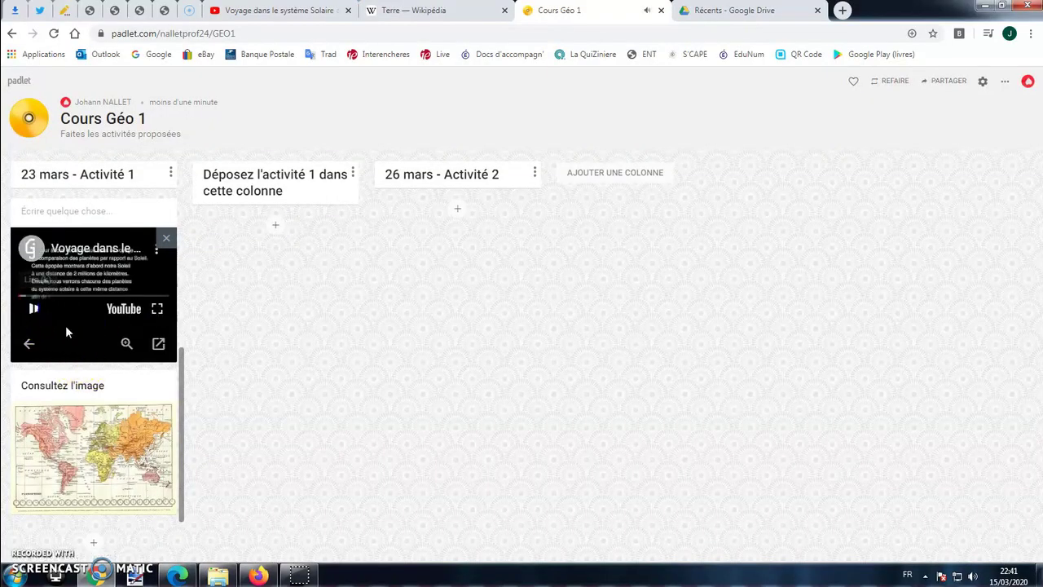
{"action": "left_click_drag", "start_coordinate": [181, 424], "coordinate": [175, 400]}
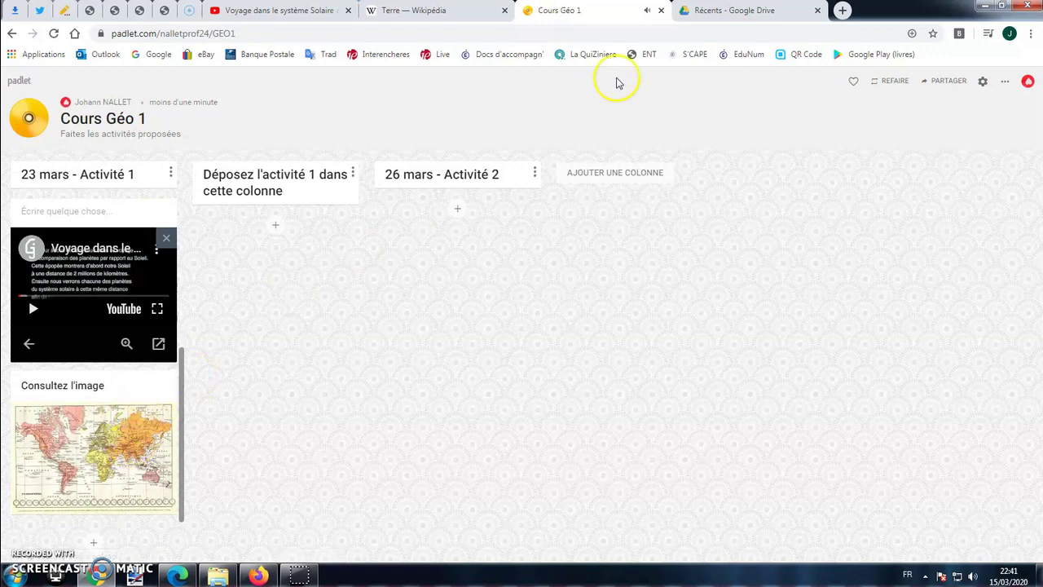
- Switch to Google Drive and get the shareable link of the video "Tuto - Déposer Genially sur Padlet.mp4"
{"action": "left_click", "coordinate": [702, 10]}
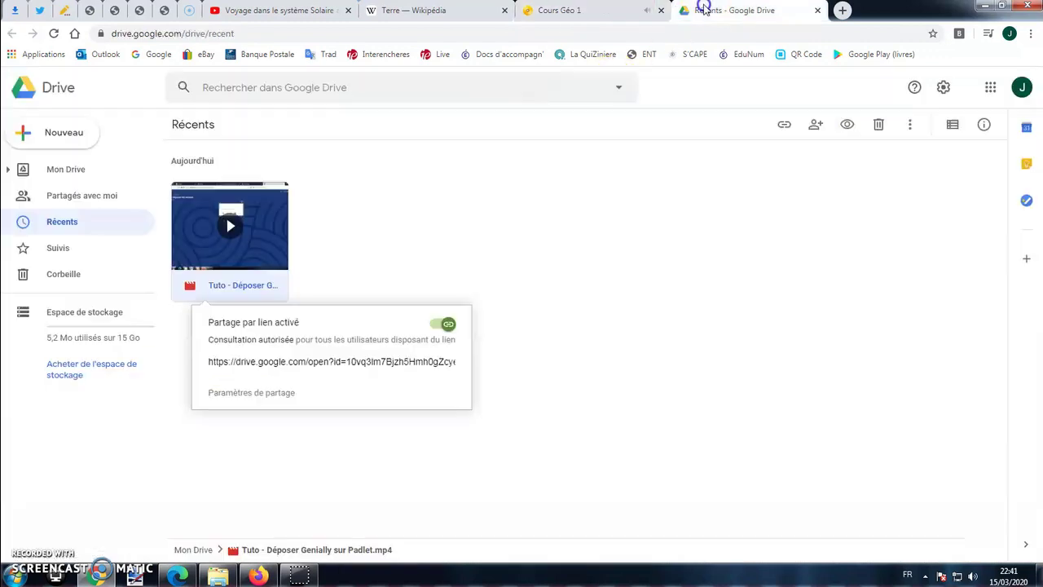
{"action": "left_click", "coordinate": [368, 218]}
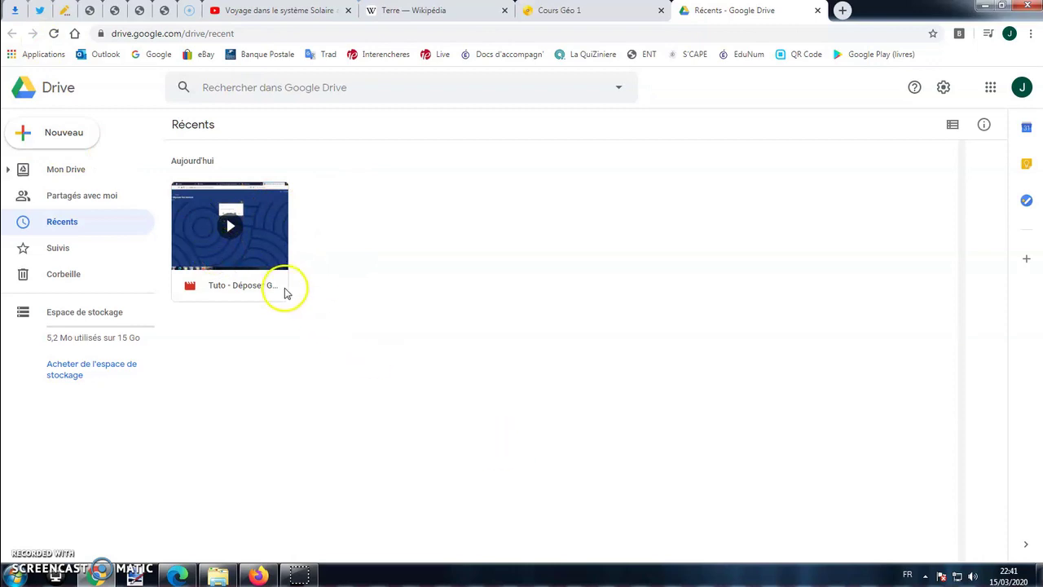
{"action": "right_click", "coordinate": [267, 230]}
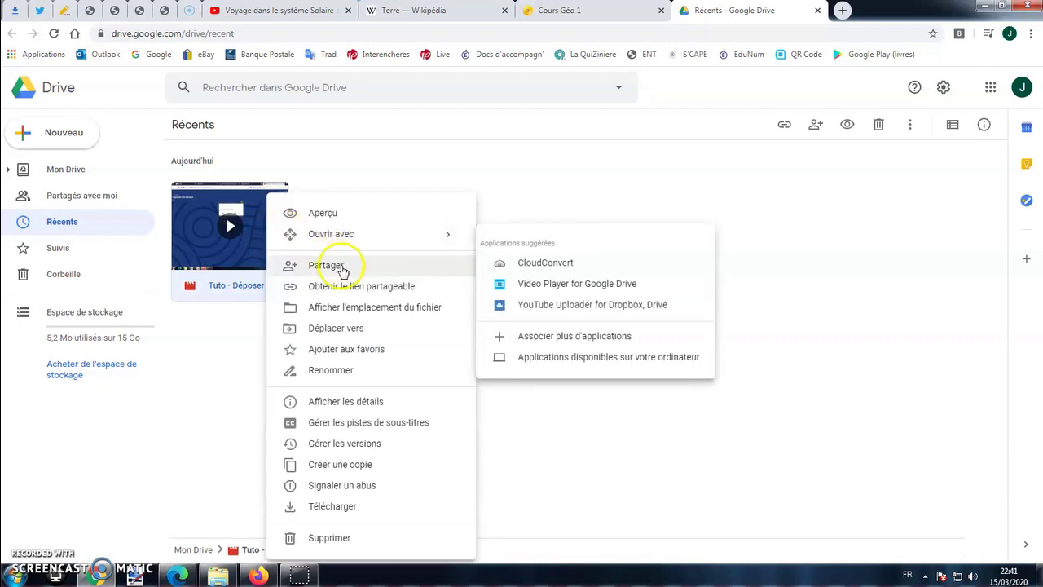
{"action": "left_click", "coordinate": [342, 284]}
- Back in the padlet, add another post titled "Consultez la vidéo" to the first column and attach the copied Drive link
{"action": "left_click", "coordinate": [559, 10]}
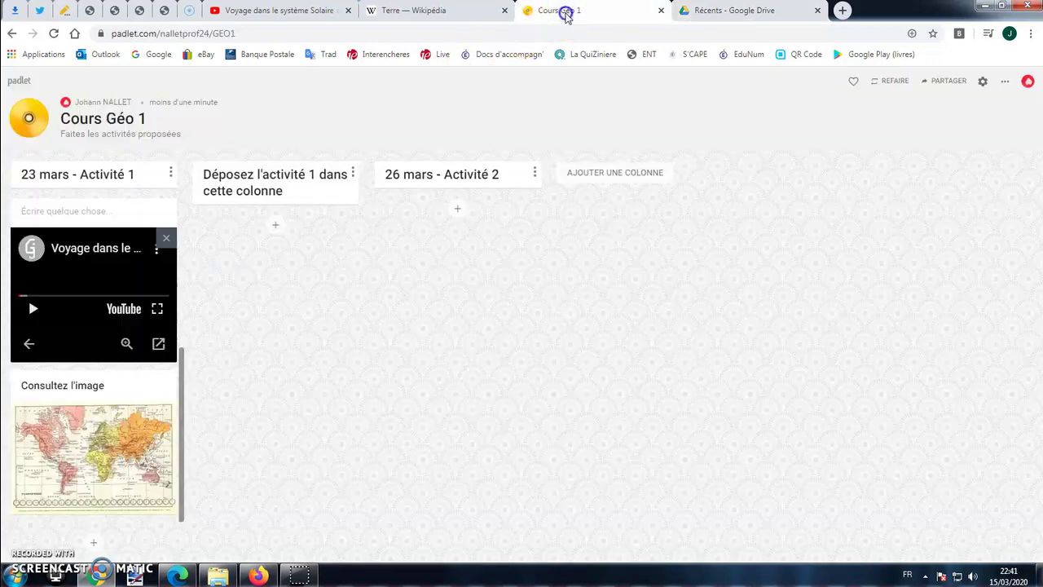
{"action": "left_click", "coordinate": [93, 547]}
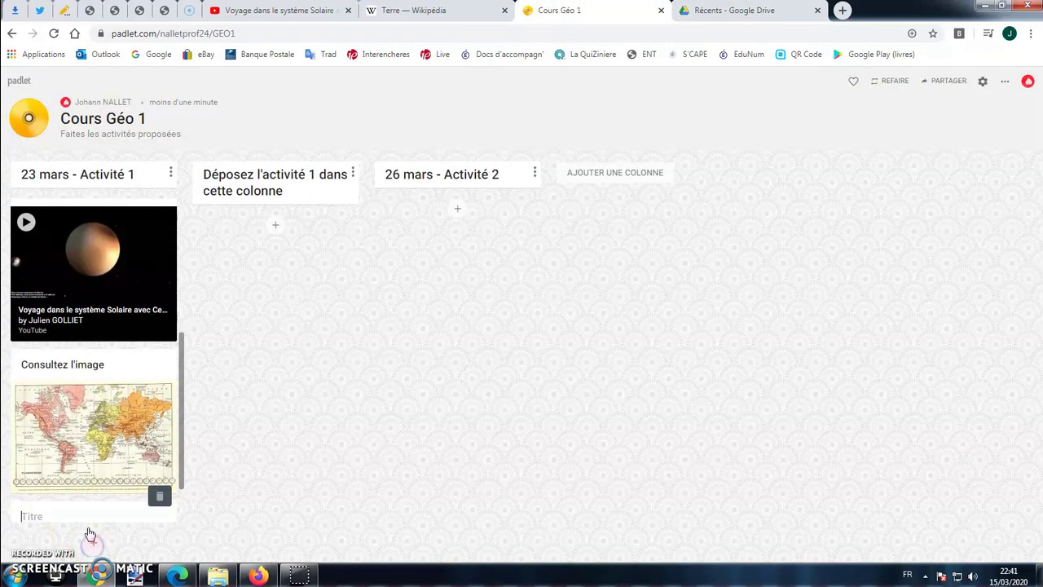
{"action": "type", "text": "Con"}
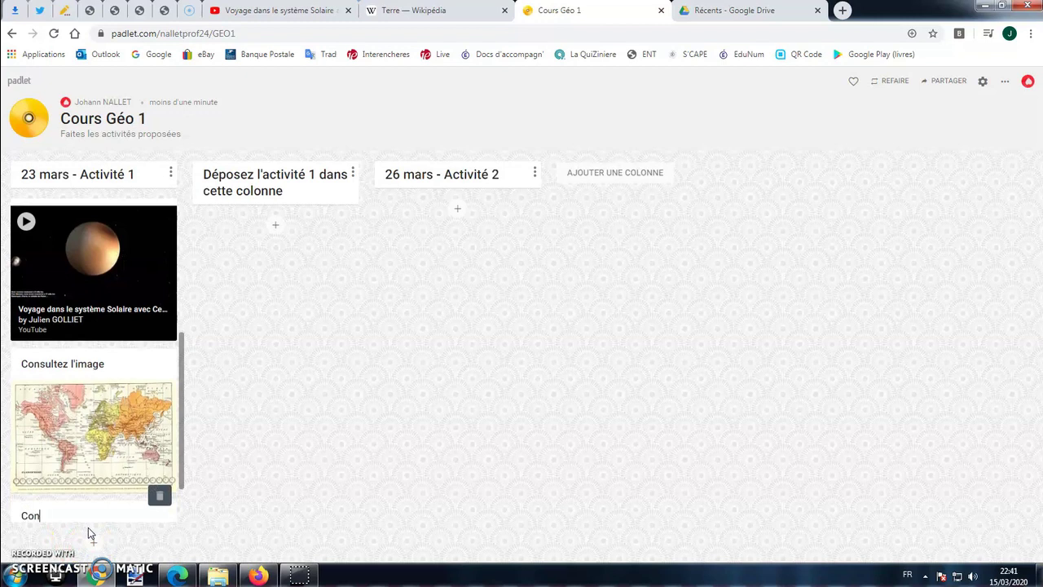
{"action": "type", "text": "sultez la vidéo"}
{"action": "scroll", "coordinate": [148, 511], "scroll_direction": "down", "scroll_amount": 2}
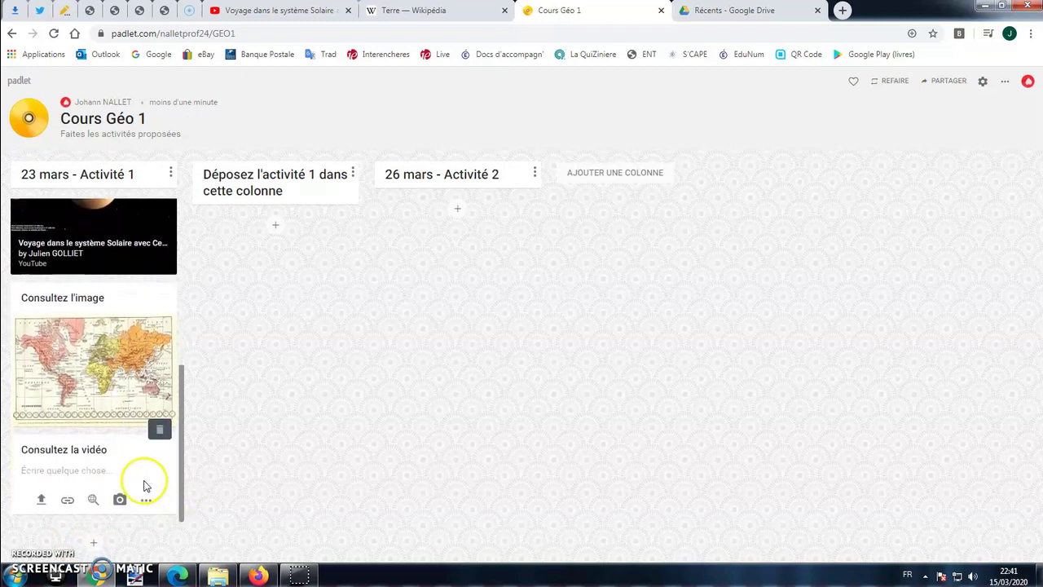
{"action": "left_click", "coordinate": [67, 502]}
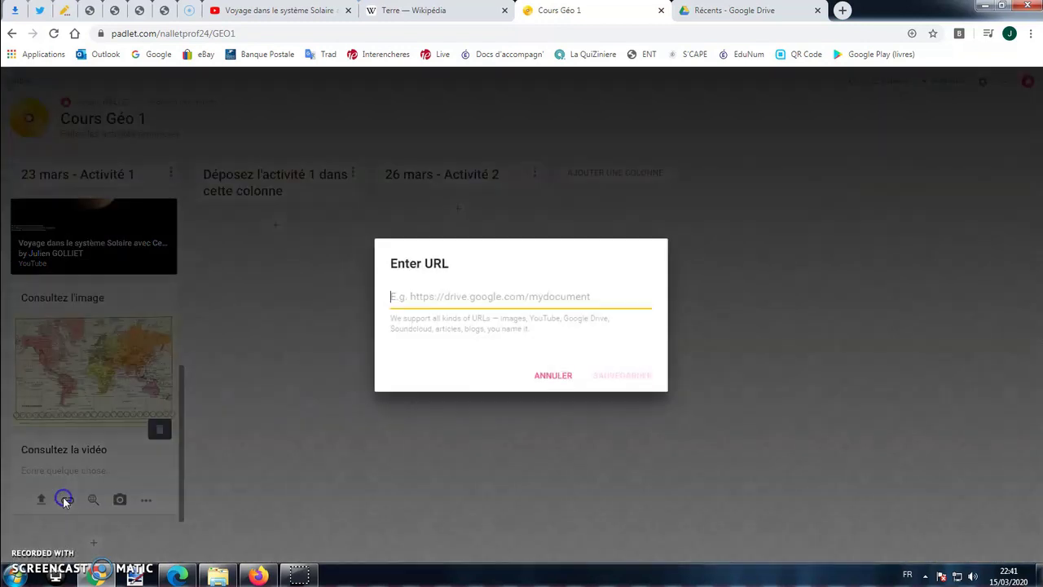
{"action": "right_click", "coordinate": [425, 299]}
{"action": "left_click", "coordinate": [457, 379]}
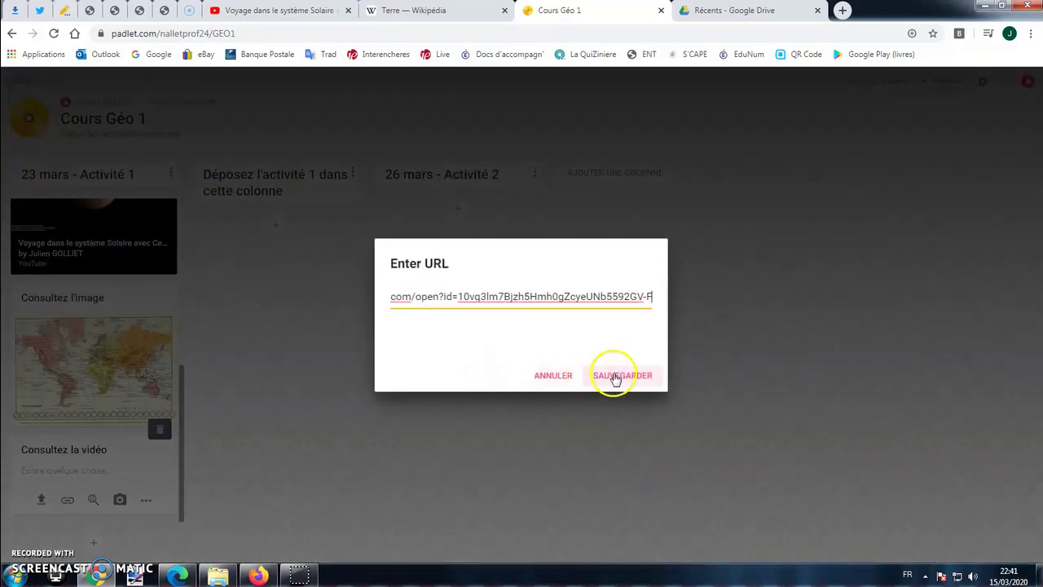
{"action": "left_click", "coordinate": [611, 375]}
{"action": "scroll", "coordinate": [116, 388], "scroll_direction": "down", "scroll_amount": 2}
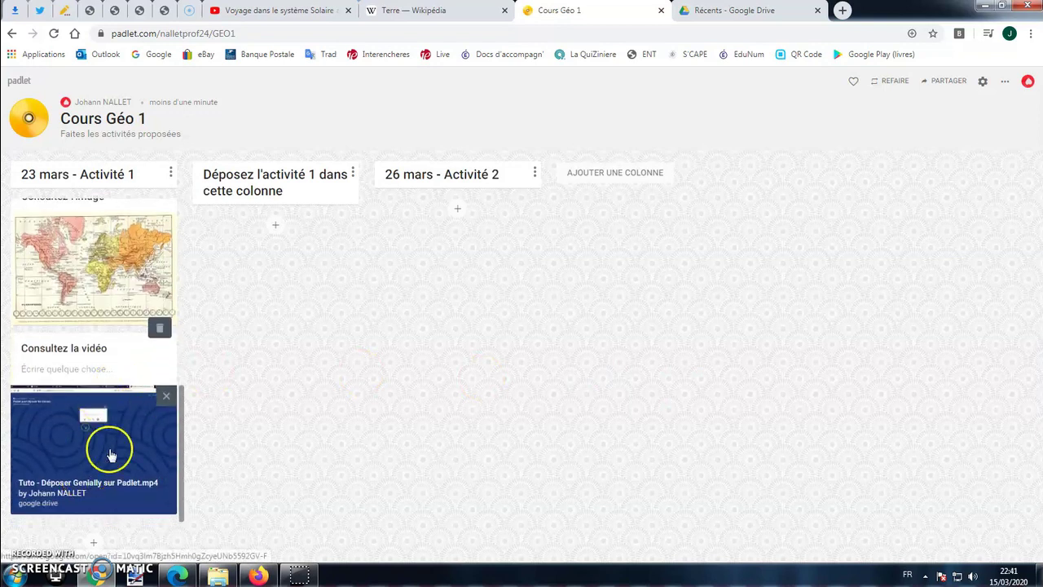
{"action": "scroll", "coordinate": [116, 432], "scroll_direction": "down", "scroll_amount": 1}
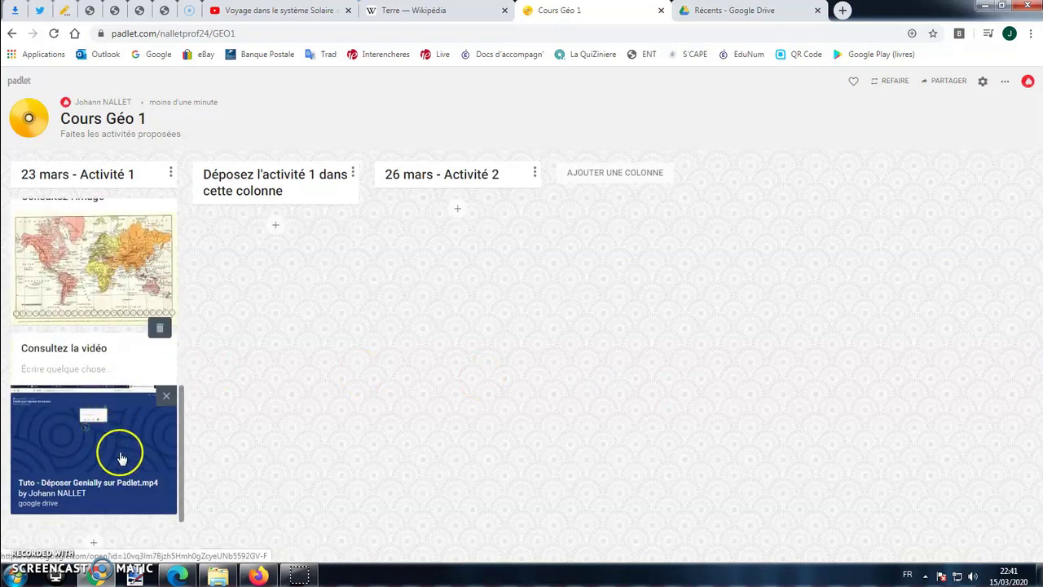
- Add a post titled "Consigne" to the first column and open the voice recorder for it
{"action": "left_click", "coordinate": [95, 542]}
{"action": "type", "text": "Consig"}
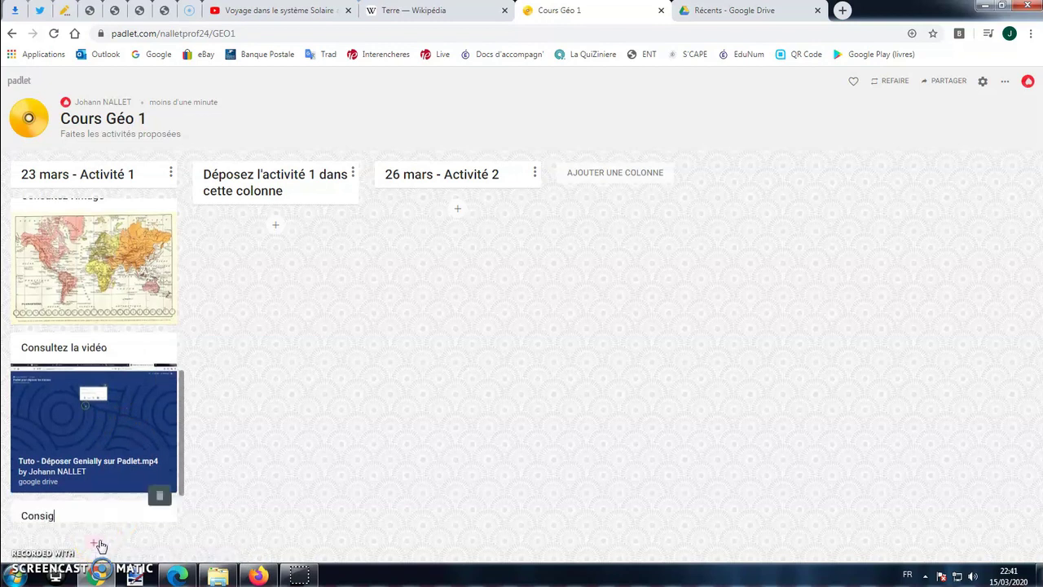
{"action": "scroll", "coordinate": [133, 477], "scroll_direction": "down", "scroll_amount": 1}
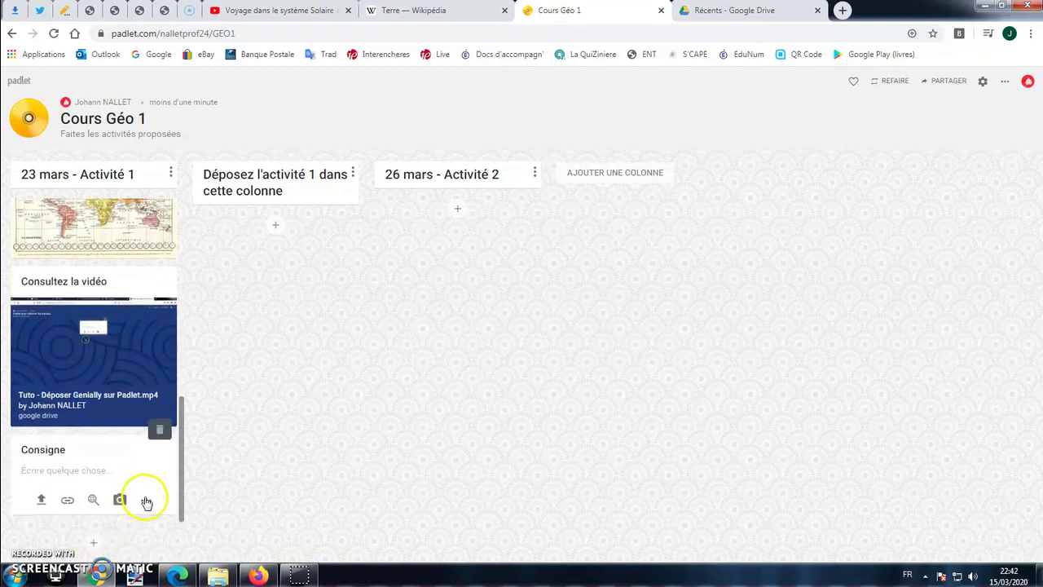
{"action": "left_click", "coordinate": [144, 500]}
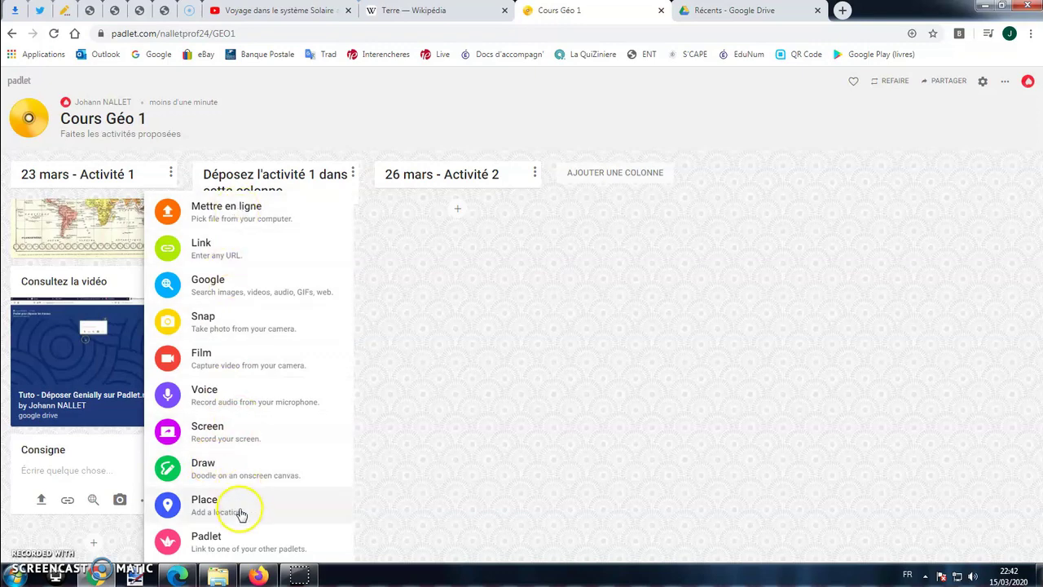
{"action": "left_click", "coordinate": [210, 399]}
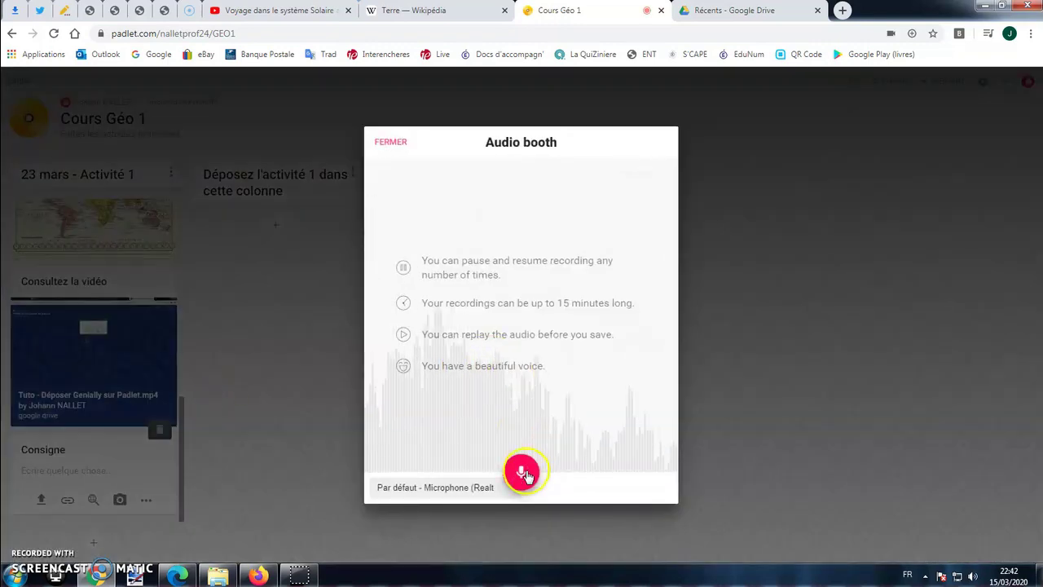
- Record a short voice message, discard it and record a new one about 3 seconds long
{"action": "left_click", "coordinate": [518, 470]}
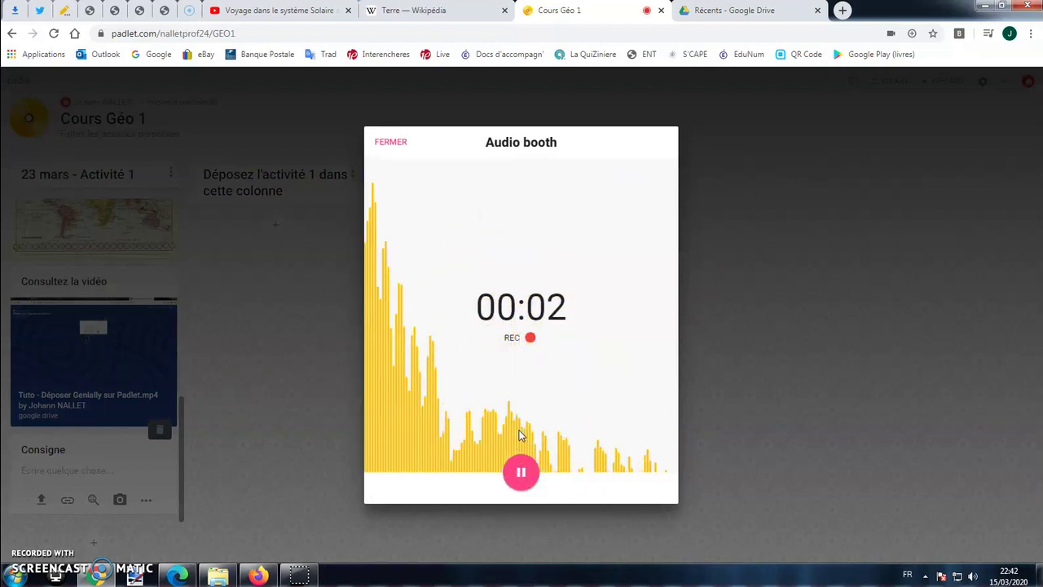
{"action": "left_click", "coordinate": [522, 473]}
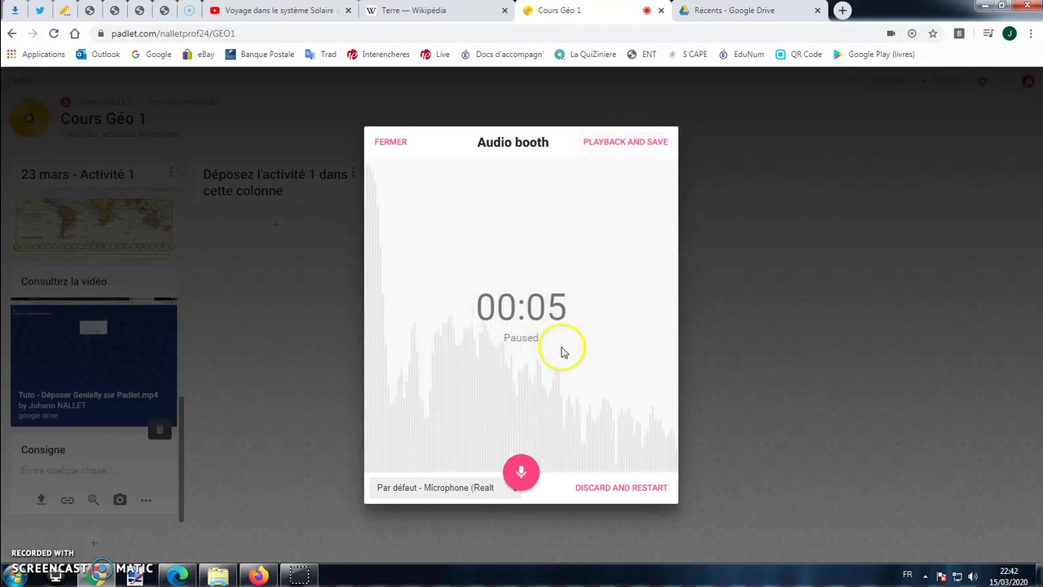
{"action": "left_click", "coordinate": [623, 487]}
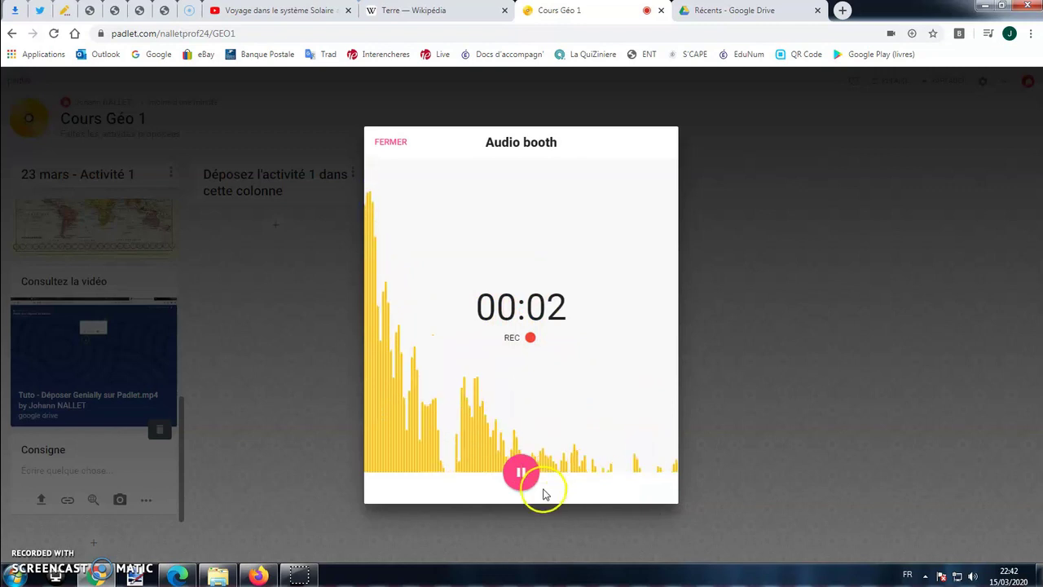
{"action": "left_click", "coordinate": [522, 472]}
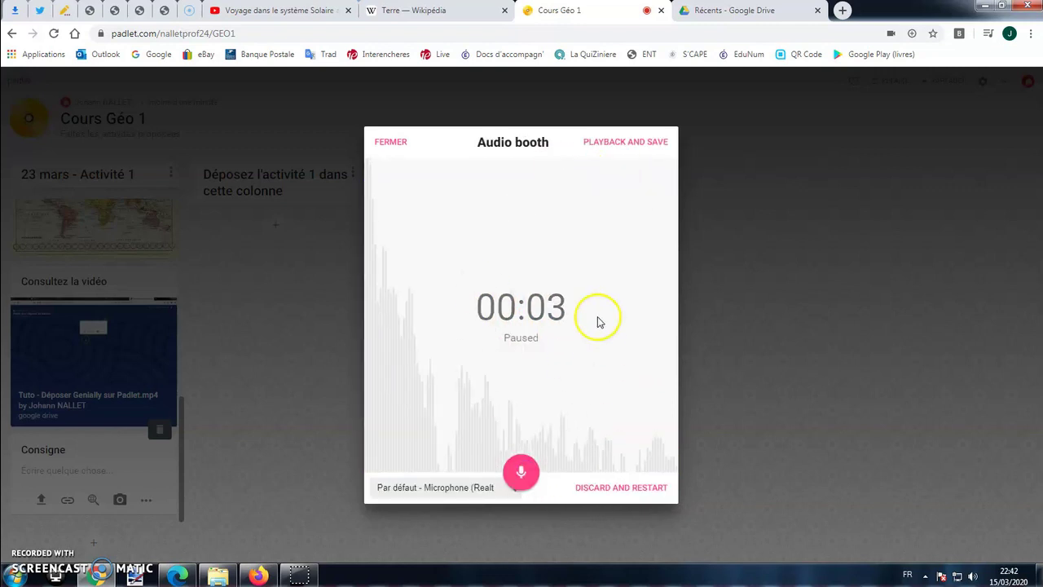
- Play back the recording, title it "Consigne 1" and save it to the "Consigne" post
{"action": "left_click", "coordinate": [604, 144]}
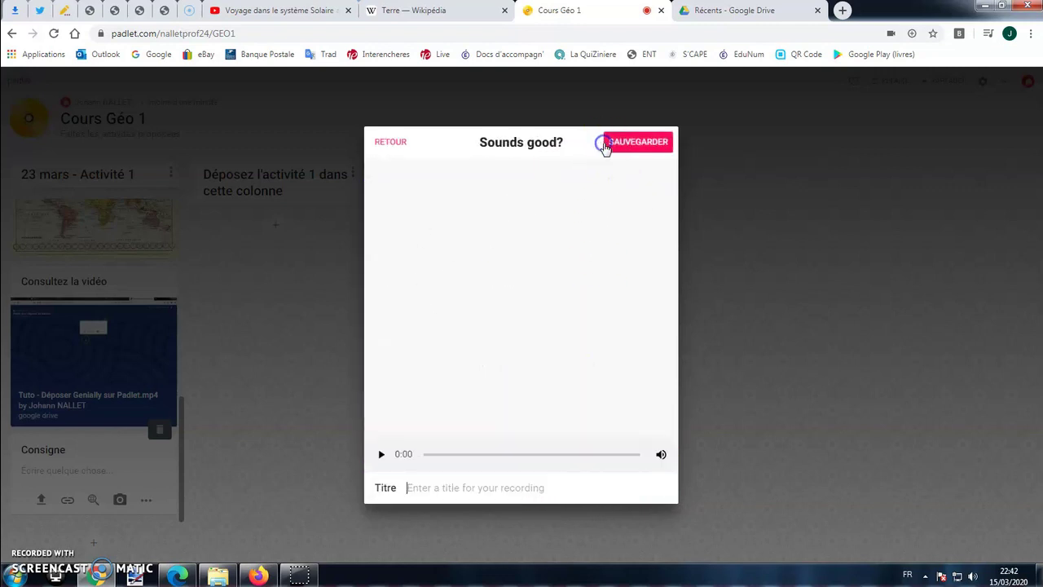
{"action": "left_click", "coordinate": [383, 453]}
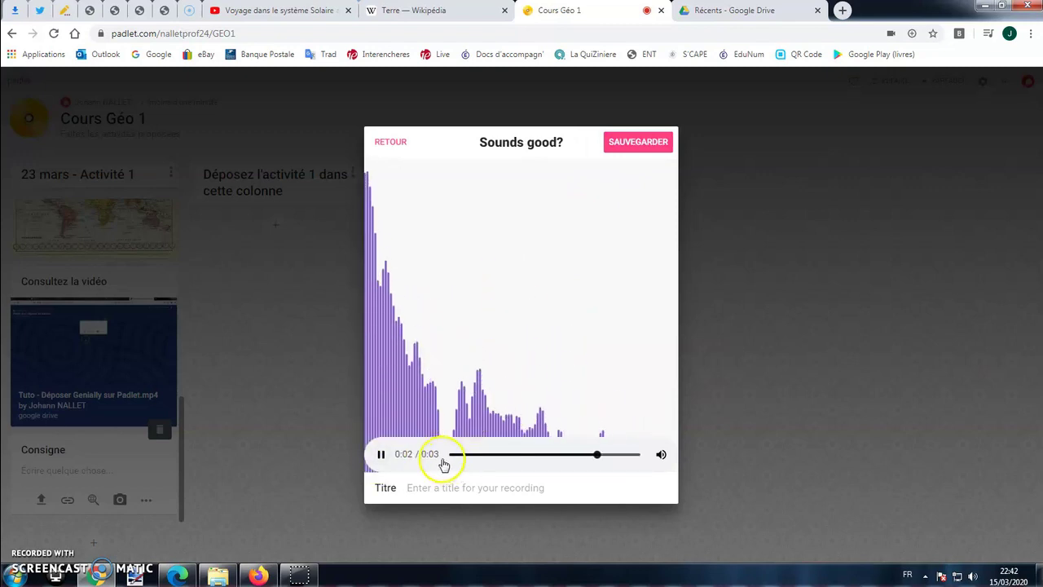
{"action": "left_click", "coordinate": [381, 455]}
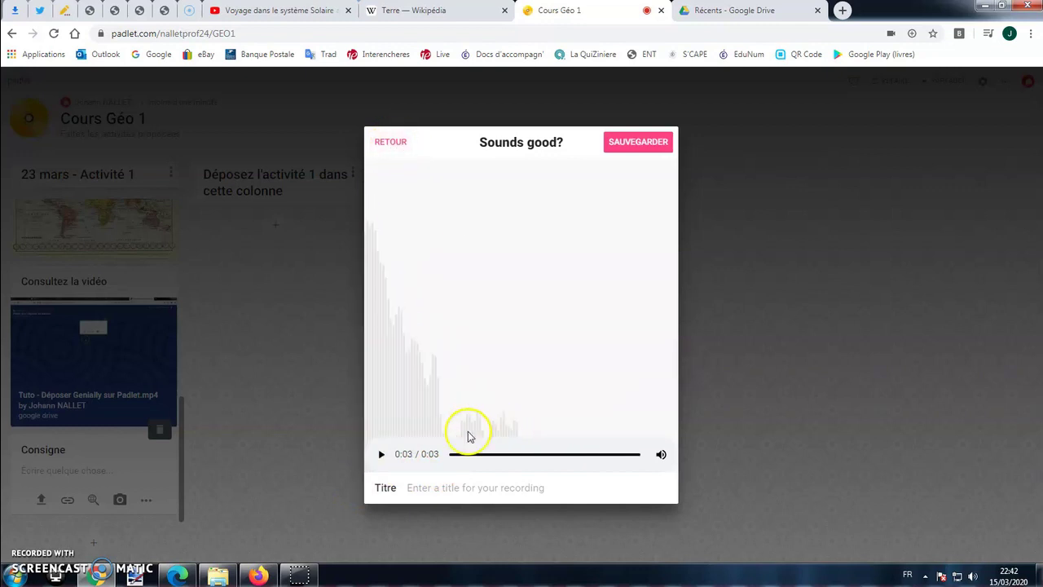
{"action": "type", "text": "Consigne 1"}
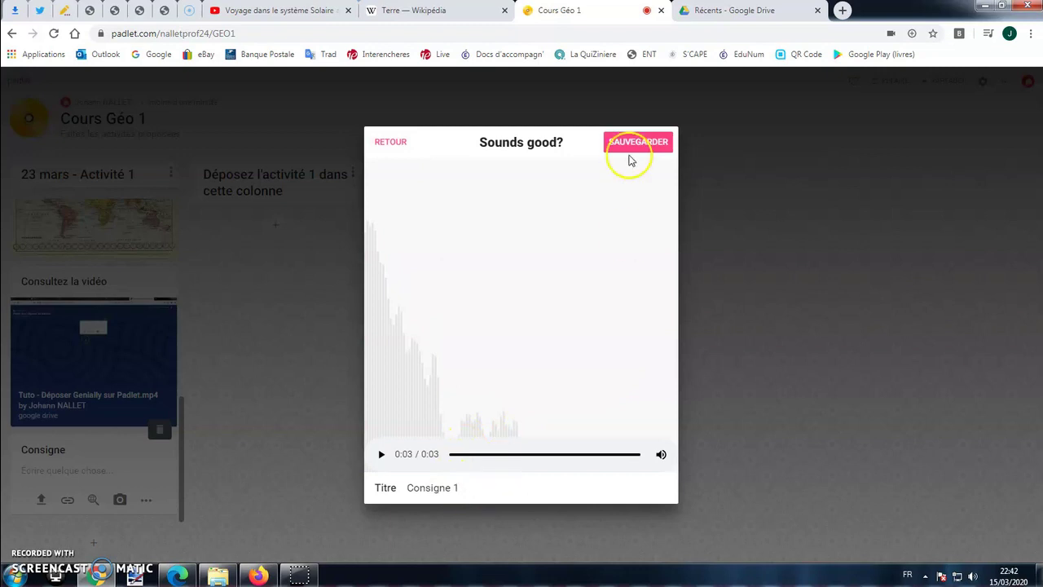
{"action": "left_click", "coordinate": [629, 142]}
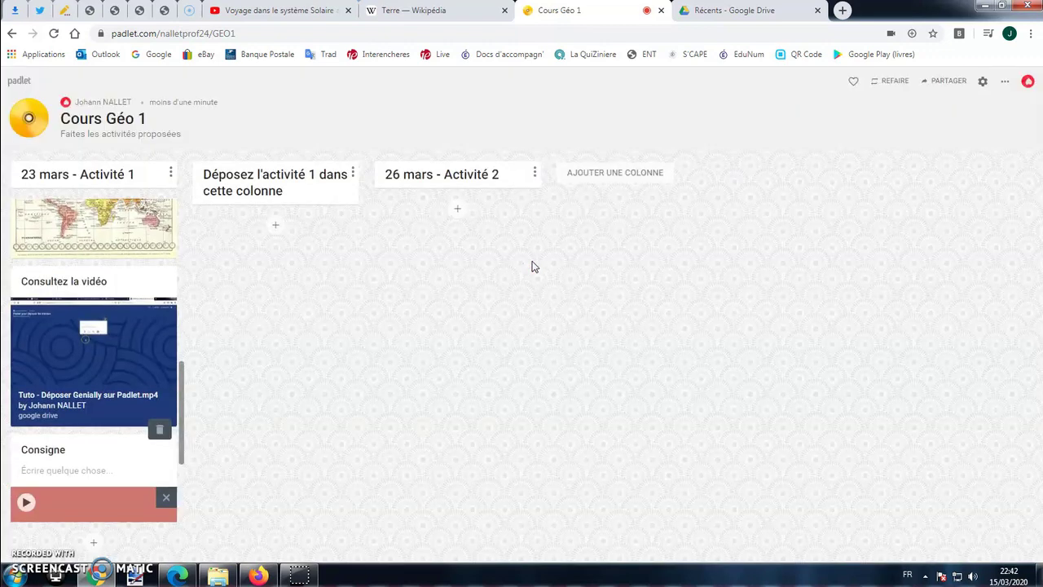
- Review all posts in the "23 mars - Activité 1" column, from the worksheet to the audio instruction
{"action": "scroll", "coordinate": [131, 296], "scroll_direction": "down", "scroll_amount": 4}
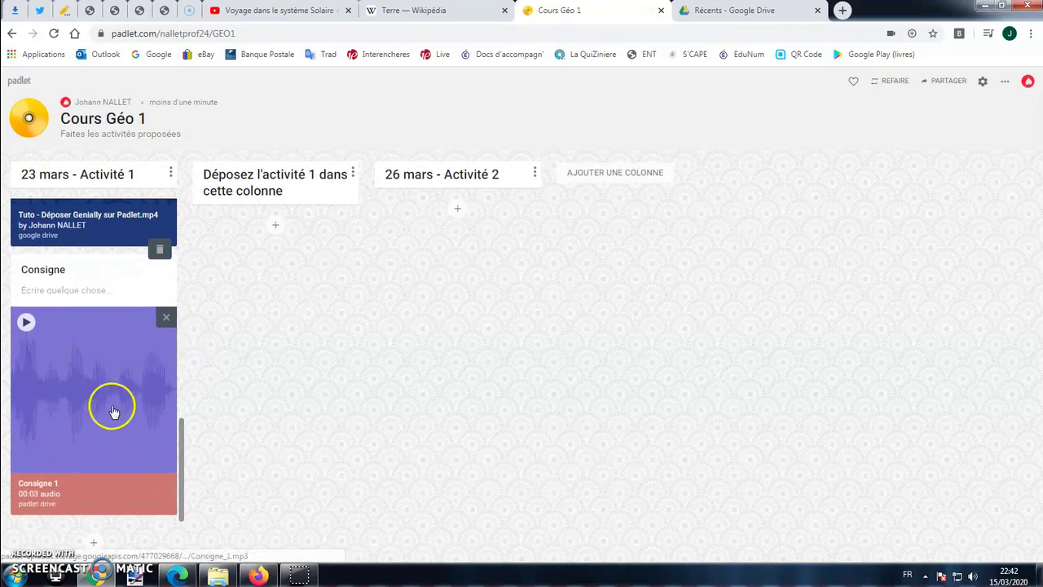
{"action": "scroll", "coordinate": [112, 407], "scroll_direction": "up", "scroll_amount": 8}
{"action": "scroll", "coordinate": [105, 293], "scroll_direction": "up", "scroll_amount": 2}
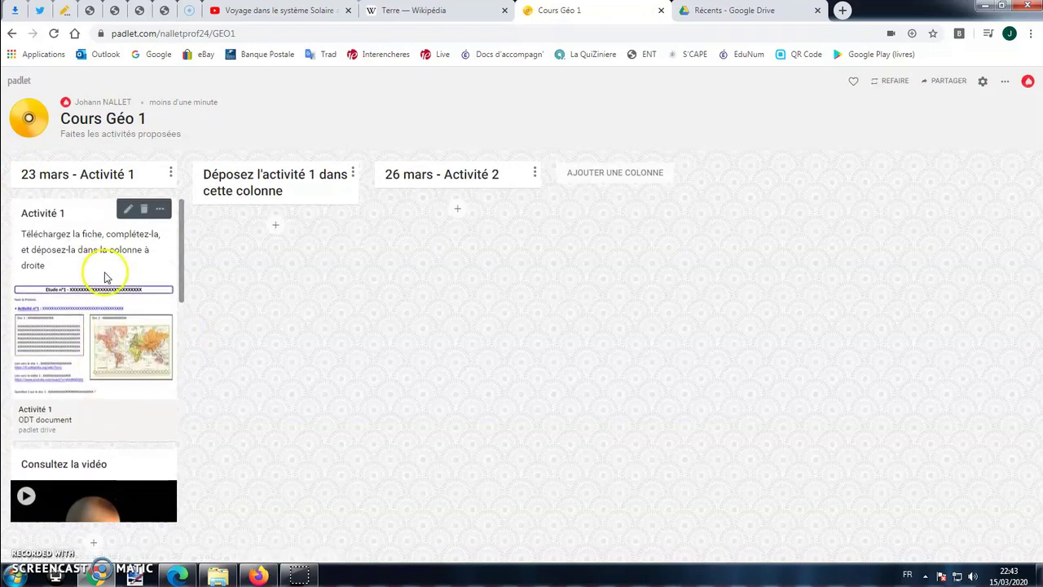
{"action": "scroll", "coordinate": [110, 285], "scroll_direction": "down", "scroll_amount": 8}
{"action": "scroll", "coordinate": [121, 340], "scroll_direction": "up", "scroll_amount": 6}
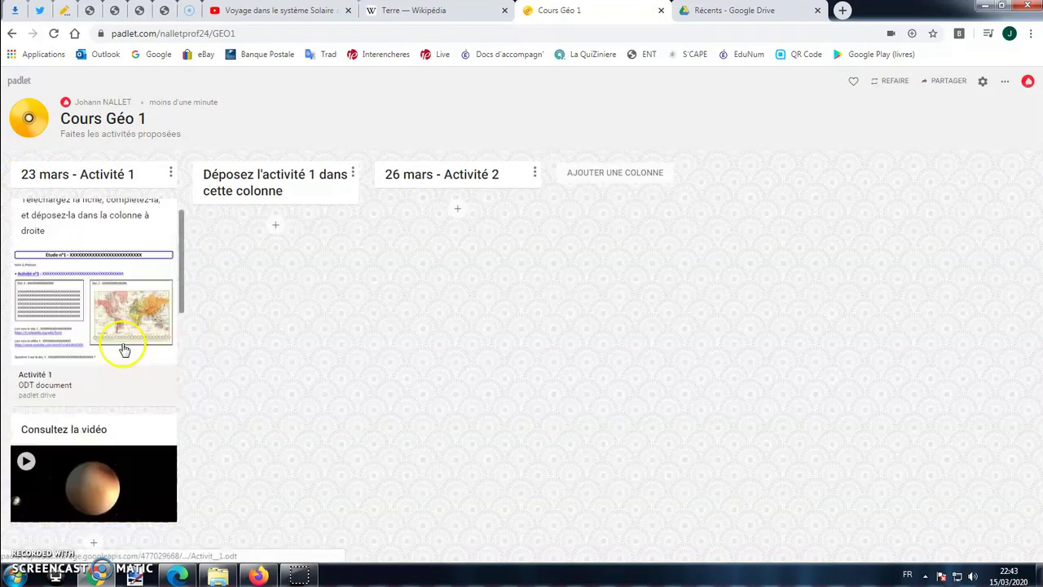
{"action": "scroll", "coordinate": [121, 334], "scroll_direction": "down", "scroll_amount": 3}
{"action": "scroll", "coordinate": [118, 330], "scroll_direction": "down", "scroll_amount": 6}
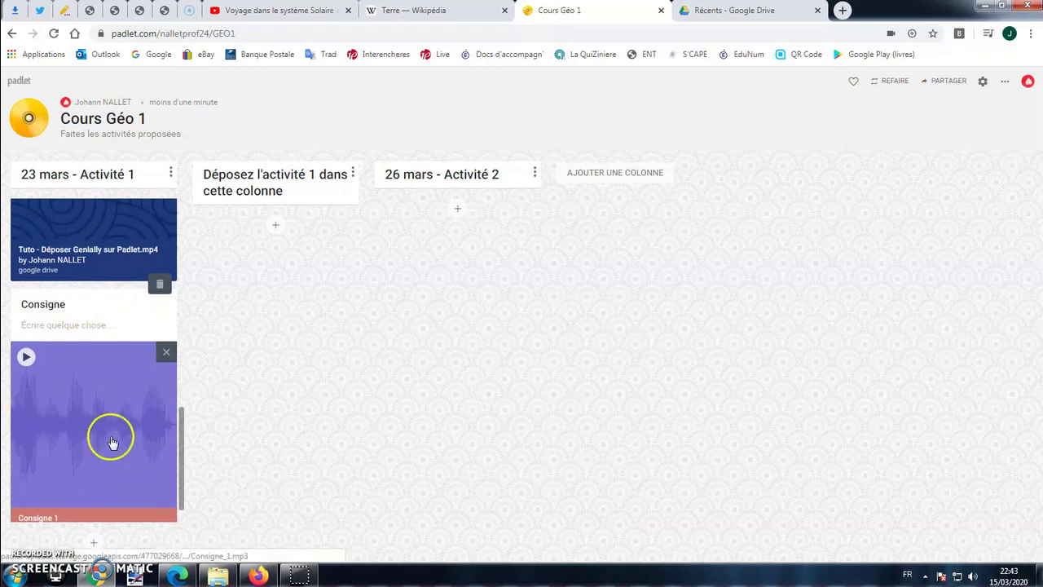
{"action": "scroll", "coordinate": [128, 419], "scroll_direction": "up", "scroll_amount": 6}
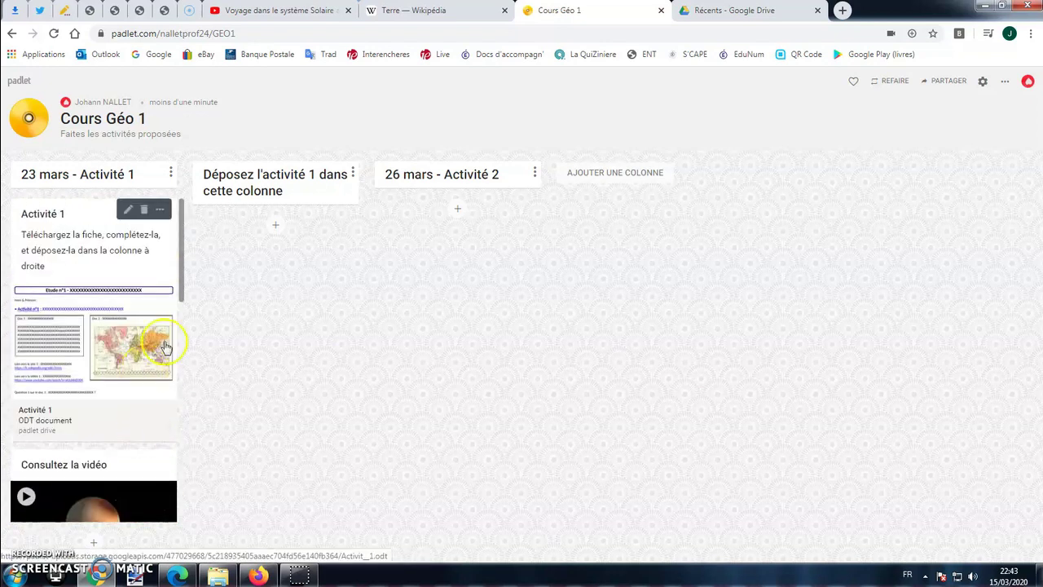
{"action": "left_click", "coordinate": [401, 347]}
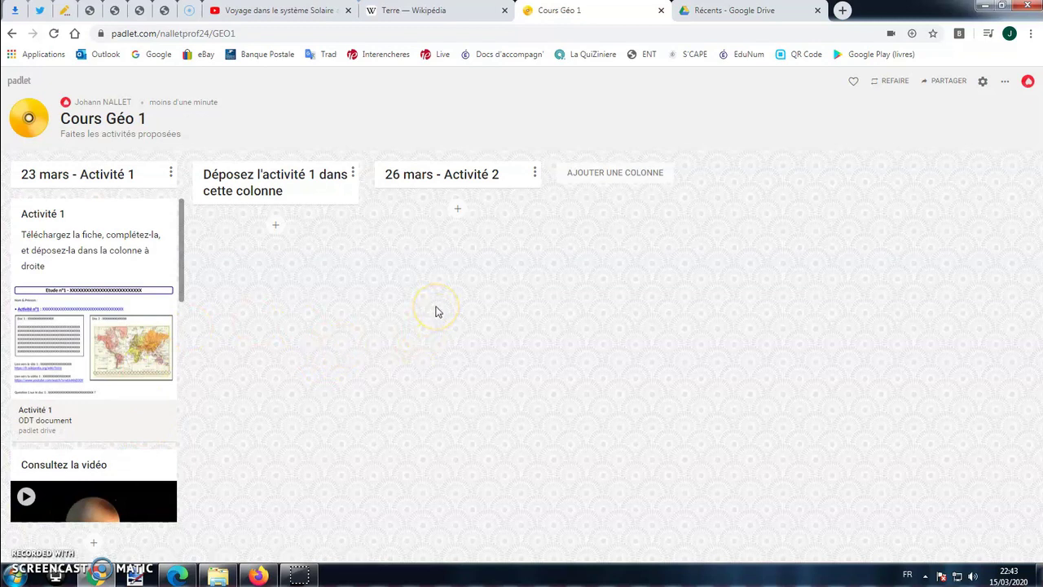
- Open the padlet's privacy settings from its sharing options, try the Privé option and switch back to Secret
{"action": "left_click", "coordinate": [947, 81]}
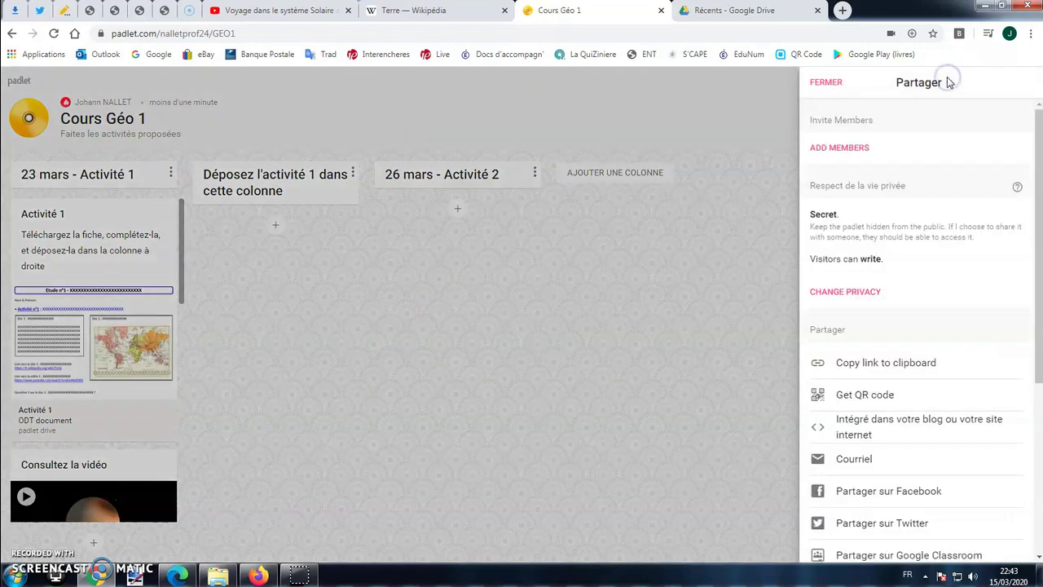
{"action": "scroll", "coordinate": [889, 255], "scroll_direction": "down", "scroll_amount": 1}
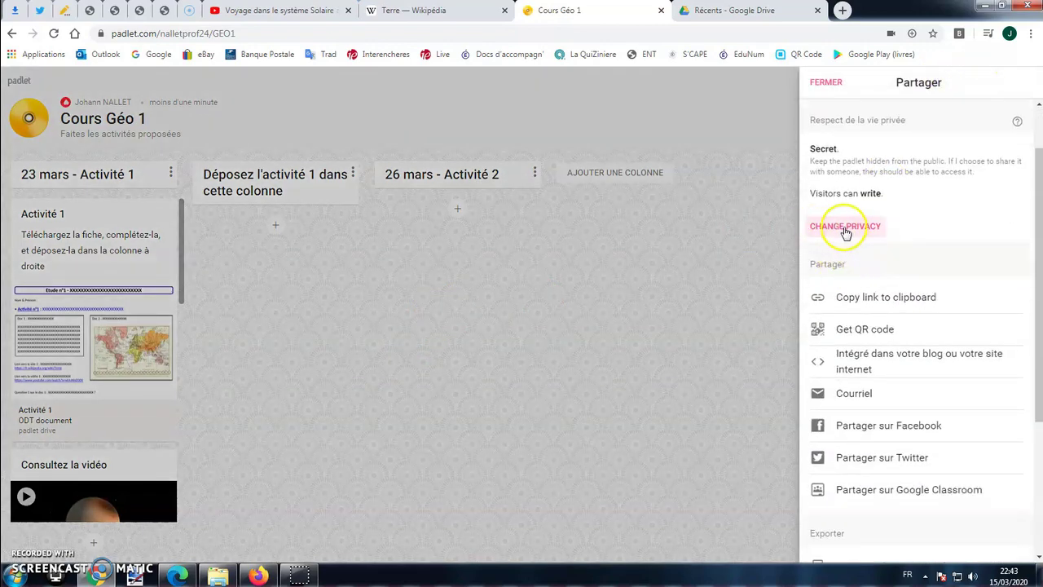
{"action": "left_click", "coordinate": [847, 228]}
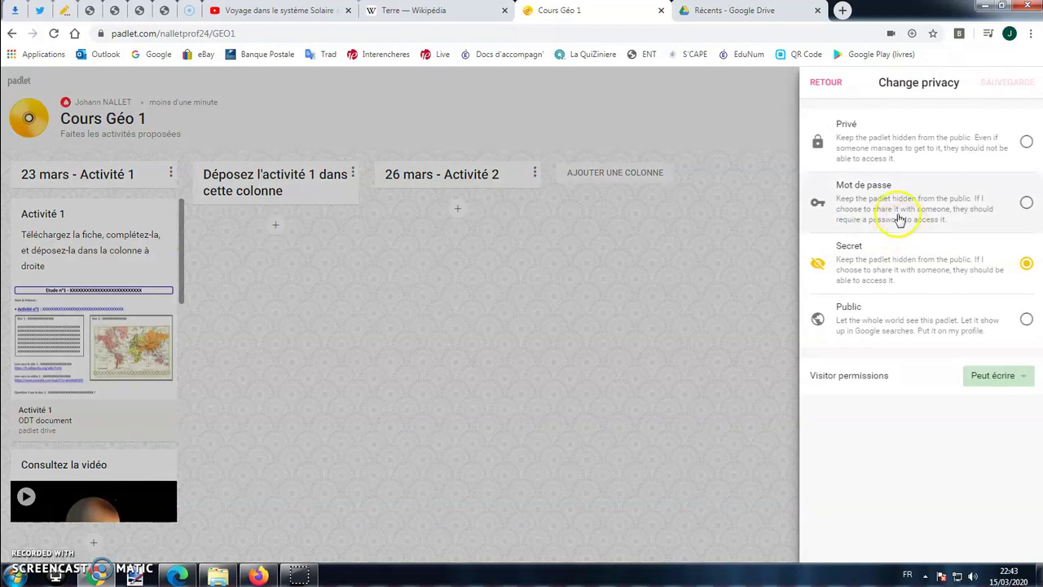
{"action": "left_click", "coordinate": [872, 154]}
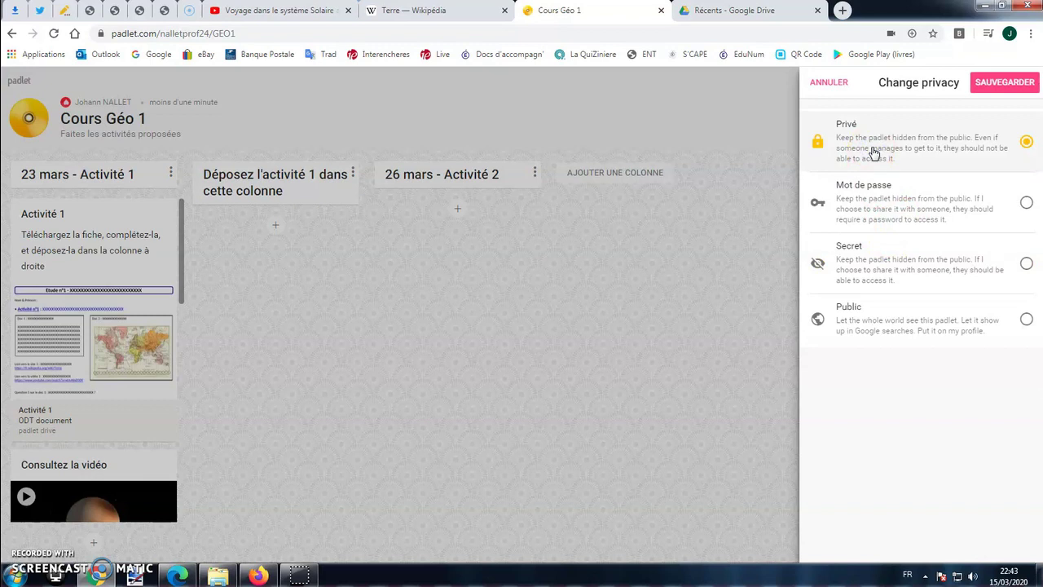
{"action": "left_click", "coordinate": [917, 317]}
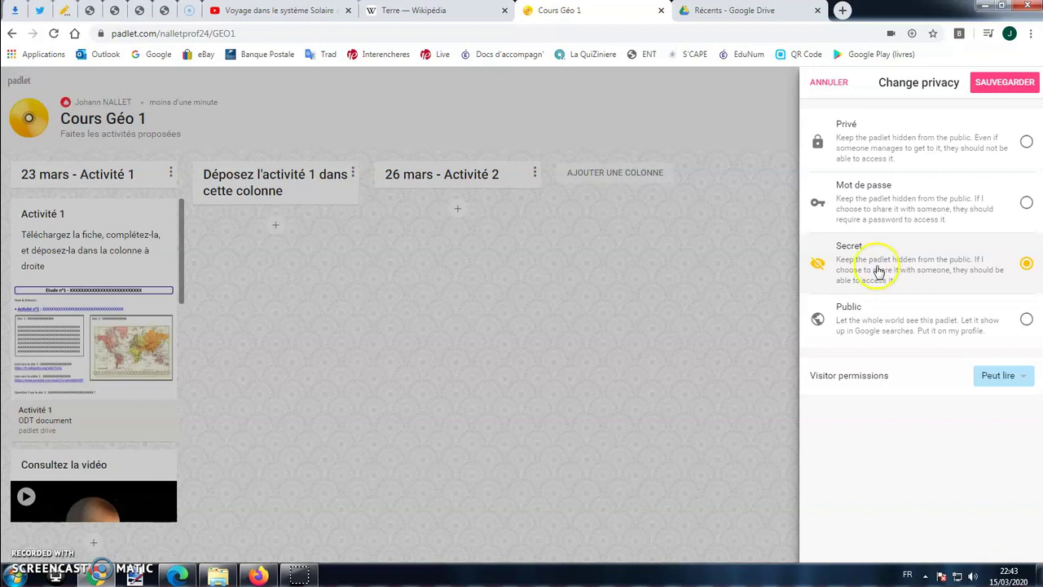
- Try the Mot de passe privacy option by entering a padlet password and erasing it
{"action": "left_click", "coordinate": [880, 209]}
{"action": "left_click", "coordinate": [1017, 380]}
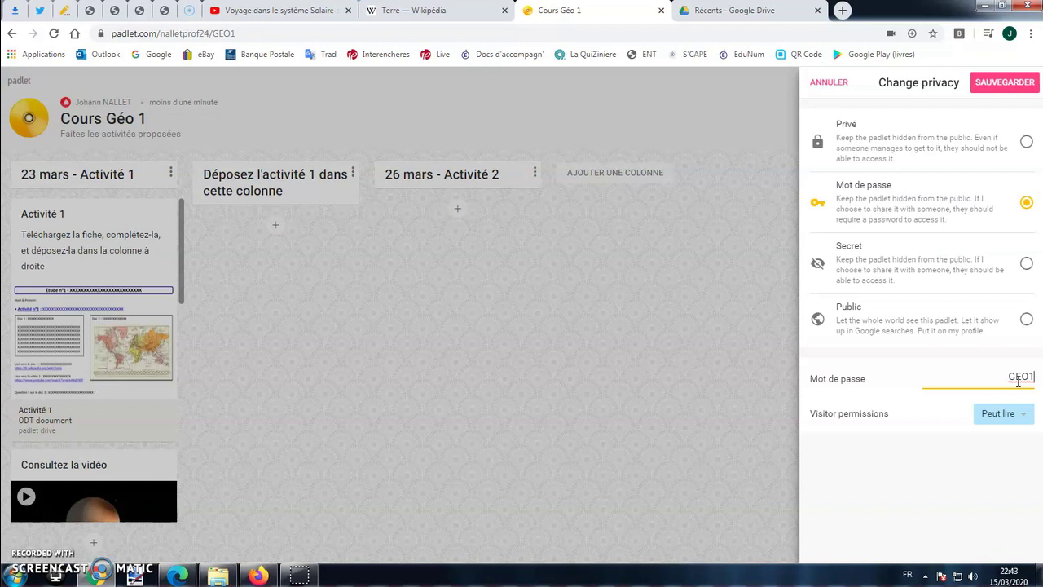
{"action": "key", "text": "BackSpace"}
- Set the padlet's privacy to Secret and its visitor permissions to Peut écrire, trying Can edit along the way
{"action": "left_click", "coordinate": [905, 280]}
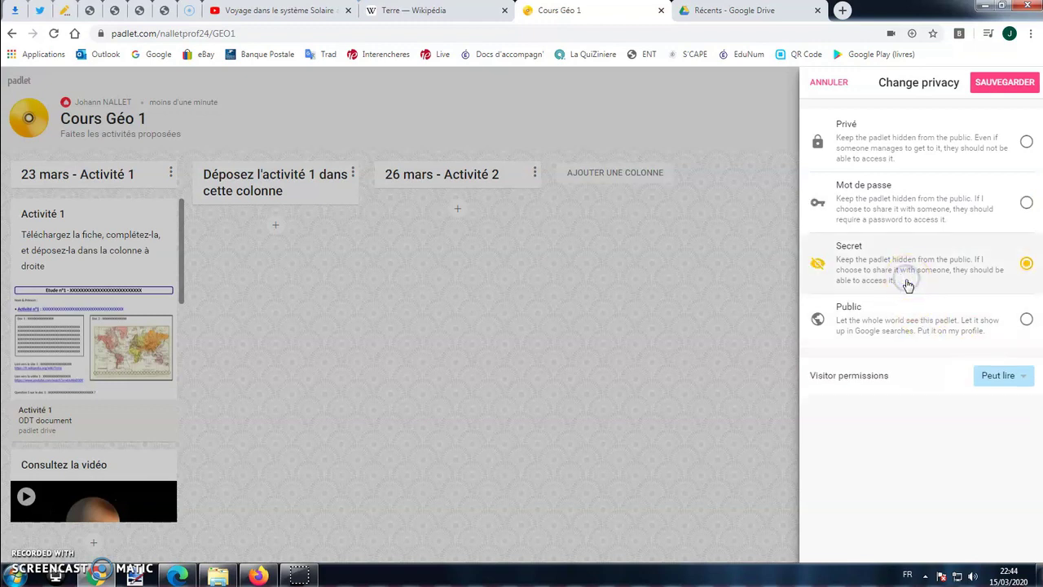
{"action": "left_click", "coordinate": [997, 384]}
{"action": "left_click", "coordinate": [884, 204]}
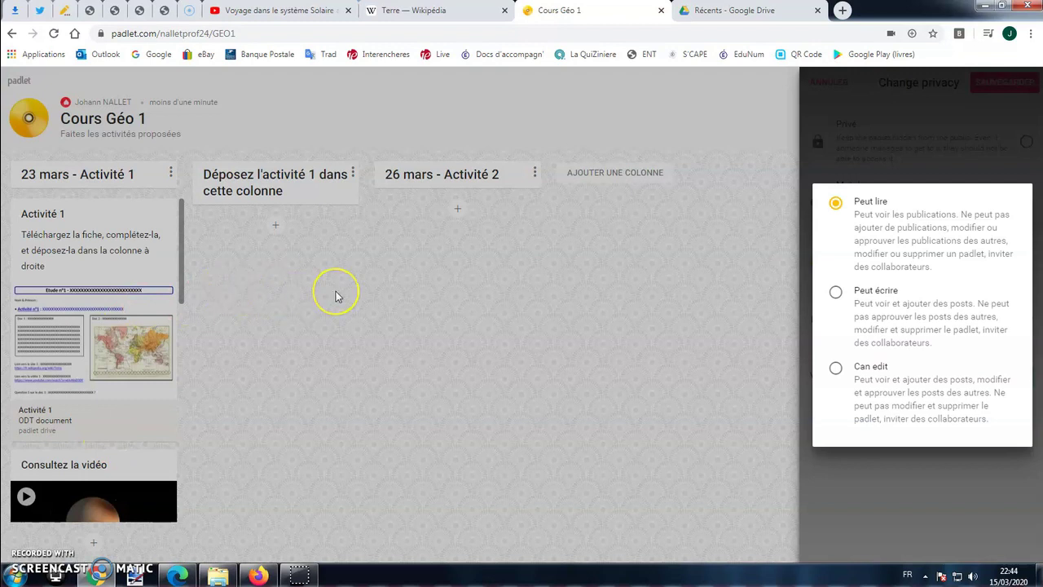
{"action": "left_click", "coordinate": [839, 371]}
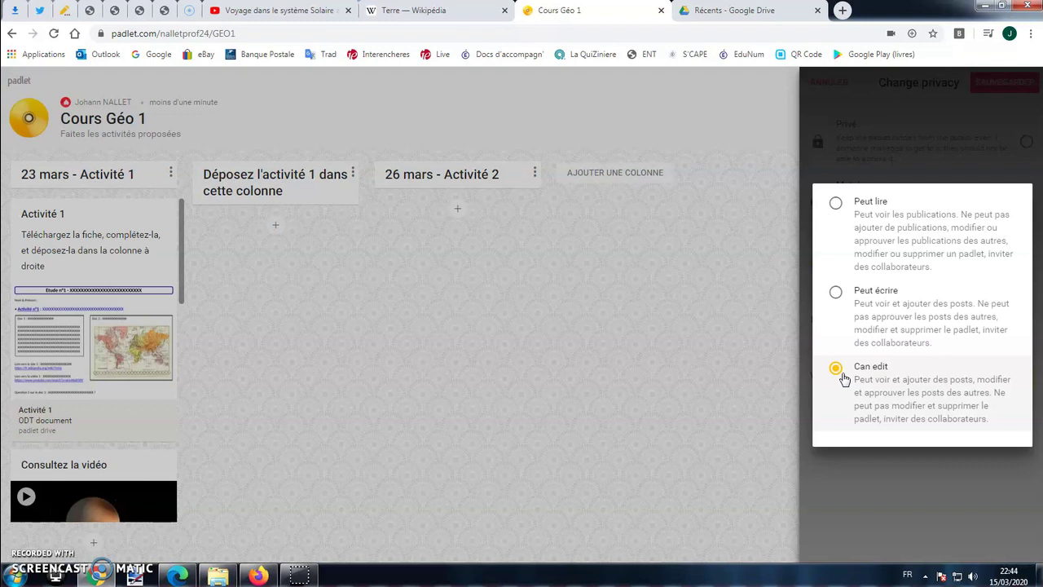
{"action": "left_click", "coordinate": [844, 304]}
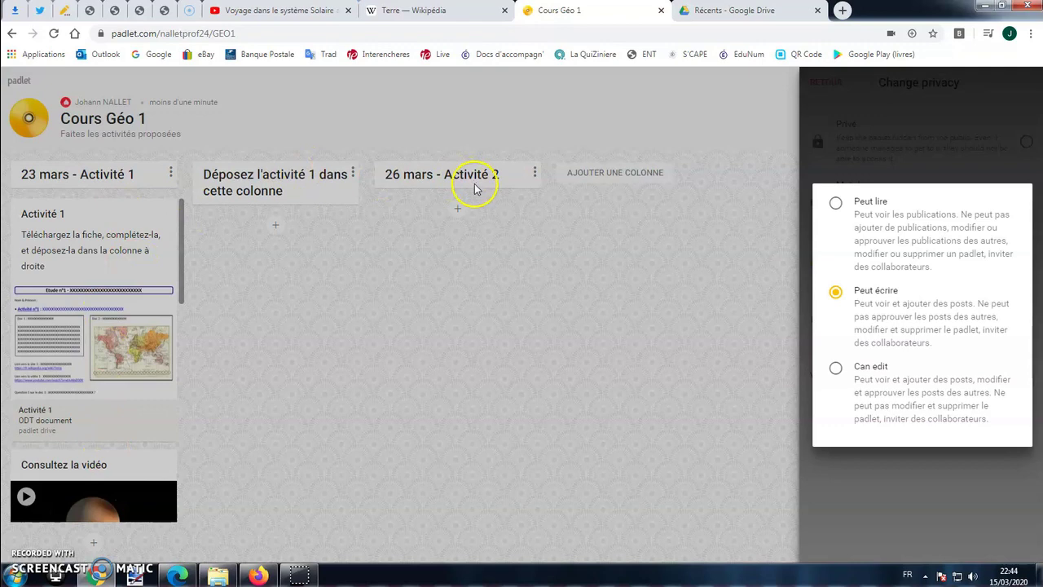
{"action": "left_click", "coordinate": [693, 304]}
- Reopen the privacy settings, try the Mot de passe option again and return to Secret
{"action": "left_click", "coordinate": [926, 82]}
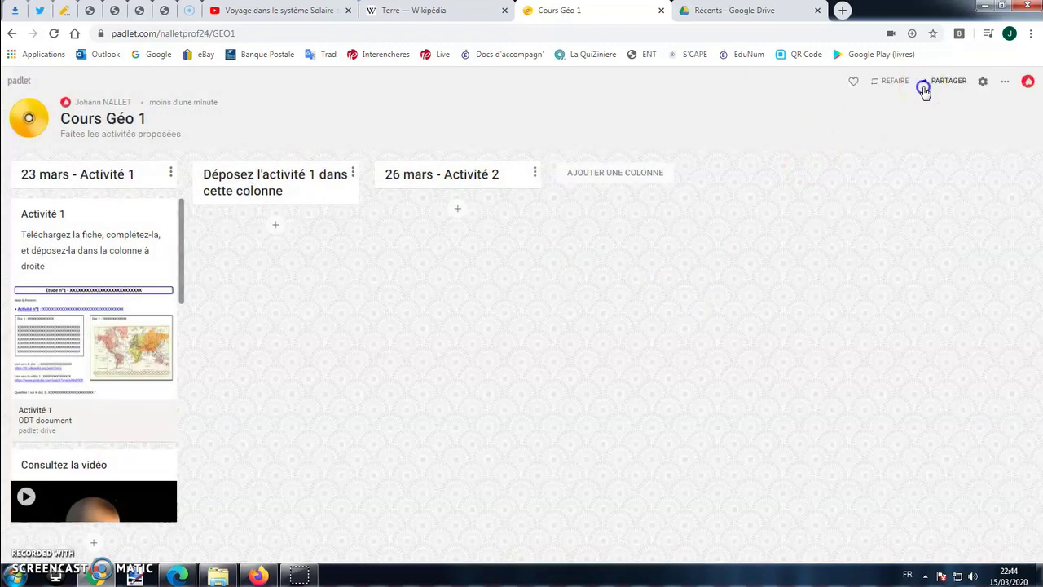
{"action": "left_click", "coordinate": [860, 300]}
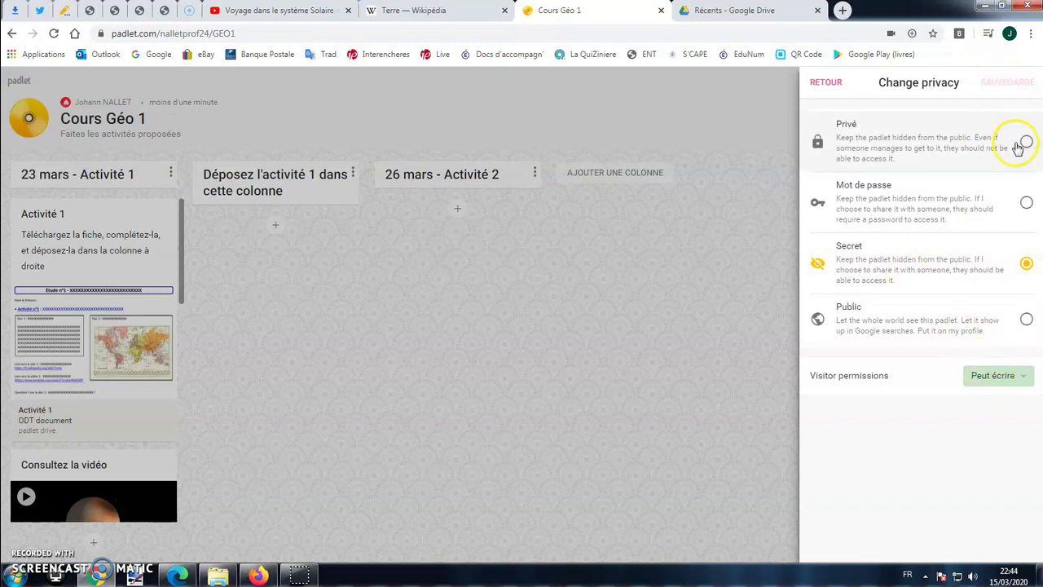
{"action": "left_click", "coordinate": [1025, 205]}
{"action": "left_click", "coordinate": [1008, 85]}
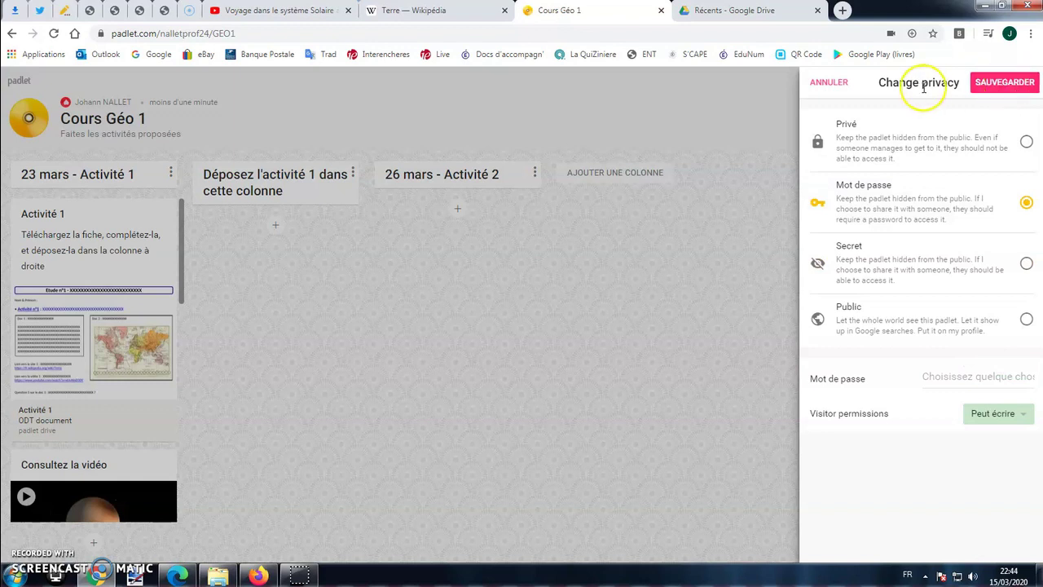
{"action": "left_click", "coordinate": [1025, 265]}
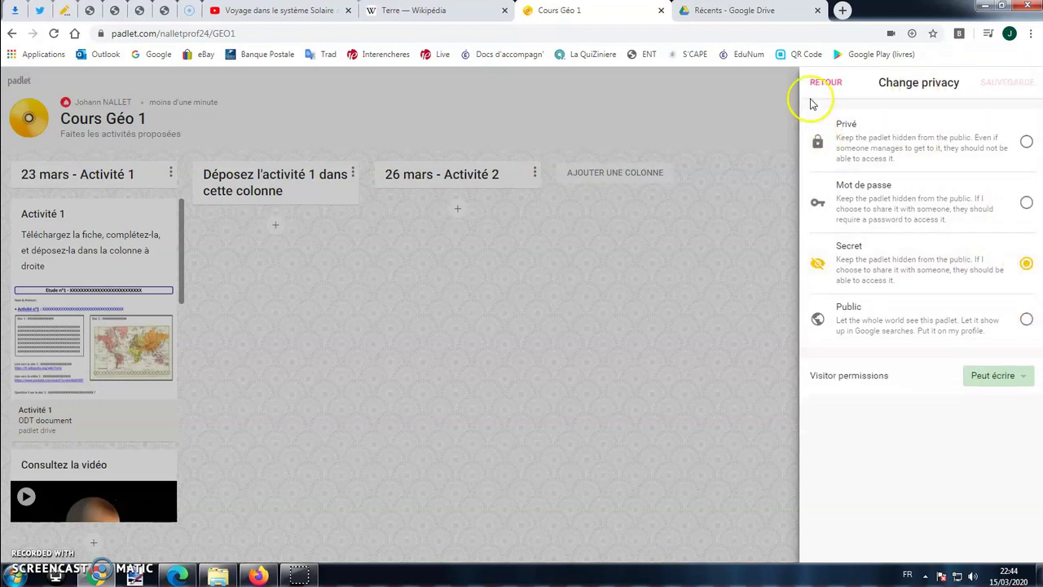
{"action": "left_click", "coordinate": [815, 88]}
{"action": "left_click", "coordinate": [825, 84]}
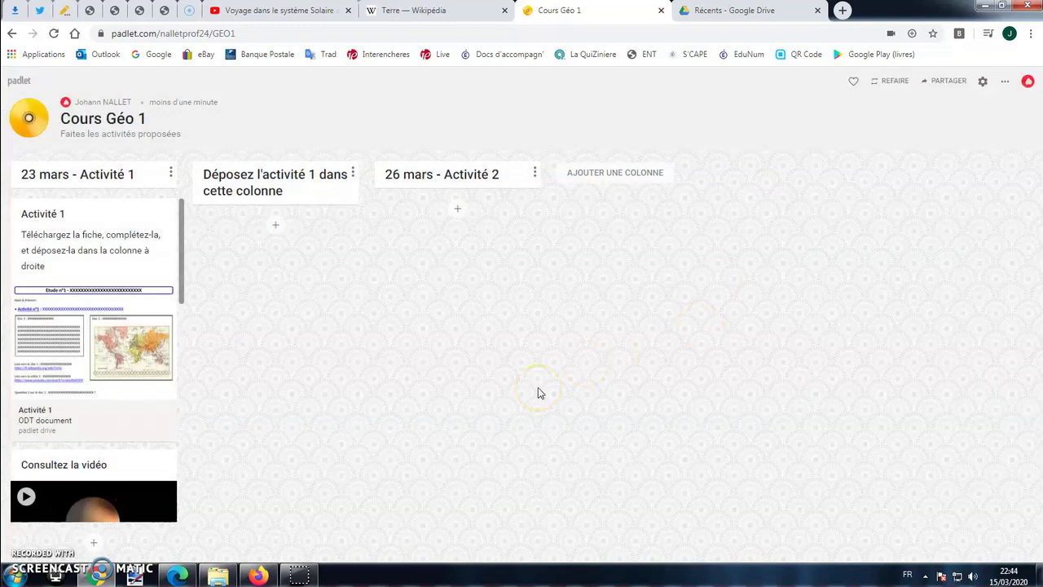
- Copy the web address of the "Cours Géo 1" padlet
{"action": "left_click", "coordinate": [219, 34]}
{"action": "key", "text": "ctrl+c"}
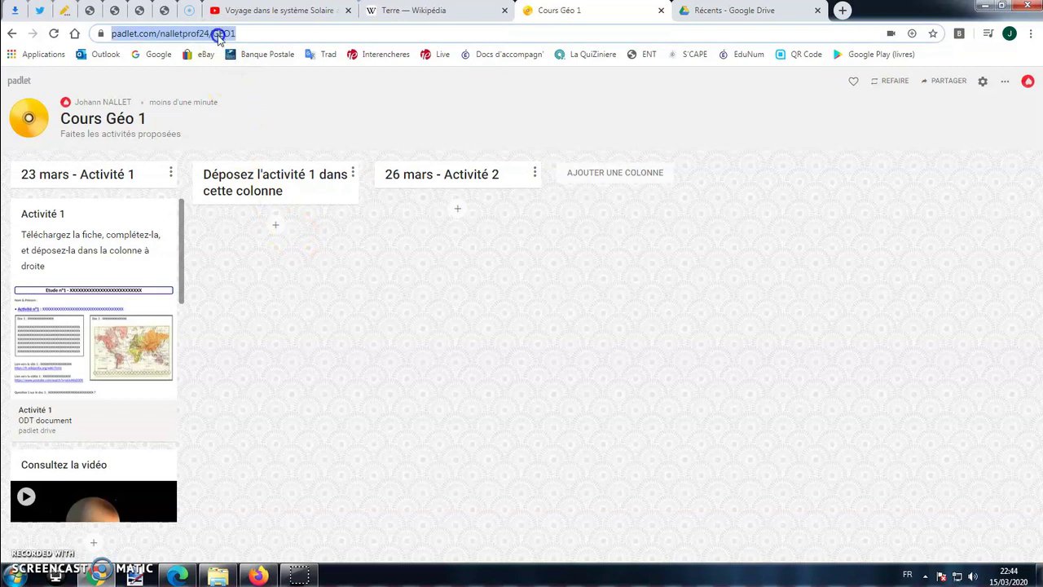
{"action": "right_click", "coordinate": [218, 34]}
{"action": "left_click", "coordinate": [245, 82]}
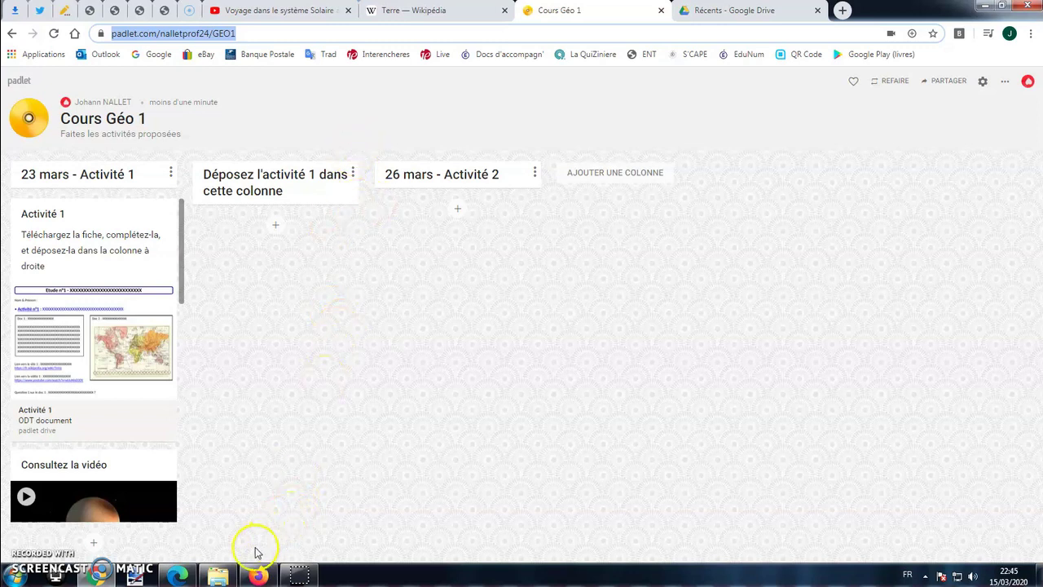
- Switch to Firefox and open the copied padlet address in place of the Google page
{"action": "left_click", "coordinate": [259, 575]}
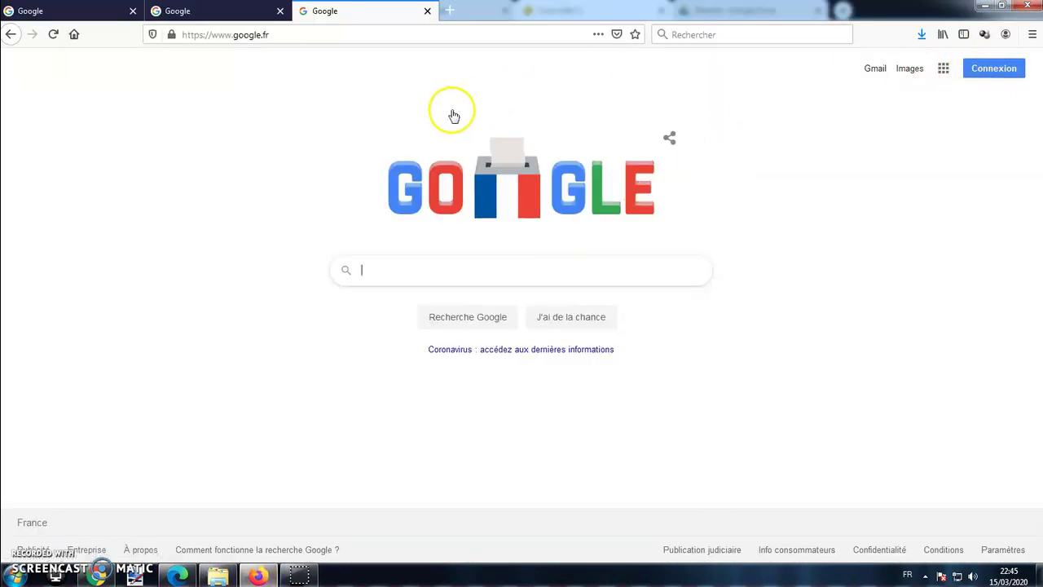
{"action": "left_click", "coordinate": [256, 35]}
{"action": "right_click", "coordinate": [256, 36]}
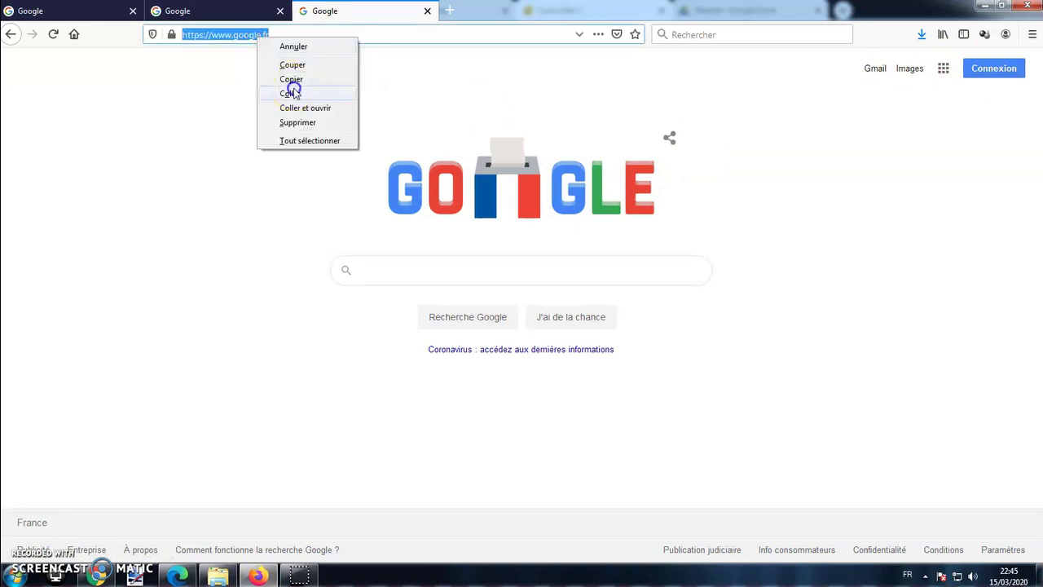
{"action": "left_click", "coordinate": [295, 92]}
{"action": "key", "text": "Return"}
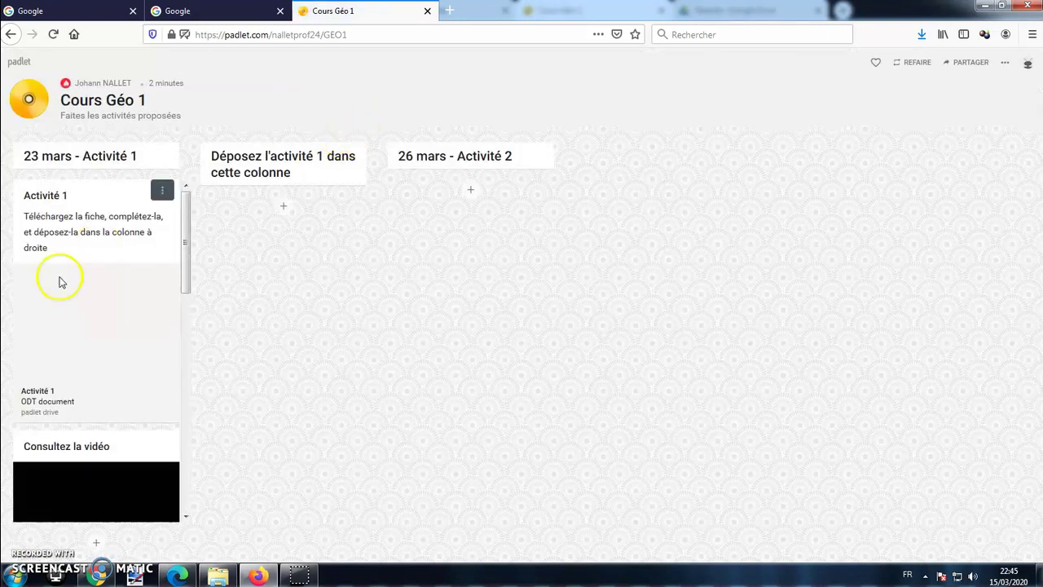
- View the world map of the "Consultez l'image" post at full size and return to the padlet
{"action": "scroll", "coordinate": [94, 287], "scroll_direction": "down", "scroll_amount": 3}
{"action": "scroll", "coordinate": [100, 291], "scroll_direction": "down", "scroll_amount": 2}
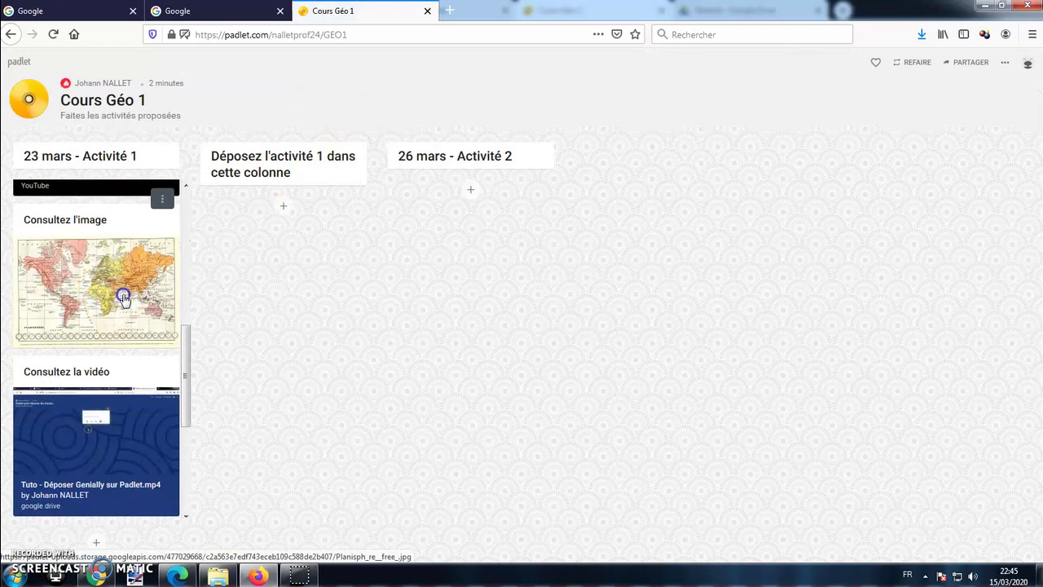
{"action": "left_click", "coordinate": [105, 303]}
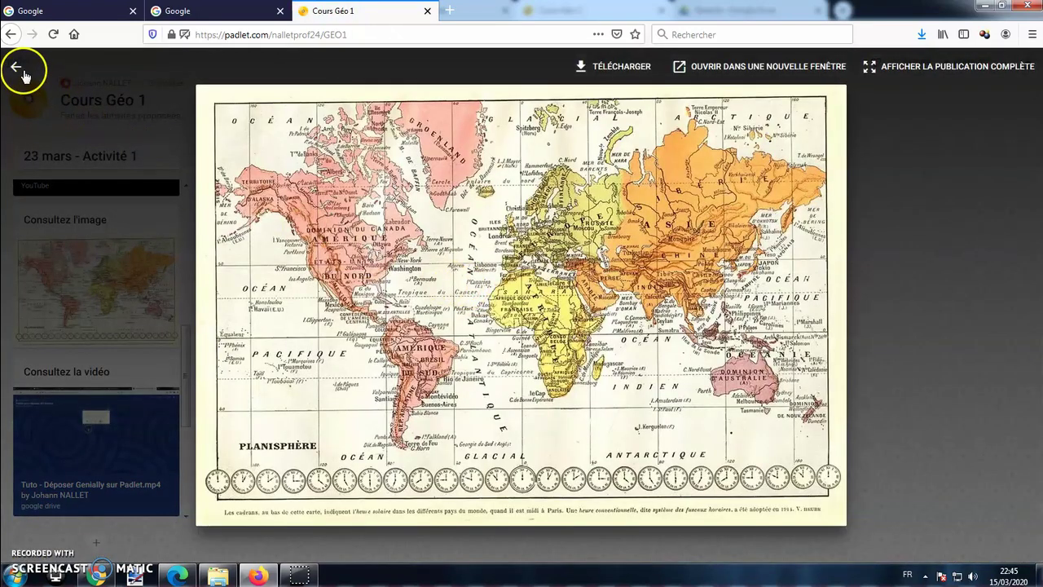
{"action": "left_click", "coordinate": [16, 66]}
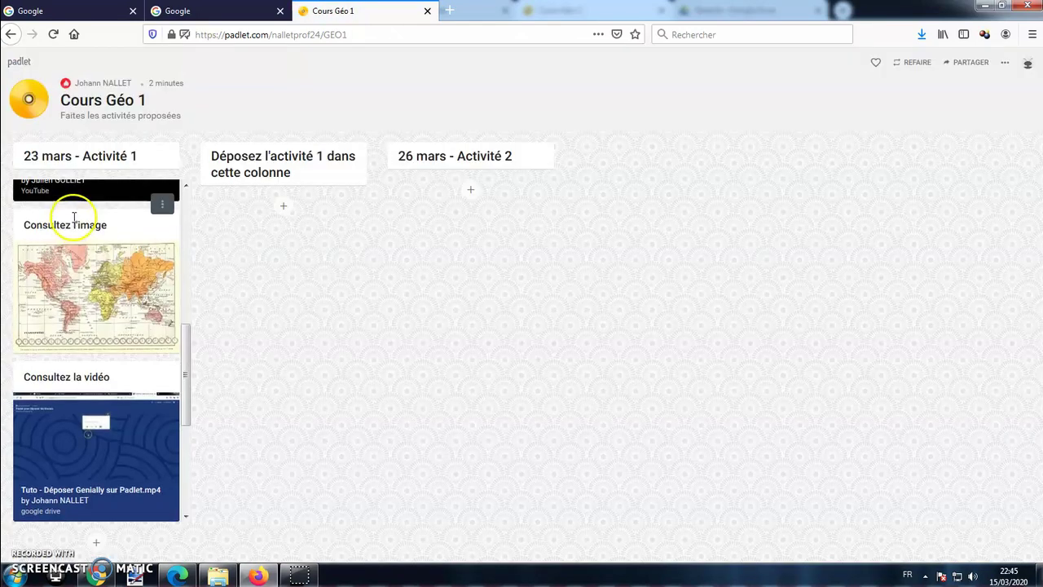
- Start the YouTube video in the first "Consultez la vidéo" post and the audio instruction in the "Consigne" post
{"action": "scroll", "coordinate": [70, 245], "scroll_direction": "up", "scroll_amount": 3}
{"action": "left_click", "coordinate": [31, 334]}
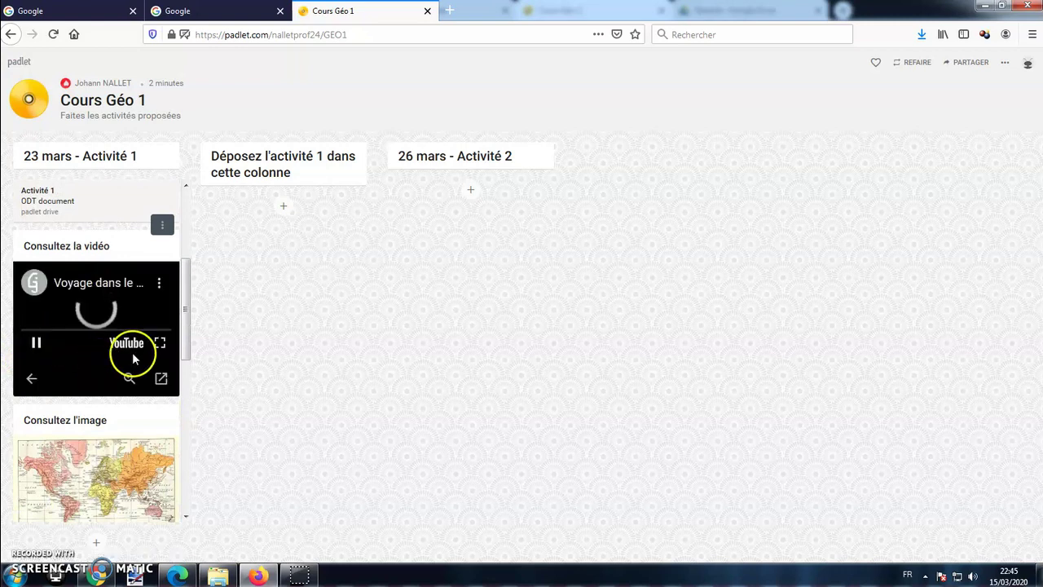
{"action": "scroll", "coordinate": [81, 399], "scroll_direction": "down", "scroll_amount": 8}
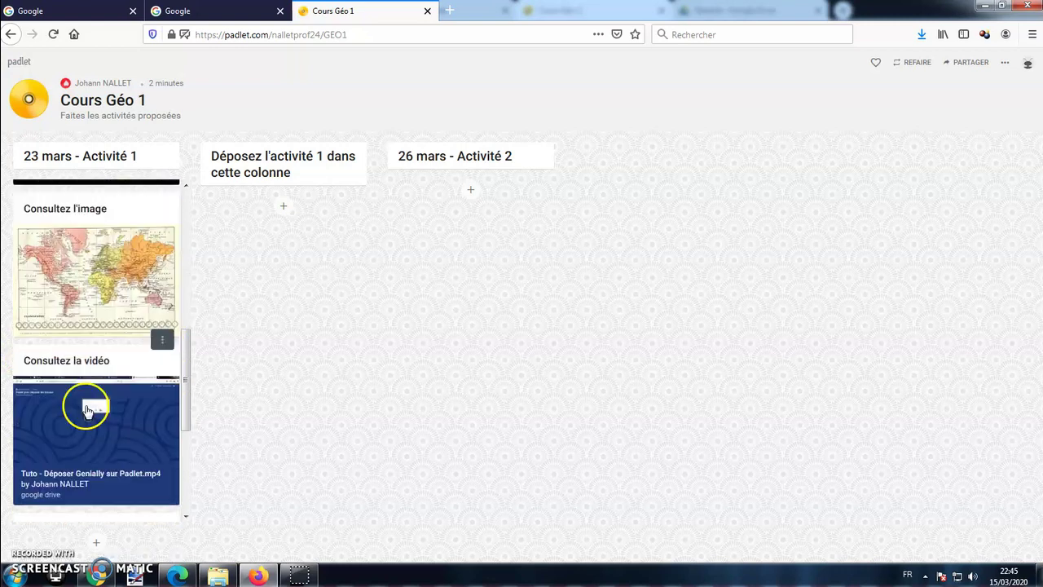
{"action": "left_click", "coordinate": [29, 326]}
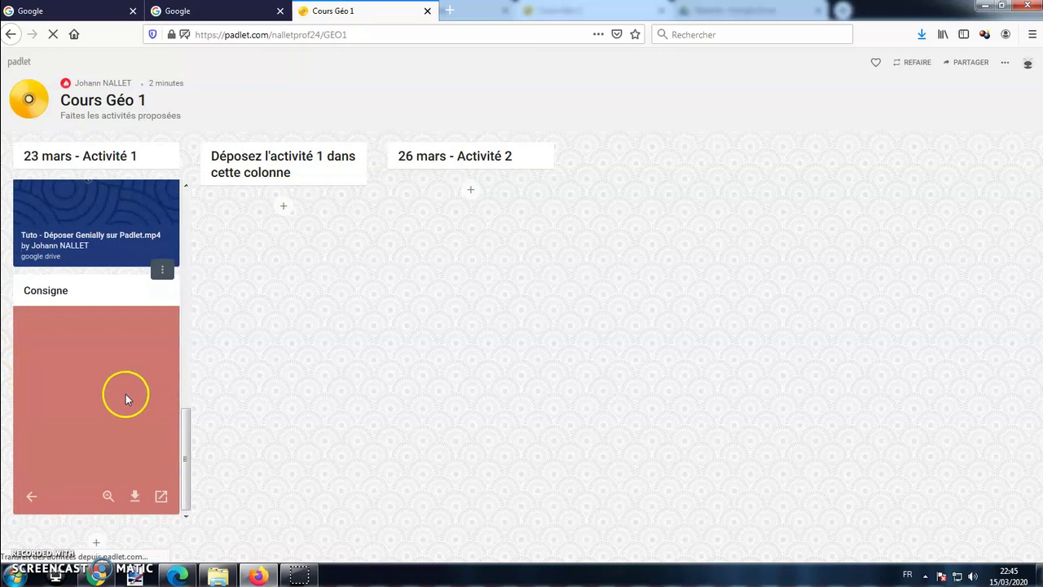
{"action": "left_click", "coordinate": [24, 462]}
- Open the worksheet of the "Activité 1" post and download it to open with LibreOffice Writer
{"action": "scroll", "coordinate": [122, 415], "scroll_direction": "up", "scroll_amount": 5}
{"action": "scroll", "coordinate": [132, 403], "scroll_direction": "up", "scroll_amount": 3}
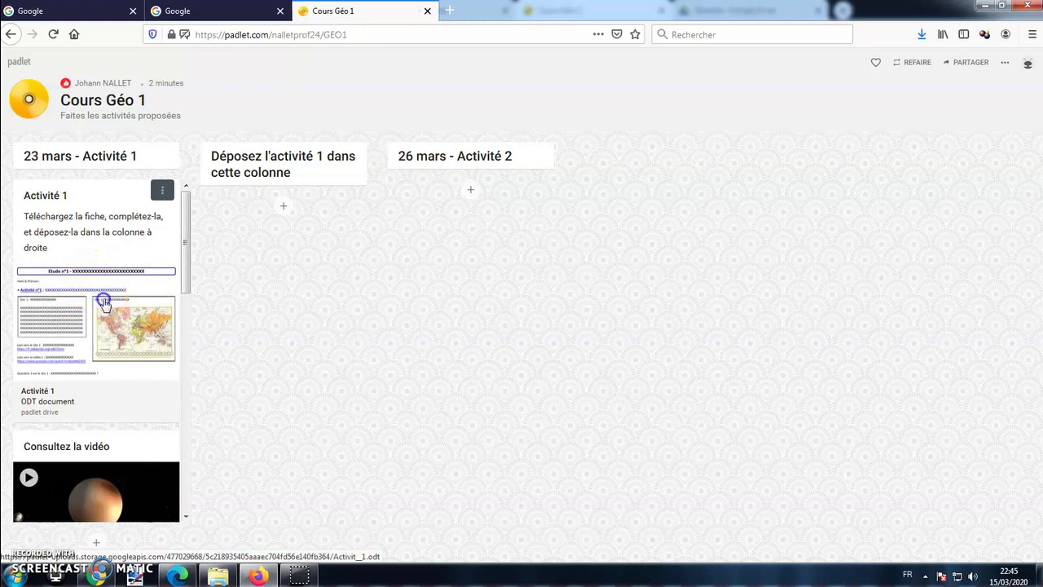
{"action": "left_click", "coordinate": [103, 304]}
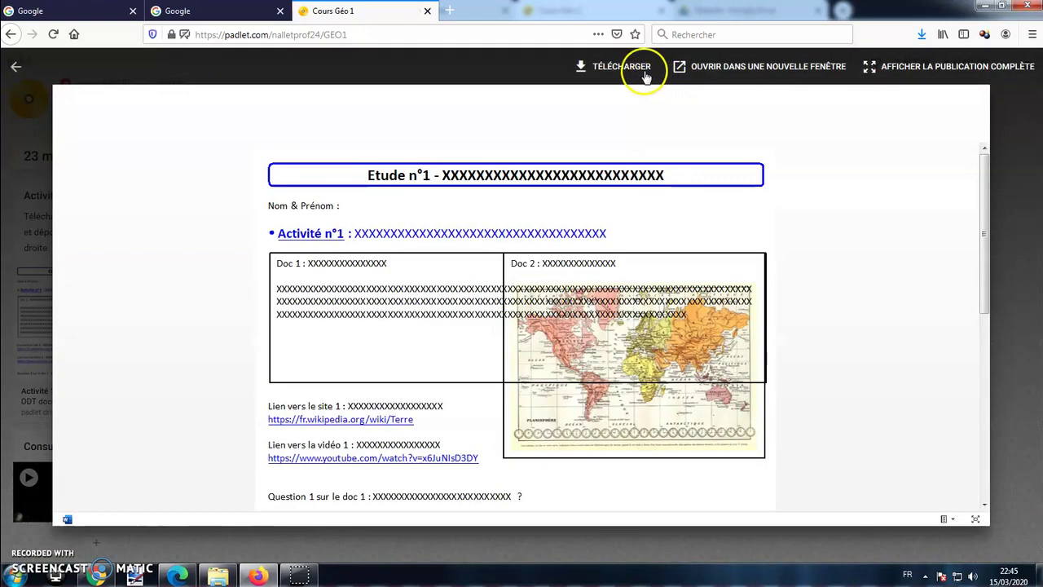
{"action": "left_click", "coordinate": [644, 72]}
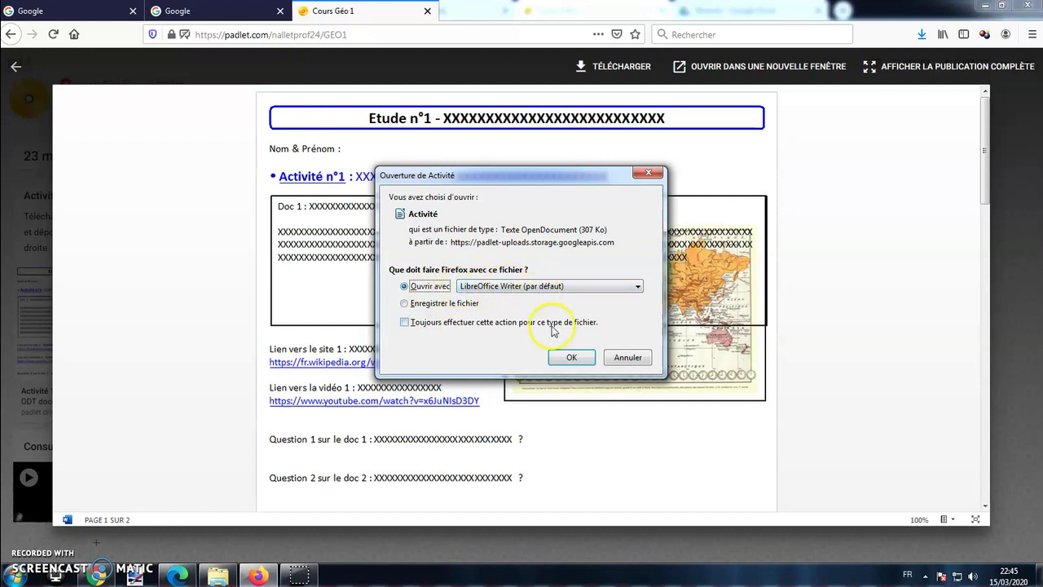
{"action": "left_click", "coordinate": [562, 356]}
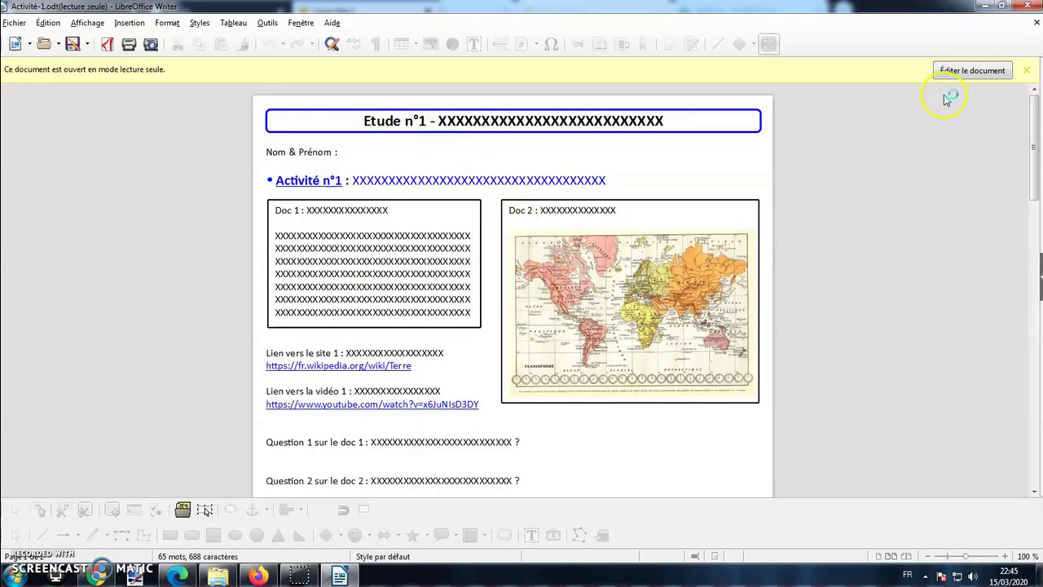
- Enable editing of the read-only worksheet and enter the student's name on the "Nom & Prénom" line
{"action": "scroll", "coordinate": [430, 163], "scroll_direction": "down", "scroll_amount": 1}
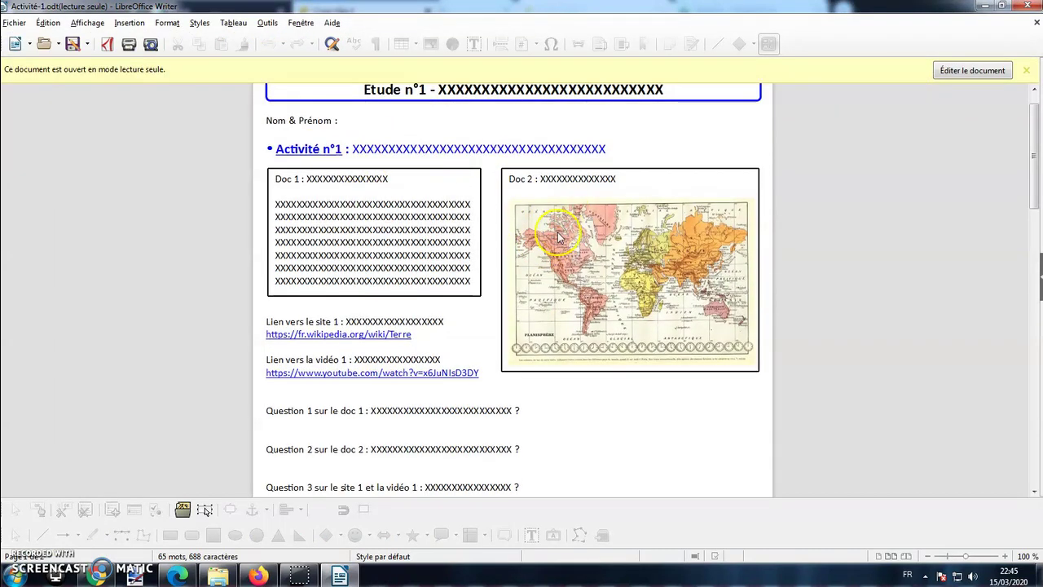
{"action": "scroll", "coordinate": [491, 308], "scroll_direction": "down", "scroll_amount": 2}
{"action": "scroll", "coordinate": [383, 407], "scroll_direction": "up", "scroll_amount": 3}
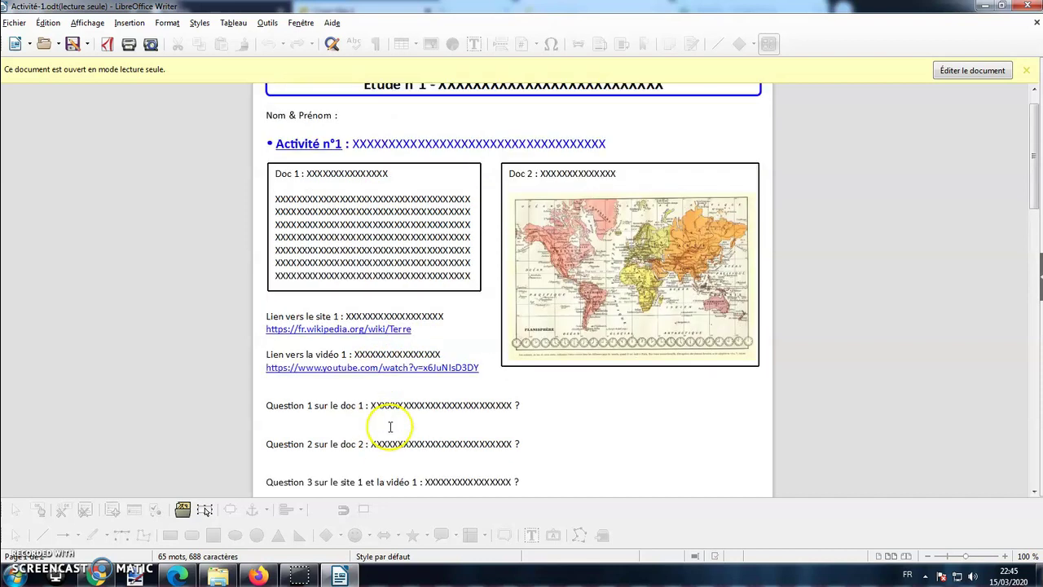
{"action": "left_click", "coordinate": [972, 70]}
{"action": "left_click", "coordinate": [462, 172]}
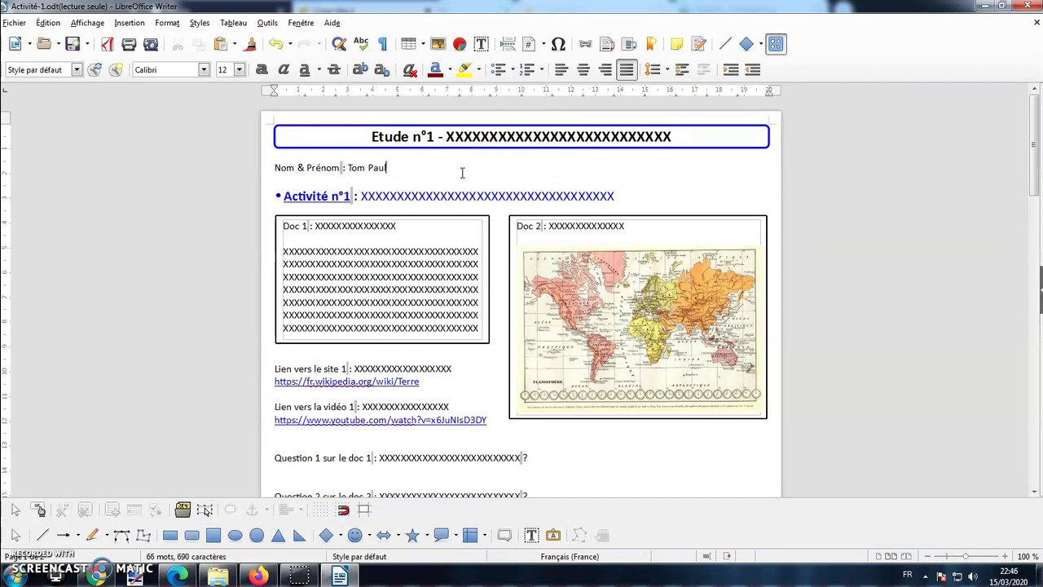
- Enter placeholder answers under questions 1, 2 and 3 of the worksheet, using "dadadadad" for question 1
{"action": "scroll", "coordinate": [492, 184], "scroll_direction": "down", "scroll_amount": 4}
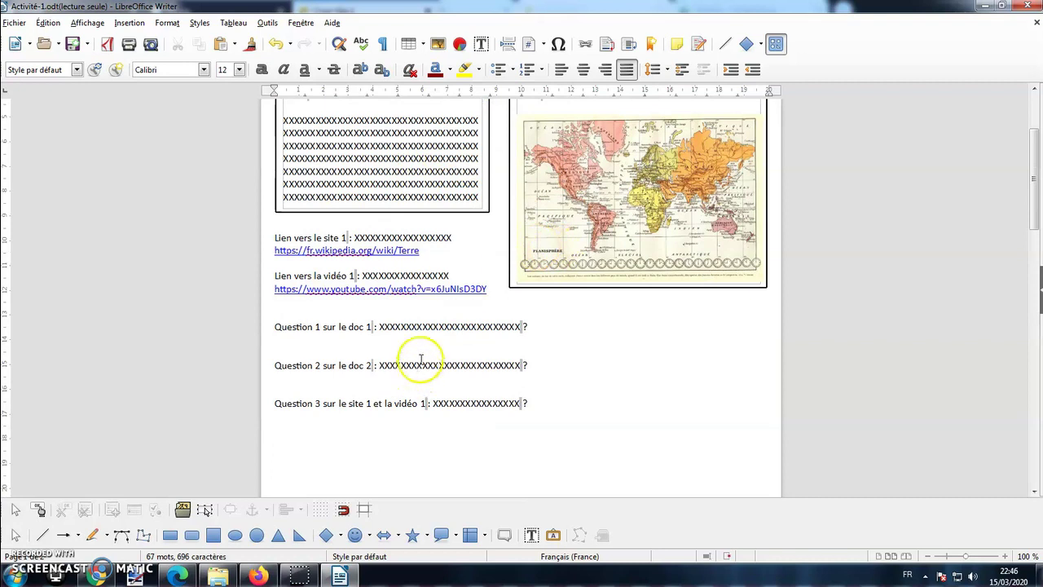
{"action": "type", "text": "dadad"}
{"action": "left_click", "coordinate": [405, 381]}
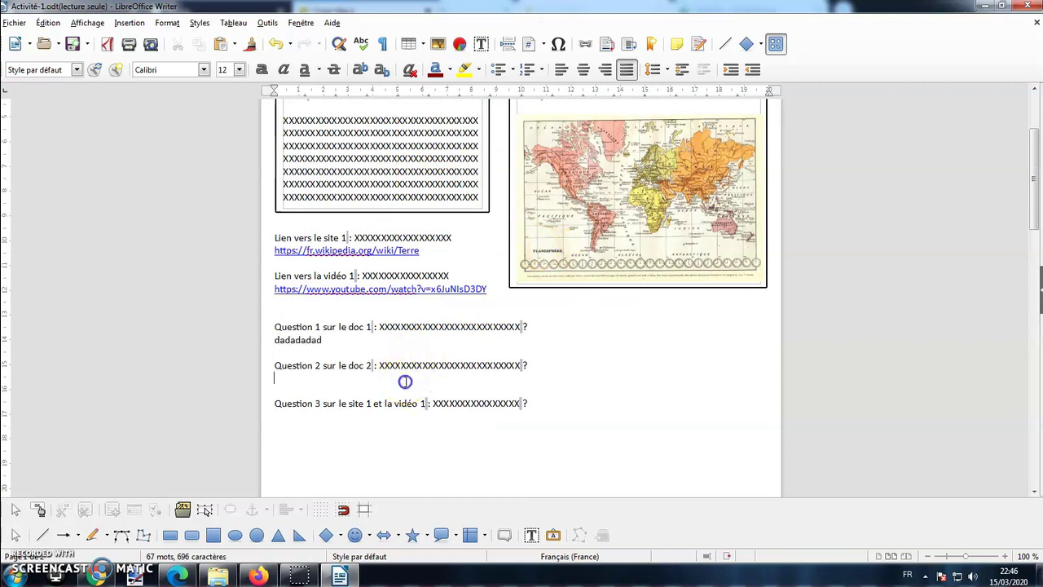
{"action": "type", "text": "hdhih"}
{"action": "left_click", "coordinate": [381, 418]}
{"action": "type", "text": "dhdhihanda  hinda  shi"}
{"action": "scroll", "coordinate": [453, 448], "scroll_direction": "up", "scroll_amount": 3}
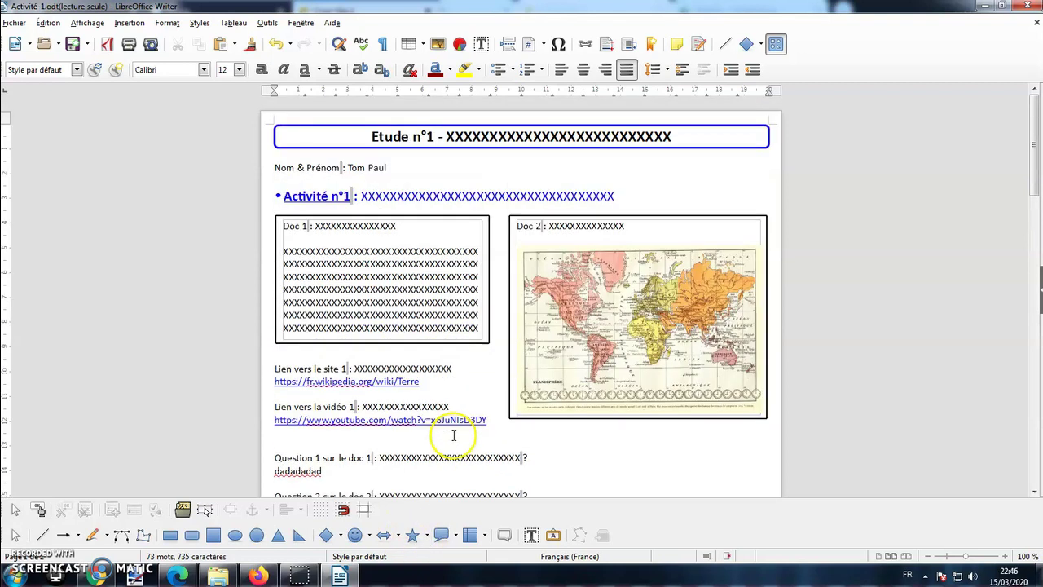
- Save the completed worksheet as an ODT copy in the Images library, with "Copie de" and the student's name as file name
{"action": "left_click", "coordinate": [15, 23]}
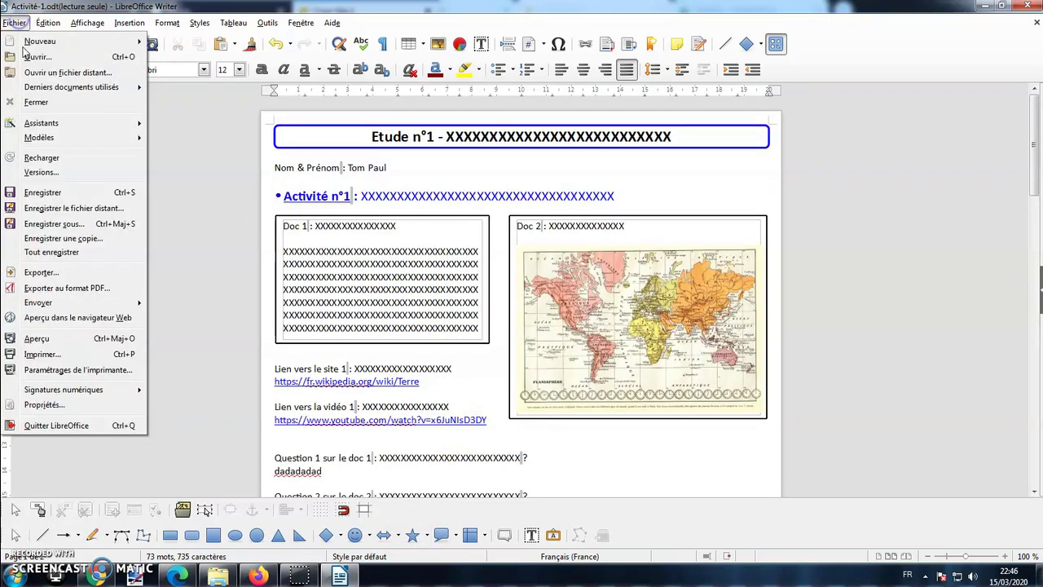
{"action": "left_click", "coordinate": [81, 224]}
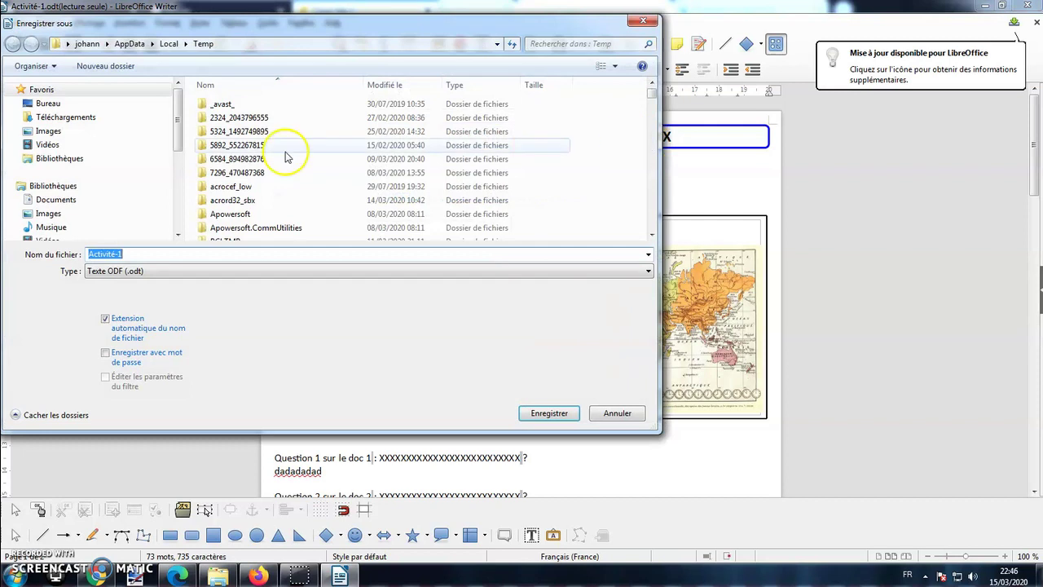
{"action": "left_click", "coordinate": [49, 212]}
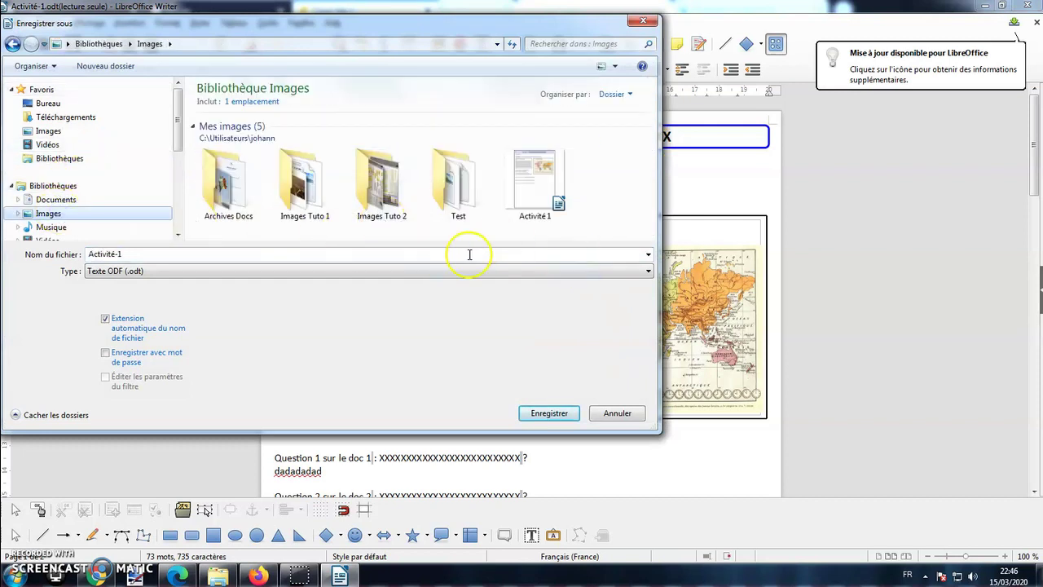
{"action": "left_click", "coordinate": [342, 257]}
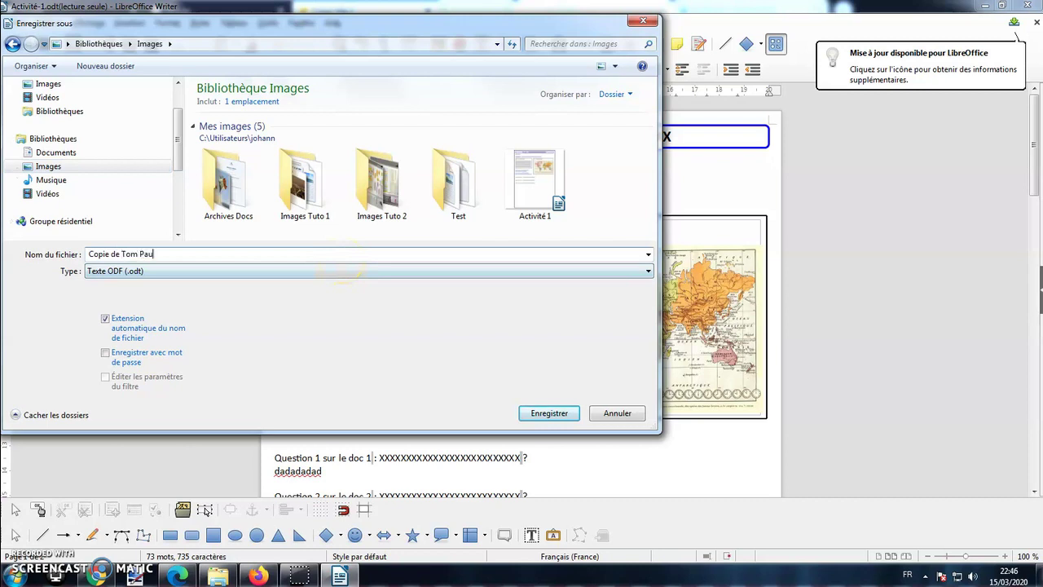
{"action": "left_click", "coordinate": [549, 413]}
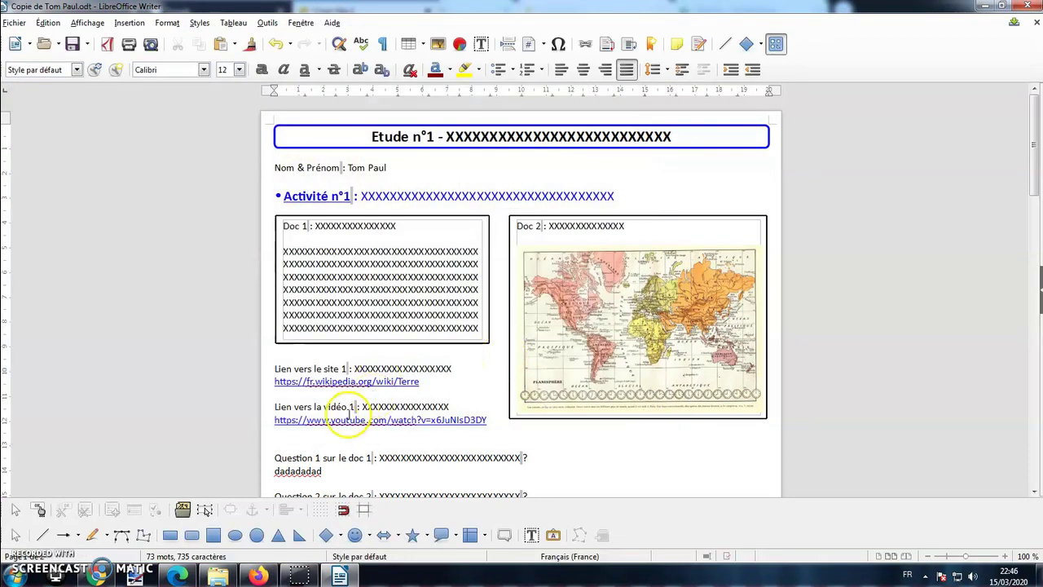
- Switch to Firefox, leave the worksheet preview and post the saved copy from the Images folder to the column "Déposez l'activité 1 dans cette colonne"
{"action": "left_click", "coordinate": [257, 575]}
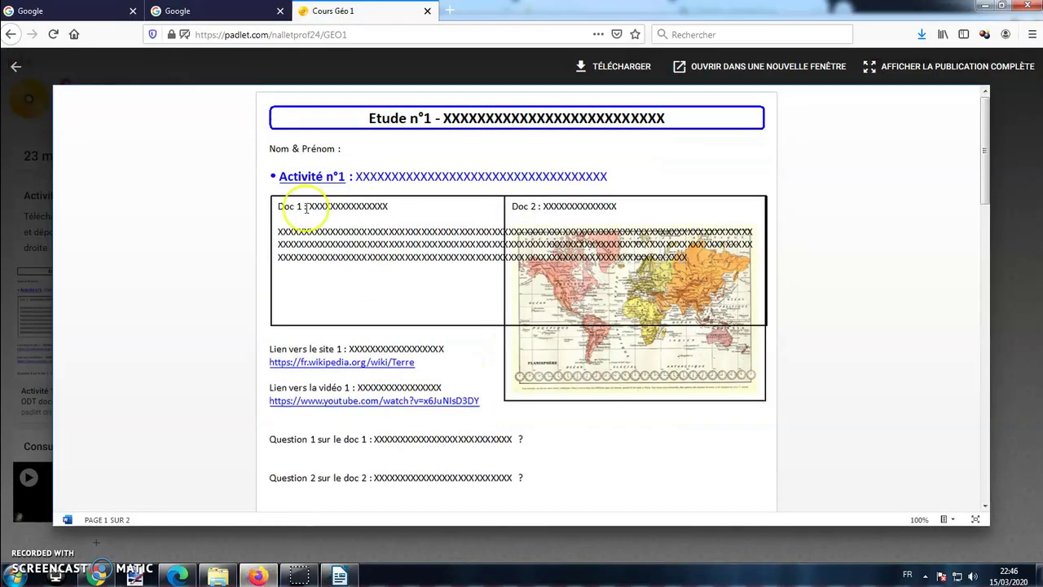
{"action": "left_click", "coordinate": [26, 65]}
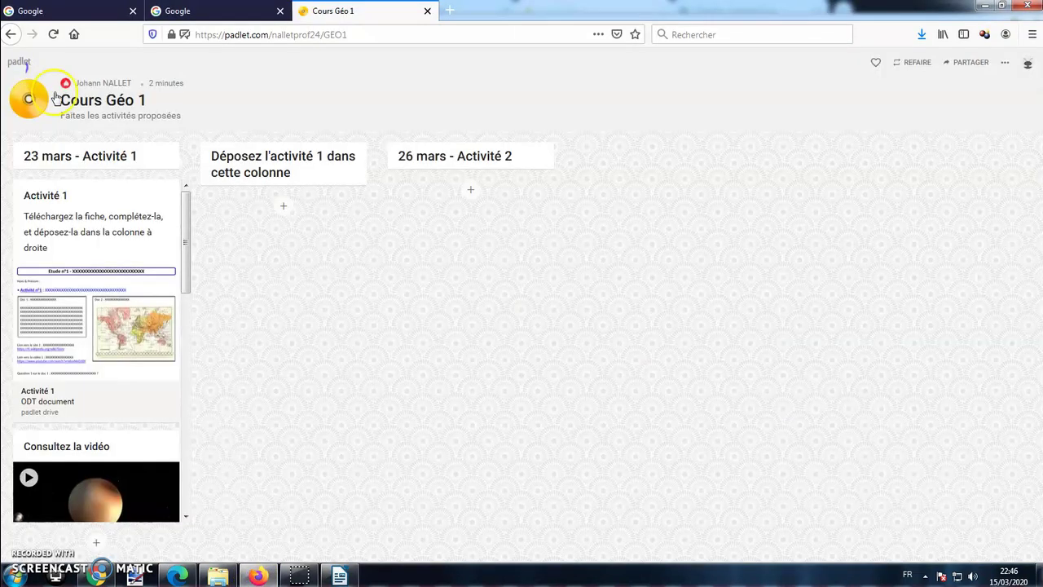
{"action": "left_click", "coordinate": [217, 575]}
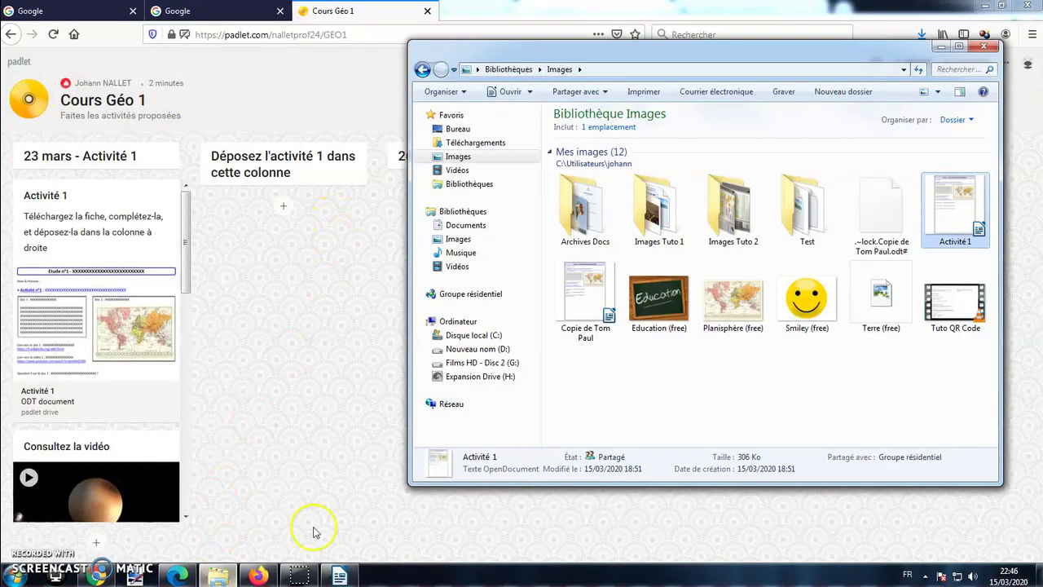
{"action": "left_click", "coordinate": [598, 305]}
{"action": "left_click_drag", "start_coordinate": [417, 319], "coordinate": [314, 263]}
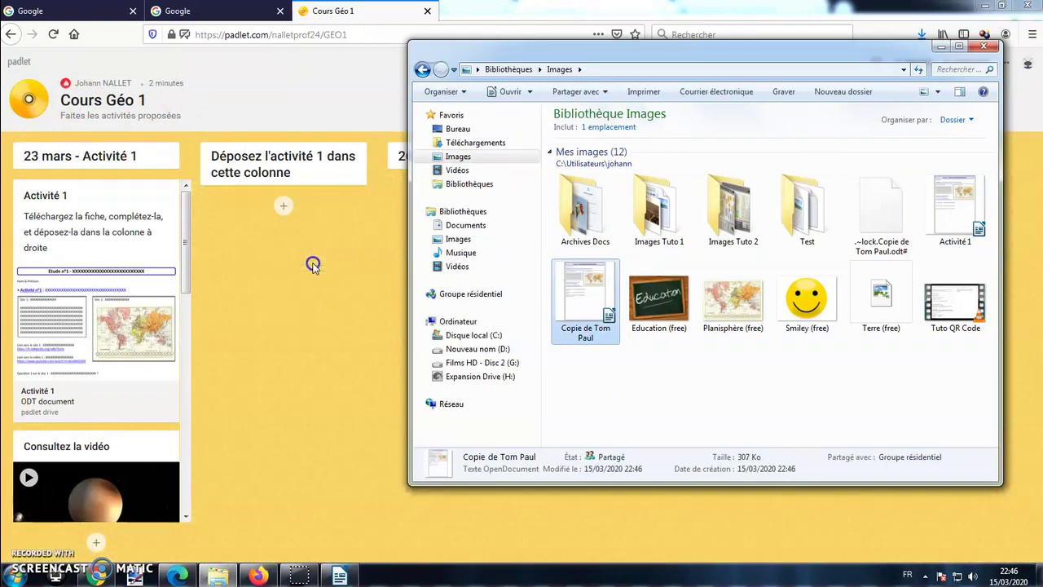
{"action": "left_click", "coordinate": [984, 46]}
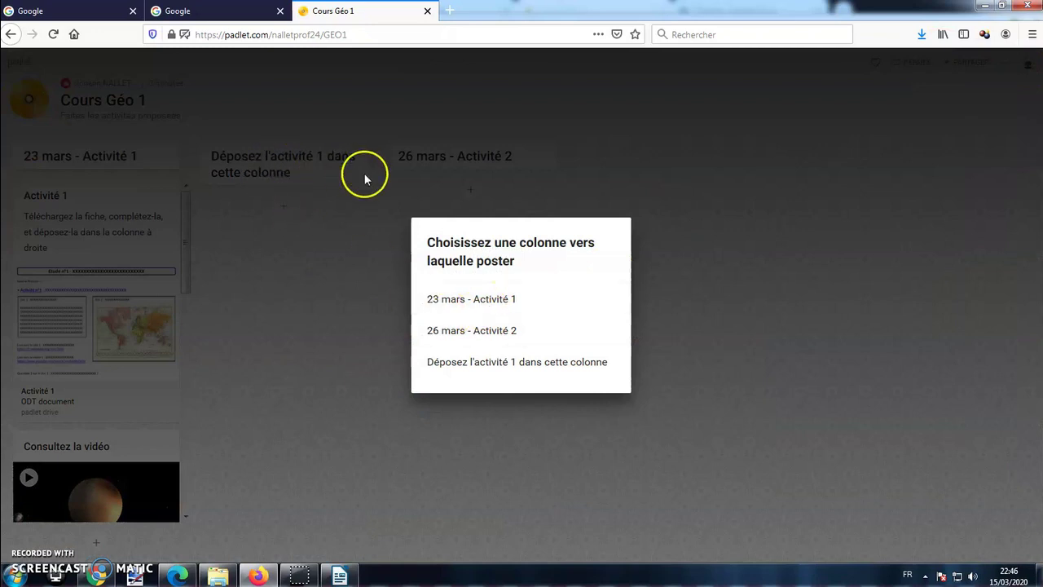
{"action": "left_click", "coordinate": [563, 364]}
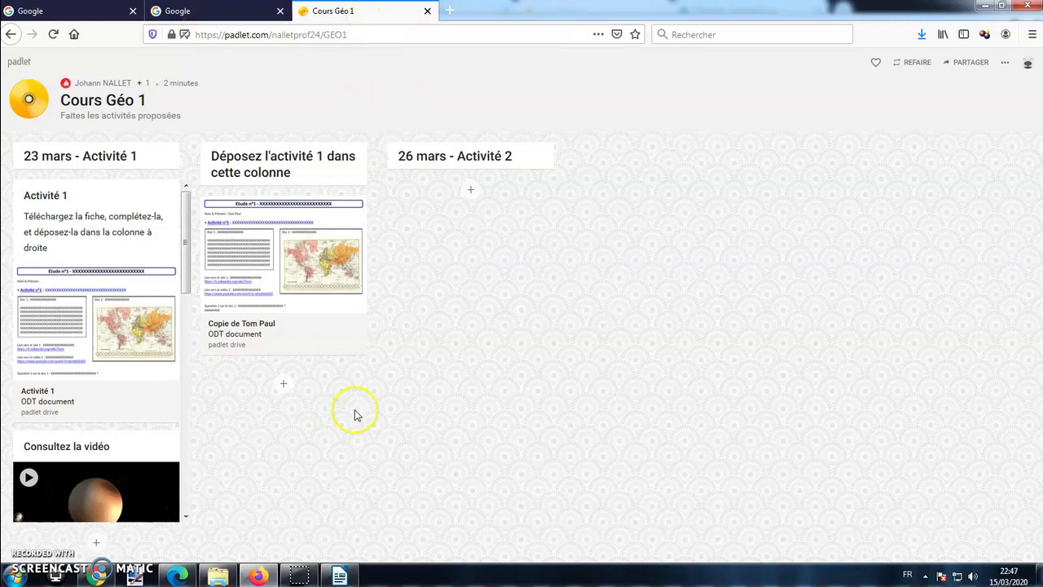
- Delete the student's submitted copy from the "Déposez l'activité 1 dans cette colonne" column
{"action": "left_click", "coordinate": [338, 205]}
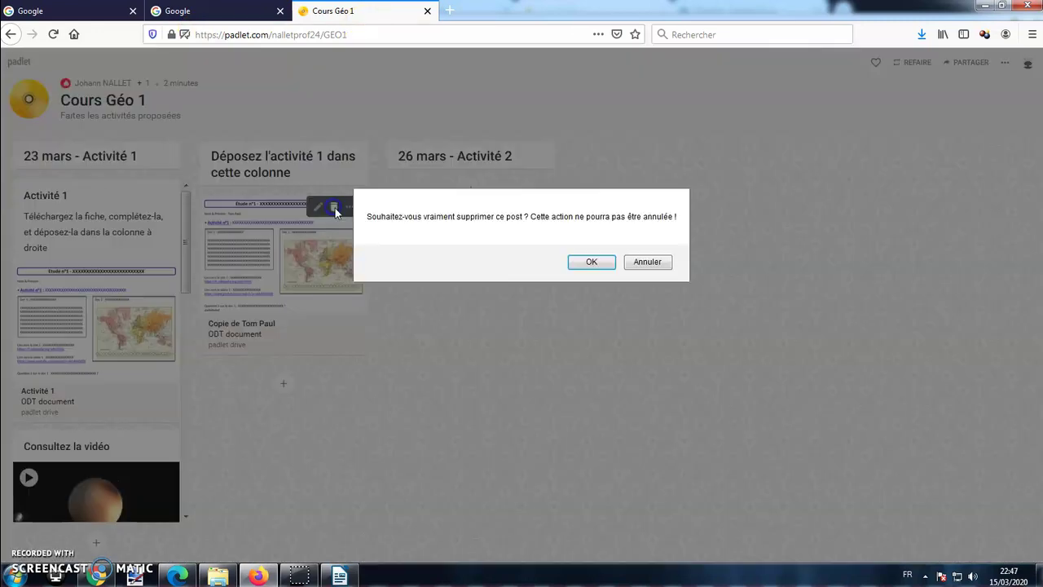
{"action": "left_click", "coordinate": [599, 263]}
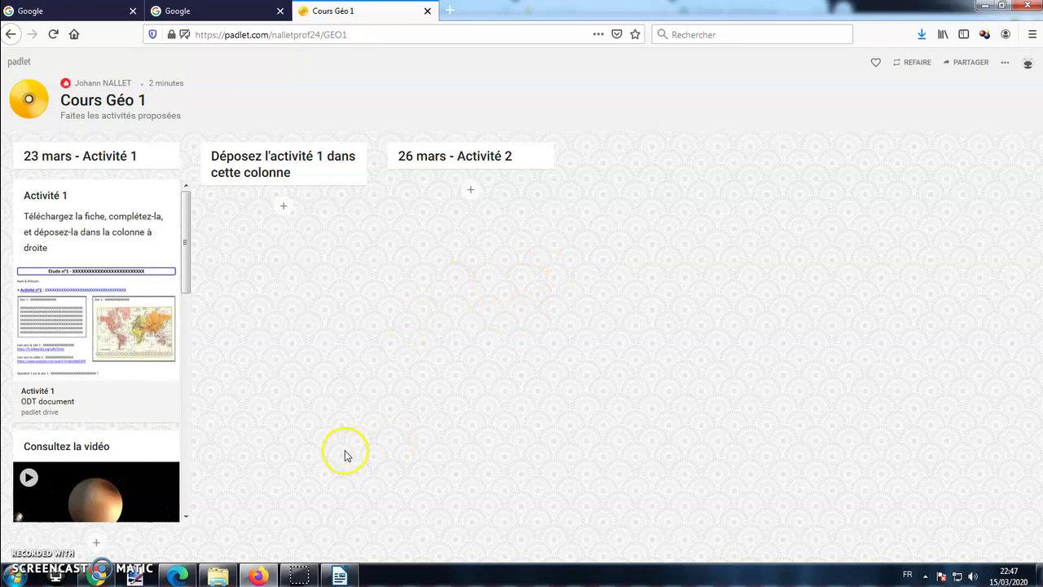
- Switch to the teacher's padlet in Chrome and enable Require Approval under Content Filtering, saving and closing the settings
{"action": "left_click", "coordinate": [96, 575]}
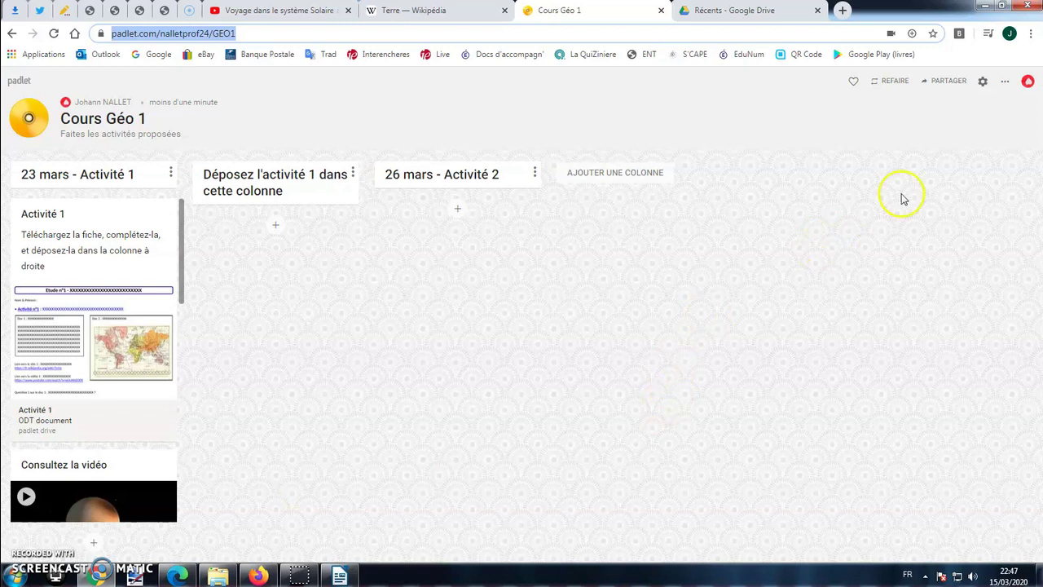
{"action": "left_click", "coordinate": [983, 81]}
{"action": "scroll", "coordinate": [926, 222], "scroll_direction": "down", "scroll_amount": 2}
{"action": "scroll", "coordinate": [928, 244], "scroll_direction": "down", "scroll_amount": 3}
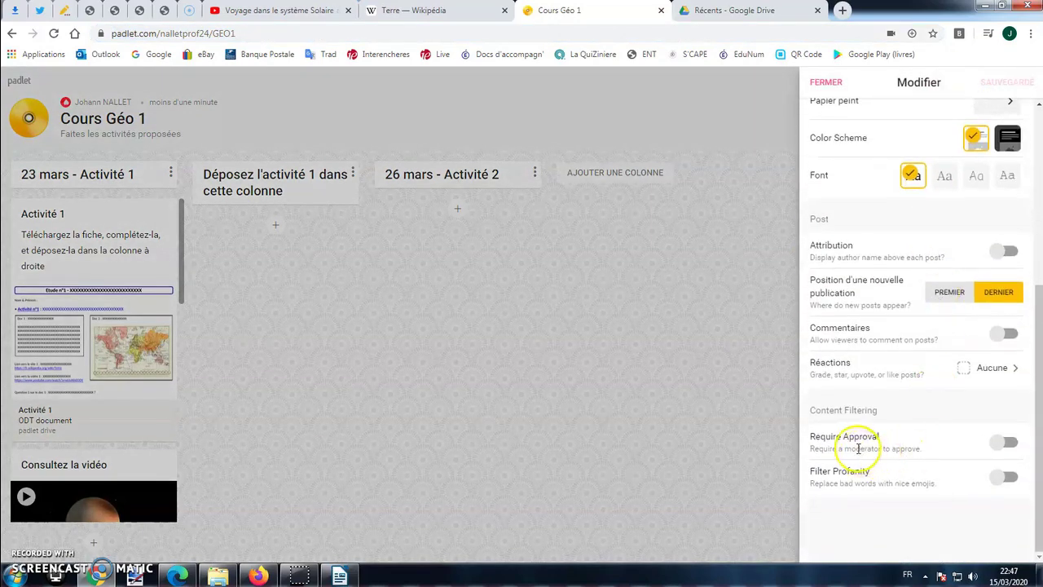
{"action": "left_click_drag", "start_coordinate": [807, 438], "coordinate": [897, 438]}
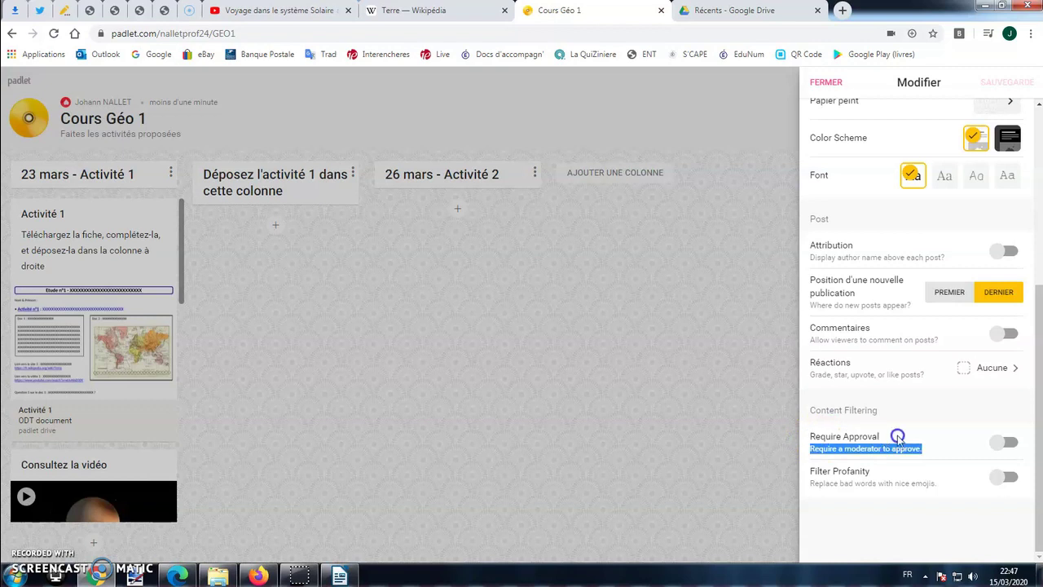
{"action": "left_click", "coordinate": [961, 454]}
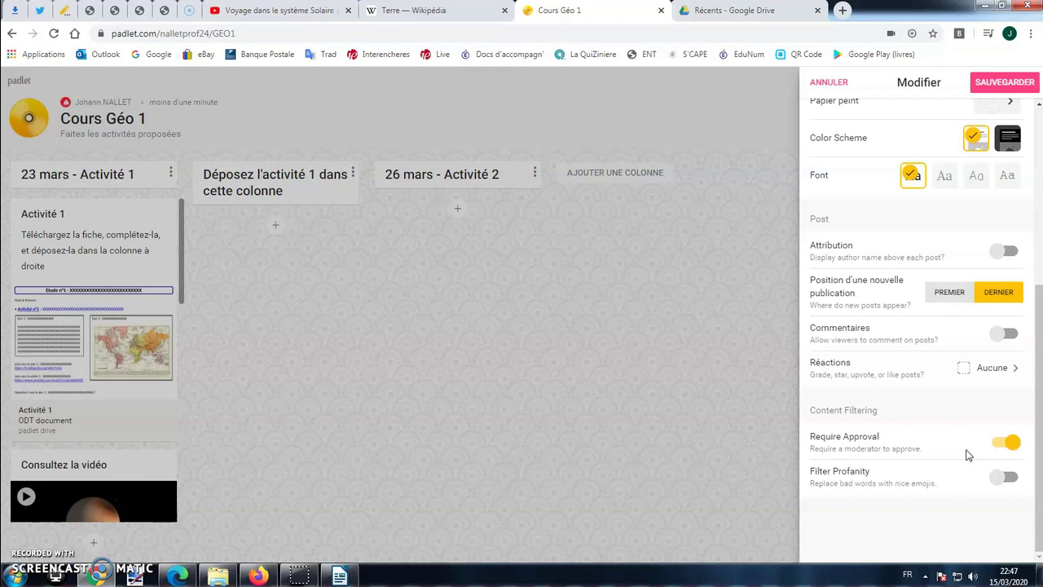
{"action": "left_click", "coordinate": [995, 96]}
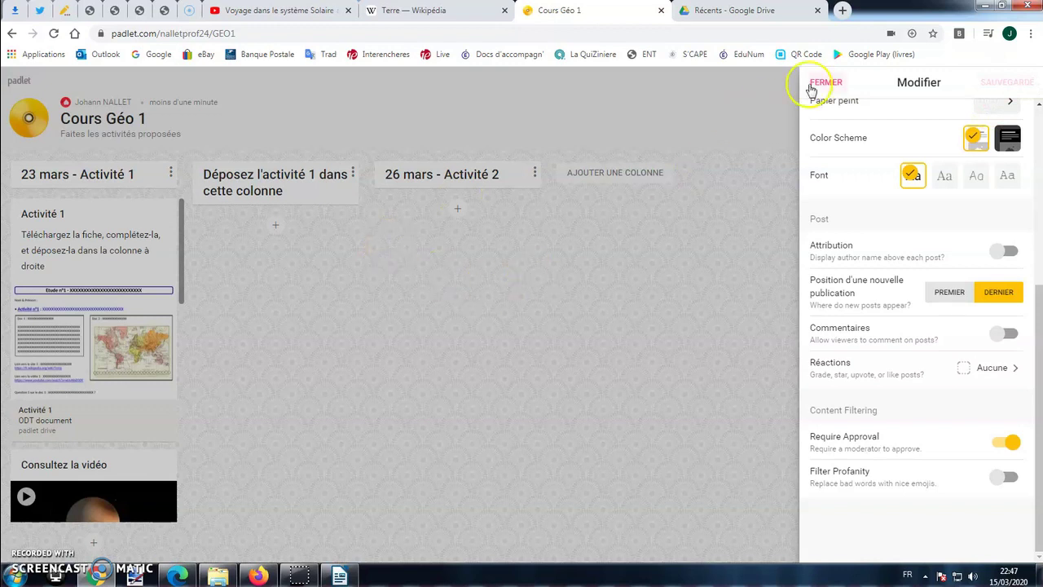
{"action": "left_click", "coordinate": [824, 82]}
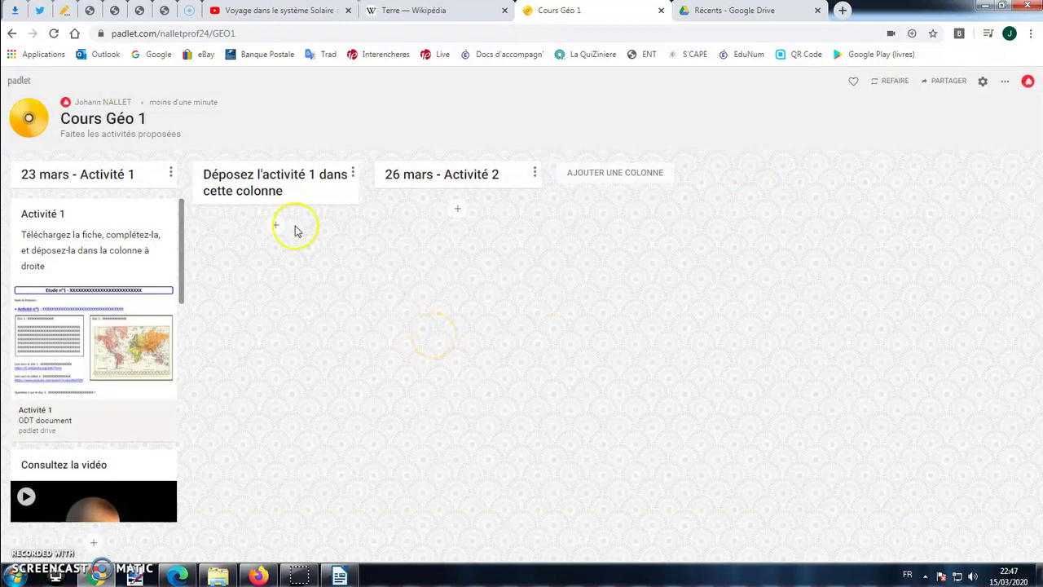
- Copy the padlet's address from Chrome and load it in Firefox to refresh the student's view
{"action": "left_click", "coordinate": [214, 33]}
{"action": "right_click", "coordinate": [220, 36]}
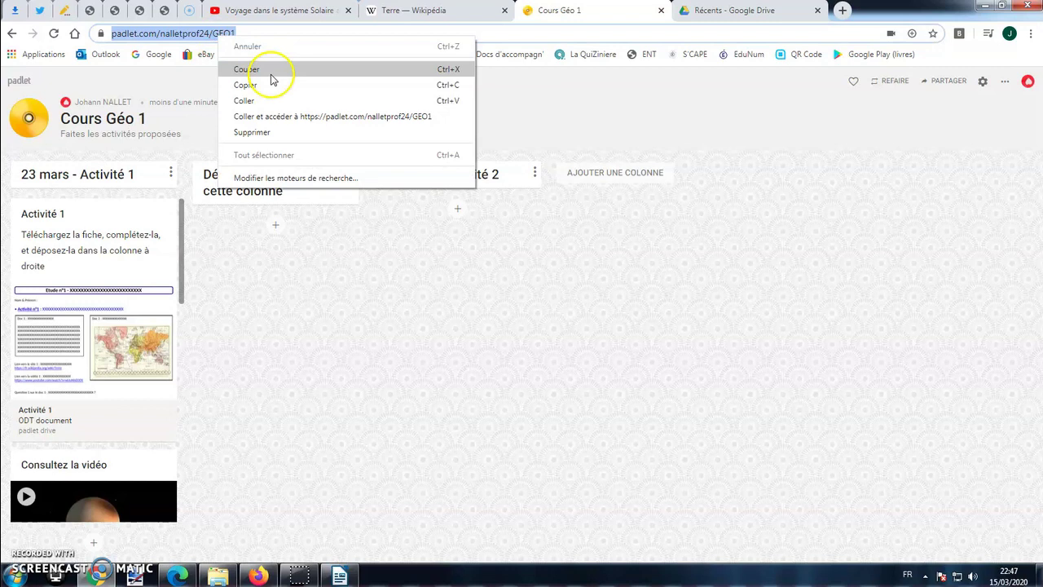
{"action": "left_click", "coordinate": [269, 84]}
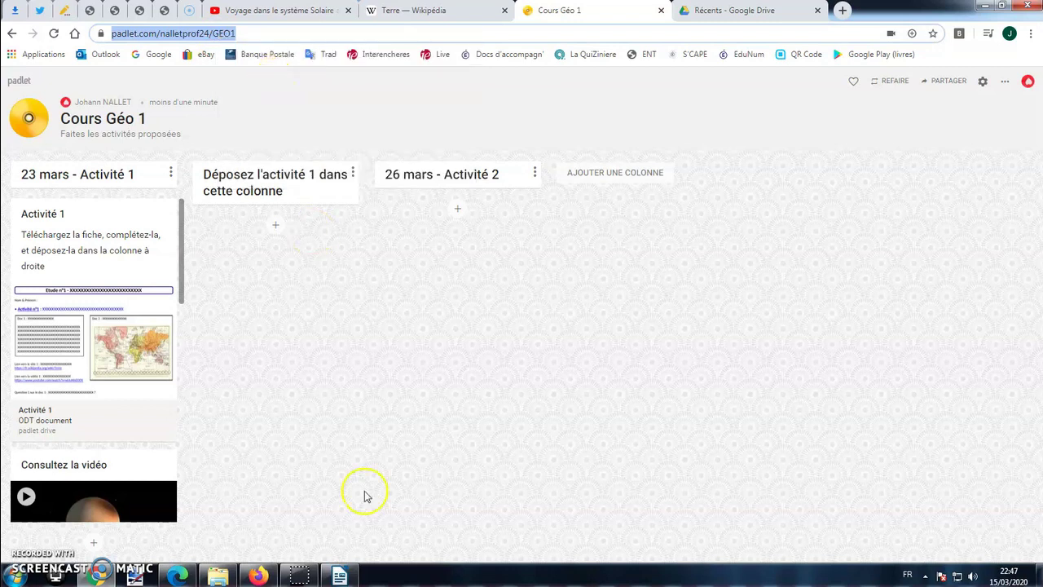
{"action": "left_click", "coordinate": [257, 576]}
{"action": "left_click", "coordinate": [317, 35]}
{"action": "right_click", "coordinate": [319, 35]}
{"action": "left_click", "coordinate": [320, 33]}
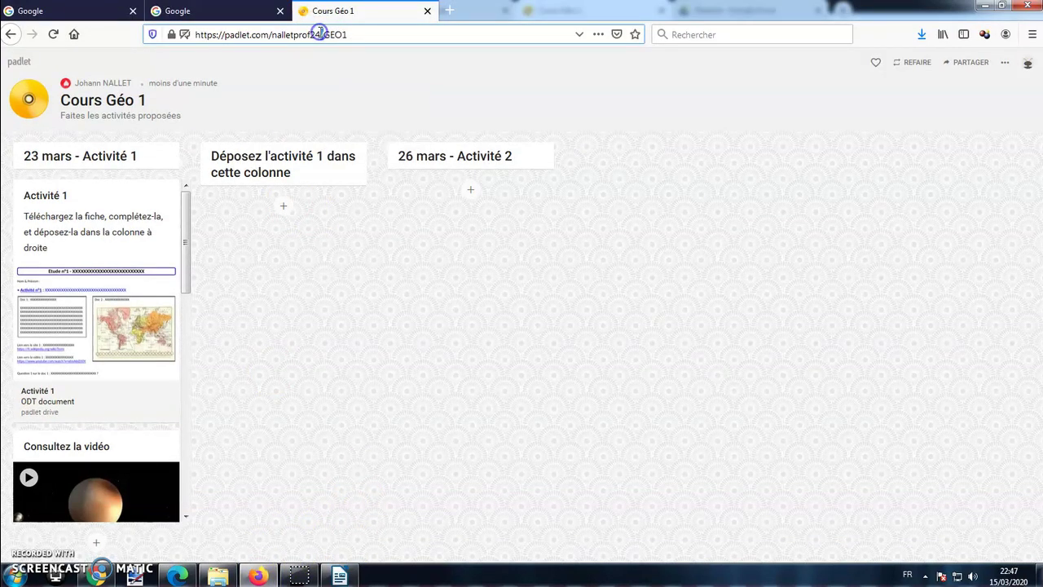
{"action": "left_click", "coordinate": [322, 32]}
{"action": "key", "text": "ctrl+c"}
{"action": "right_click", "coordinate": [316, 34]}
{"action": "left_click", "coordinate": [351, 89]}
{"action": "key", "text": "Return"}
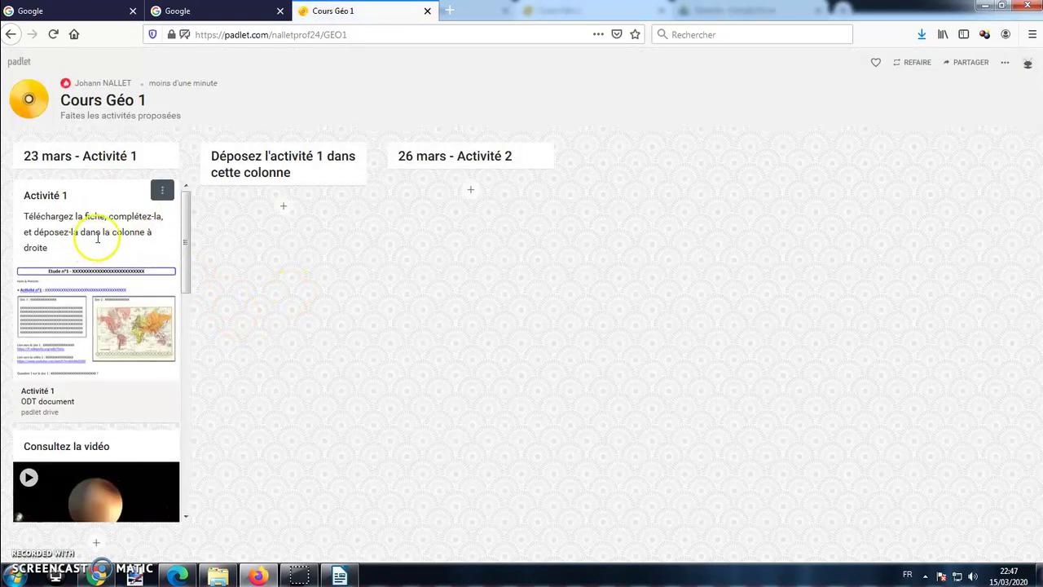
- Post the student's saved copy from the Images folder to the column "Déposez l'activité 1 dans cette colonne"
{"action": "left_click", "coordinate": [218, 576]}
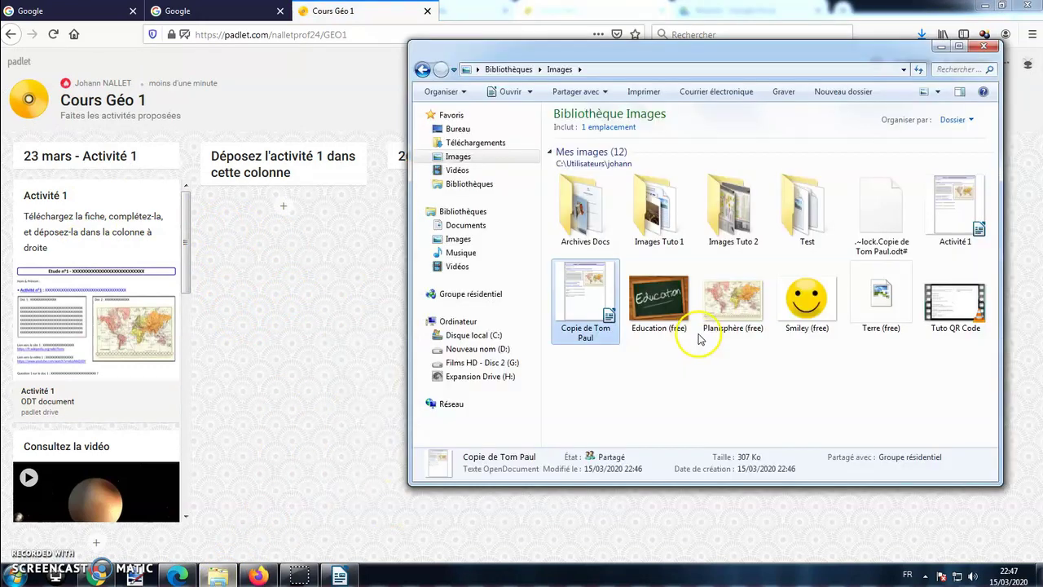
{"action": "left_click", "coordinate": [809, 366]}
{"action": "left_click_drag", "start_coordinate": [603, 308], "coordinate": [326, 277]}
{"action": "left_click", "coordinate": [937, 46]}
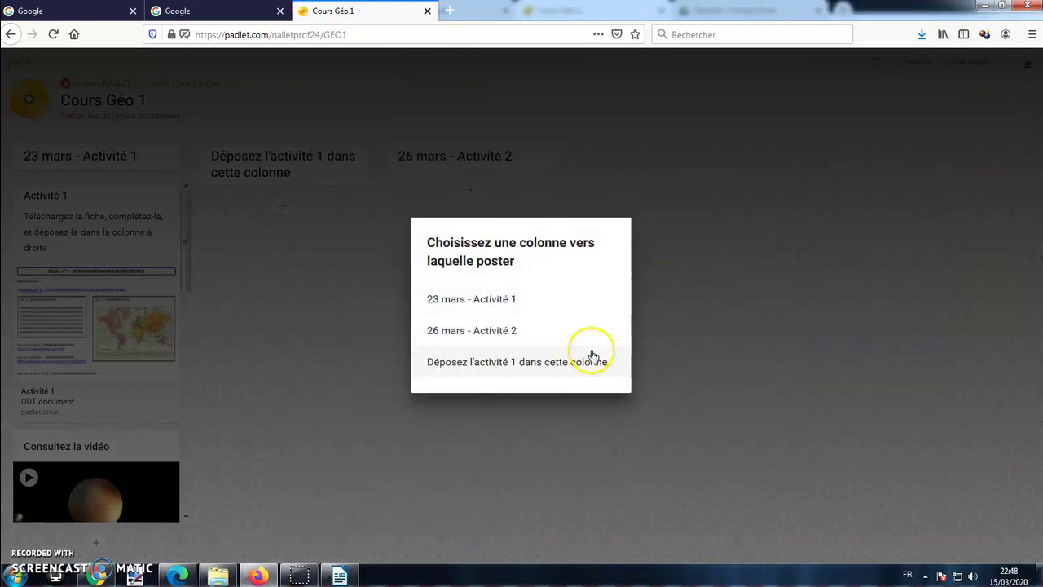
{"action": "left_click", "coordinate": [472, 361]}
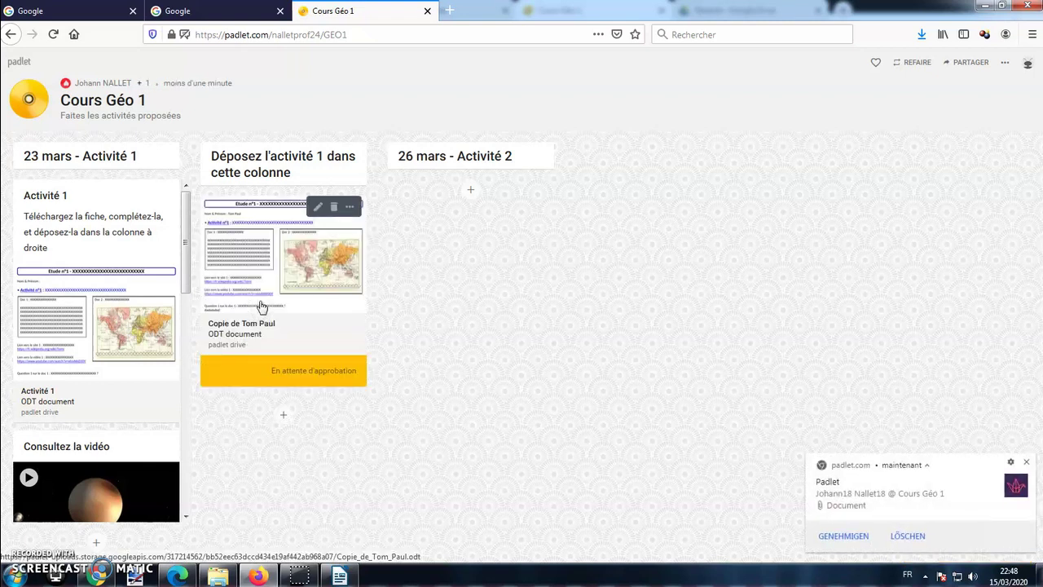
- Dismiss the Padlet notification and edit the submitted post to give it the student's name as title
{"action": "left_click", "coordinate": [1025, 461]}
{"action": "mouse_move", "coordinate": [318, 333]}
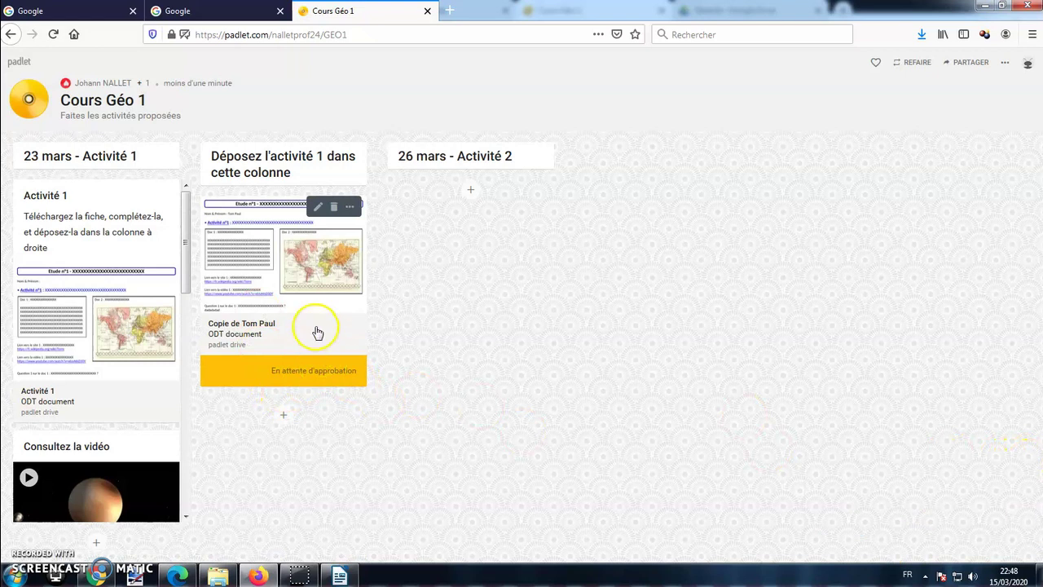
{"action": "left_click", "coordinate": [319, 208]}
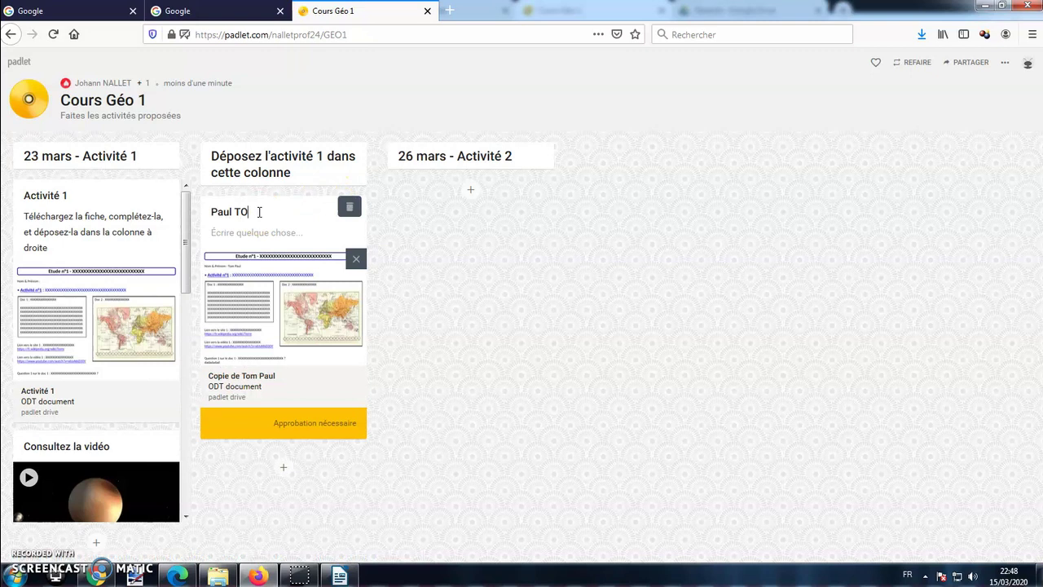
{"action": "left_click", "coordinate": [356, 258]}
{"action": "left_click", "coordinate": [449, 282]}
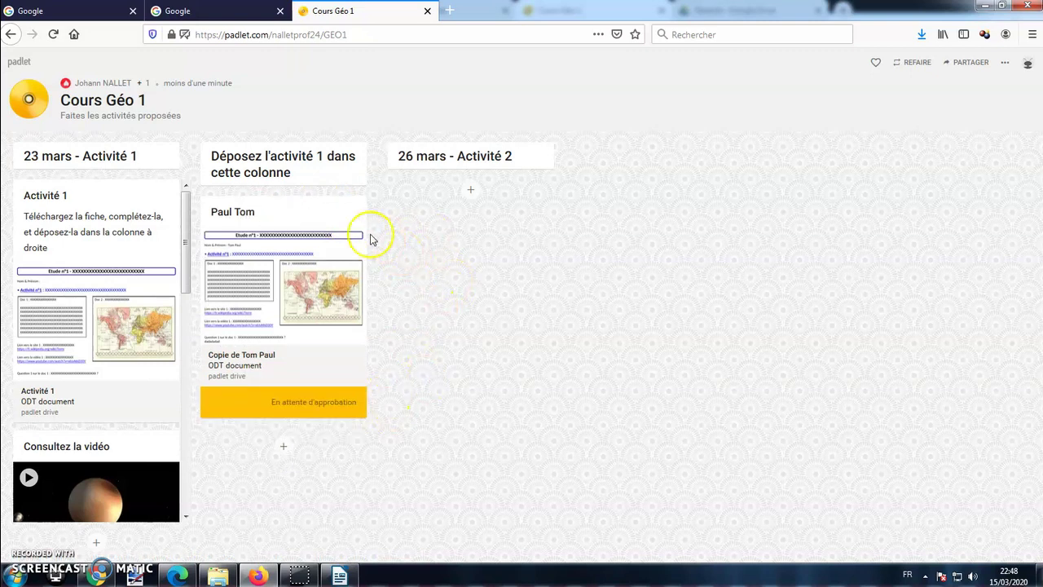
{"action": "mouse_move", "coordinate": [343, 211]}
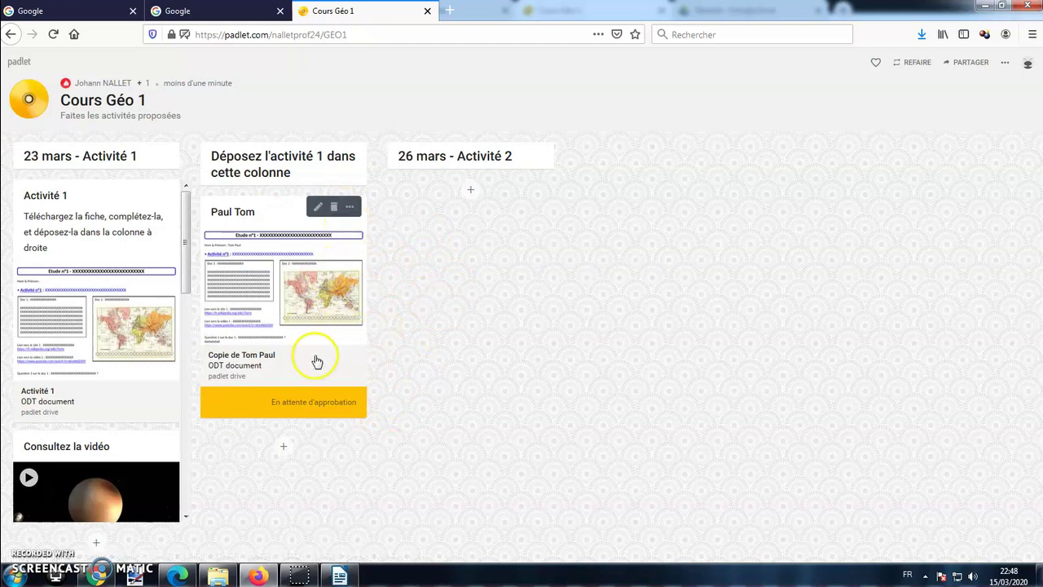
- Copy the padlet's address from Chrome and load it in Edge to act as a second student
{"action": "left_click", "coordinate": [98, 574]}
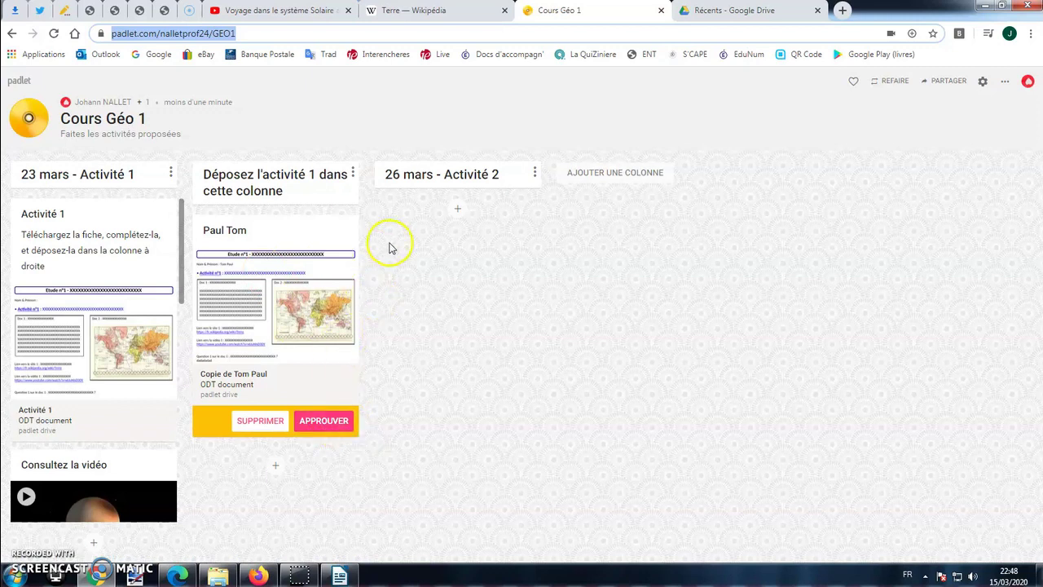
{"action": "right_click", "coordinate": [214, 34]}
{"action": "left_click", "coordinate": [233, 85]}
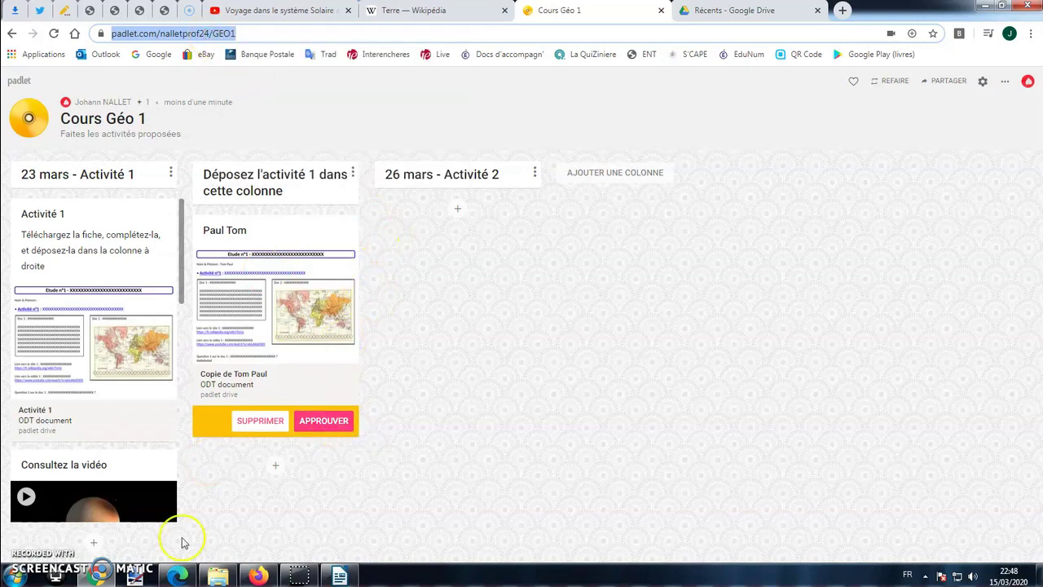
{"action": "left_click", "coordinate": [177, 575]}
{"action": "left_click", "coordinate": [200, 38]}
{"action": "right_click", "coordinate": [201, 38]}
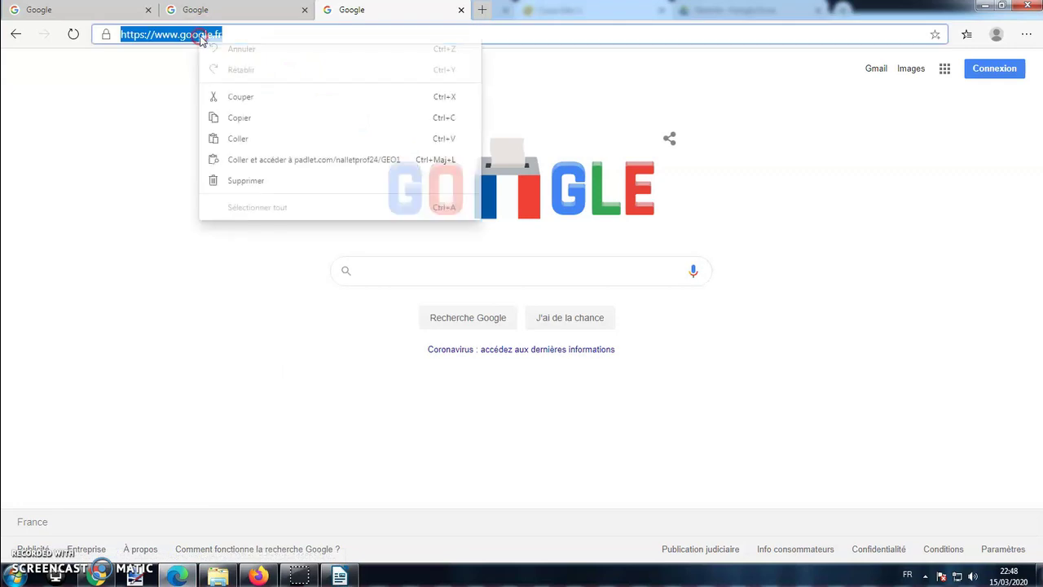
{"action": "left_click", "coordinate": [237, 139]}
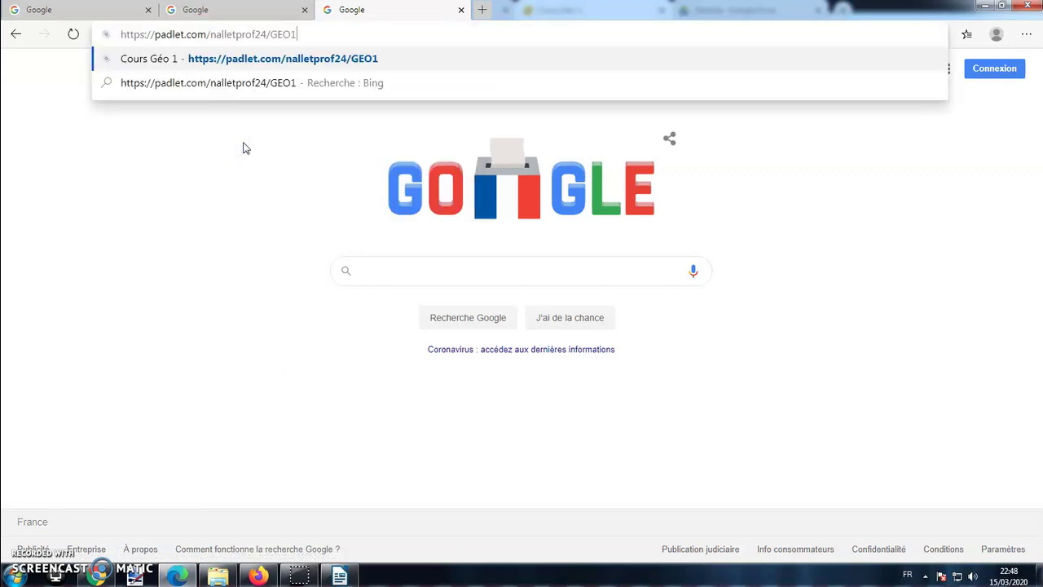
{"action": "key", "text": "Return"}
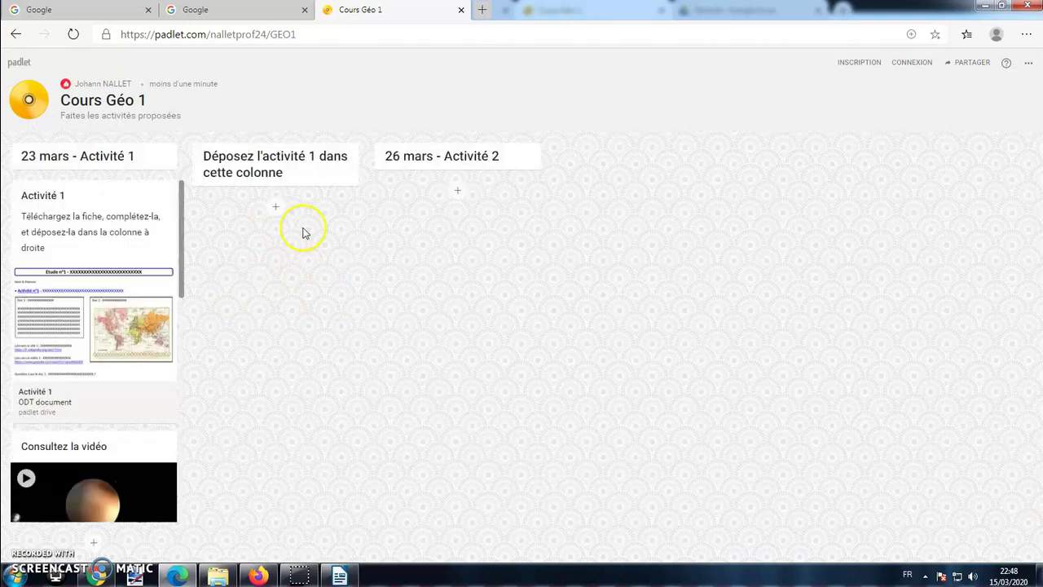
- Duplicate the student's saved copy in the Images folder and rename the duplicate "Copie de" followed by a second student's first name
{"action": "left_click", "coordinate": [98, 575]}
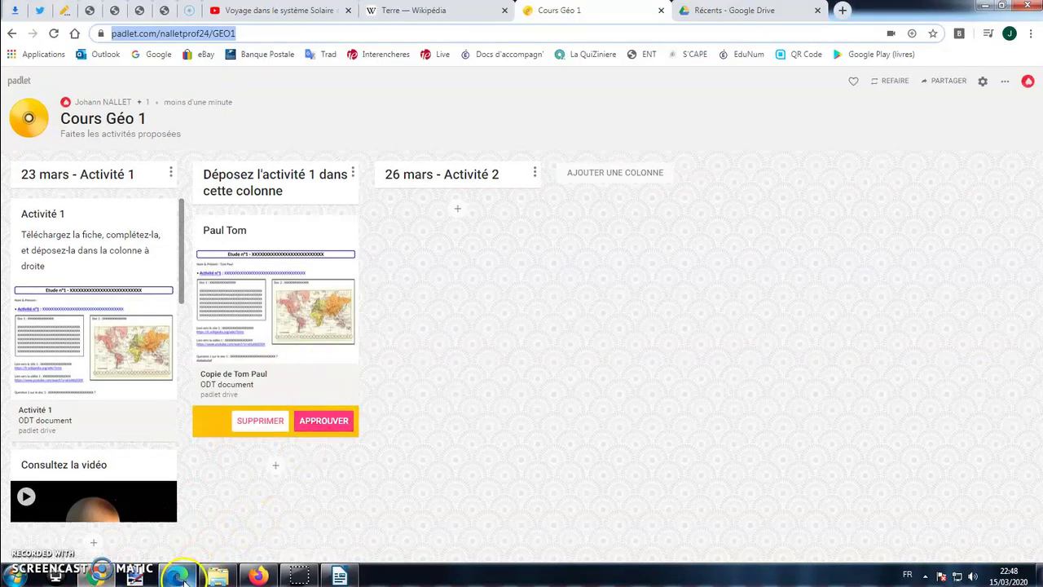
{"action": "mouse_move", "coordinate": [218, 577]}
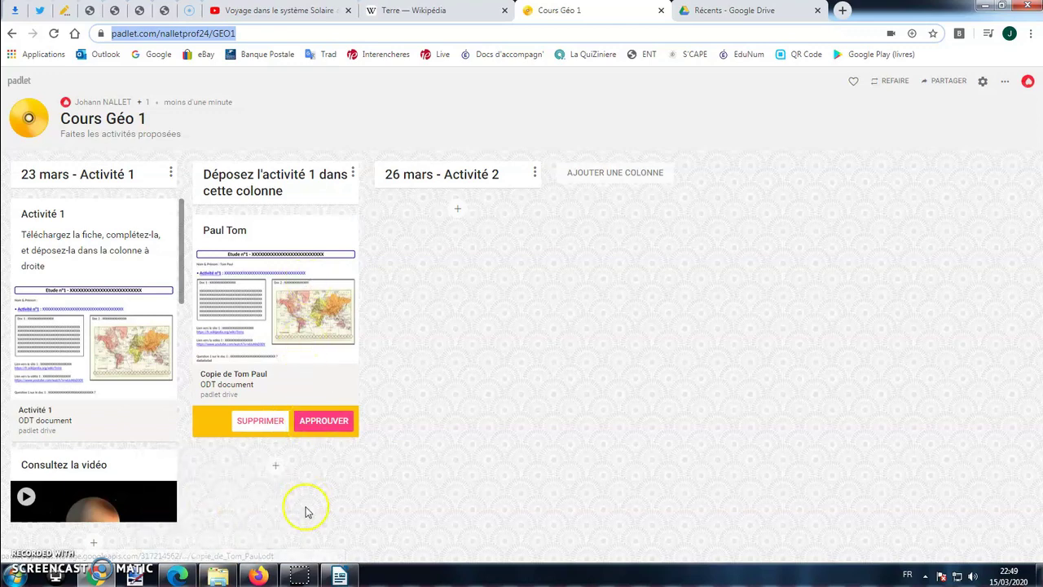
{"action": "left_click", "coordinate": [218, 576]}
{"action": "left_click", "coordinate": [593, 325]}
{"action": "right_click", "coordinate": [626, 338]}
{"action": "left_click", "coordinate": [609, 214]}
{"action": "right_click", "coordinate": [667, 388]}
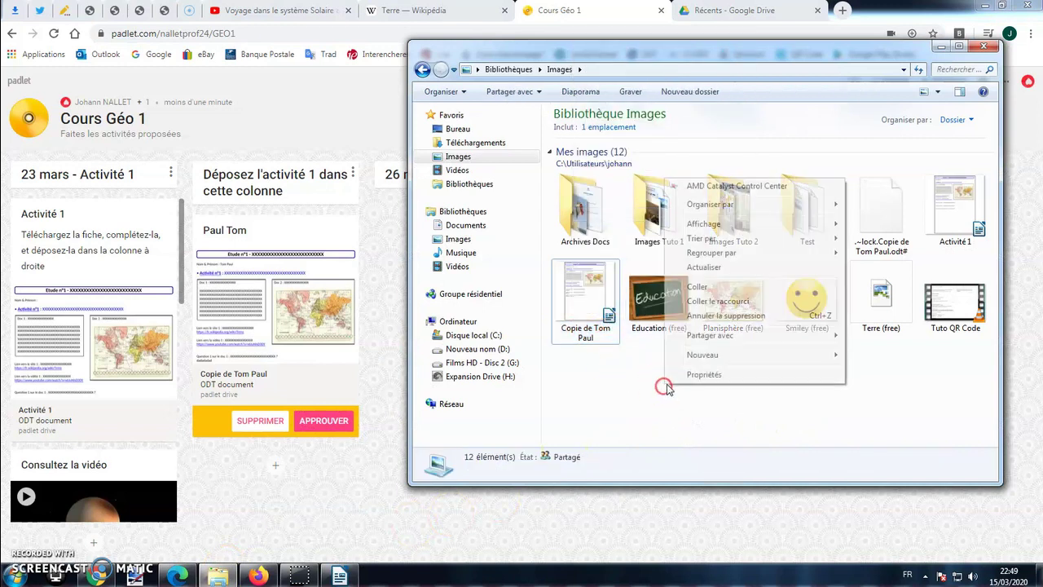
{"action": "left_click", "coordinate": [697, 286]}
{"action": "left_click", "coordinate": [610, 341]}
{"action": "type", "text": "Copie"}
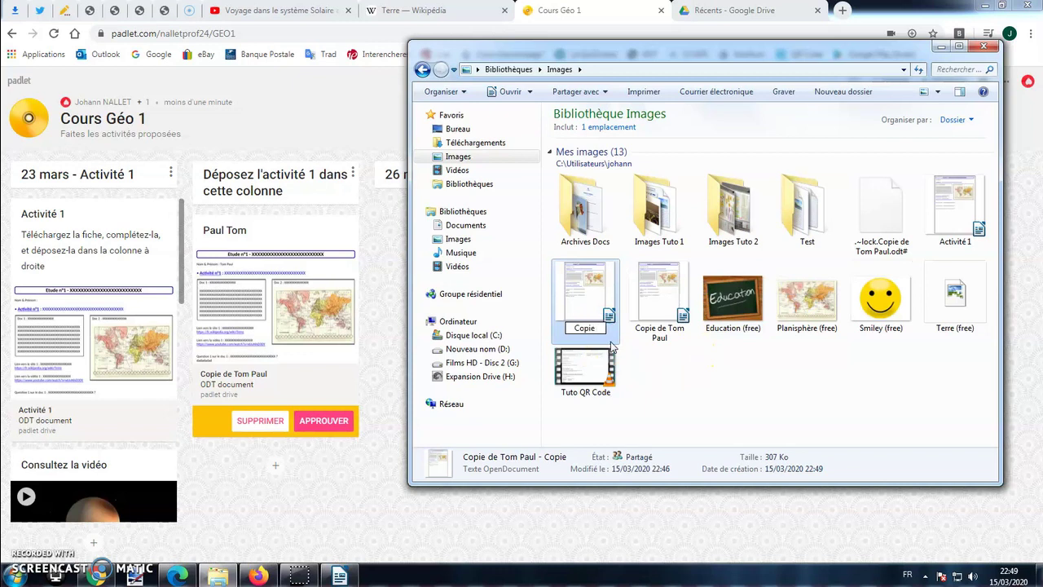
{"action": "type", "text": " de Gilles"}
{"action": "left_click", "coordinate": [697, 387]}
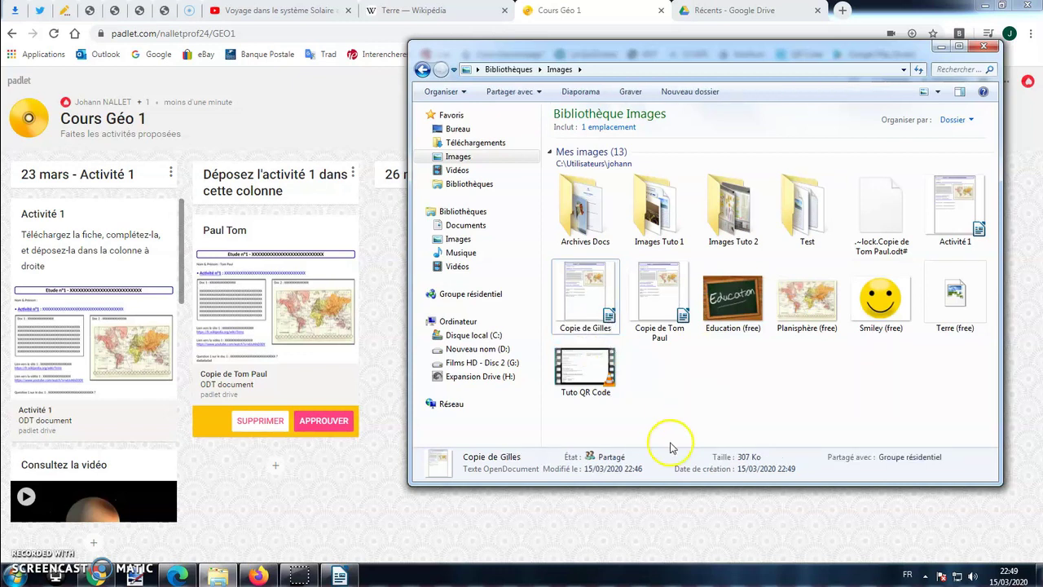
- In Edge, post the second student's copy from the Images folder to the padlet's column "Déposez l'activité 1 dans cette colonne"
{"action": "left_click", "coordinate": [254, 562]}
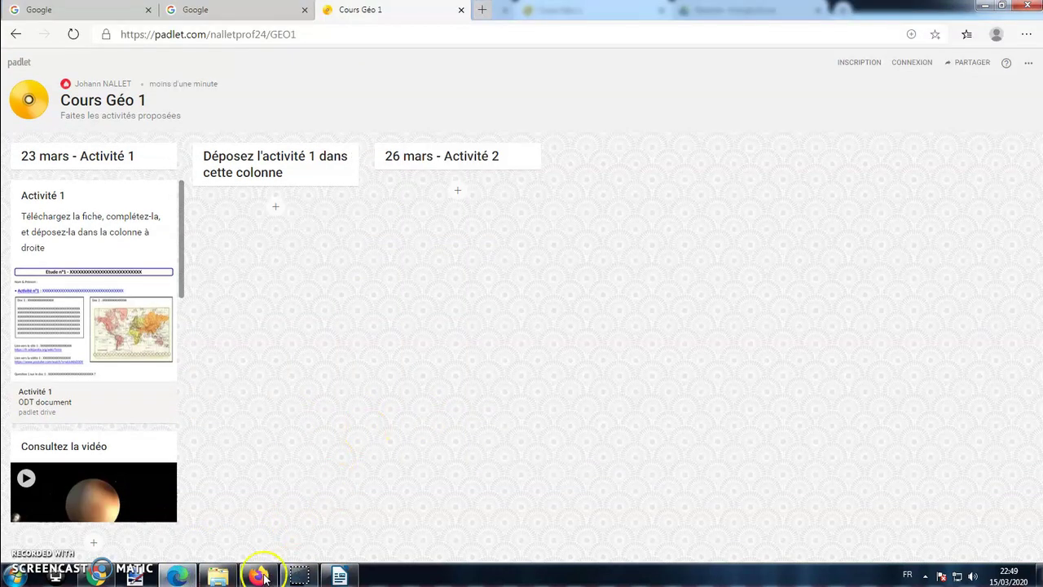
{"action": "left_click", "coordinate": [218, 572]}
{"action": "left_click_drag", "start_coordinate": [585, 295], "coordinate": [390, 271]}
{"action": "left_click", "coordinate": [535, 367]}
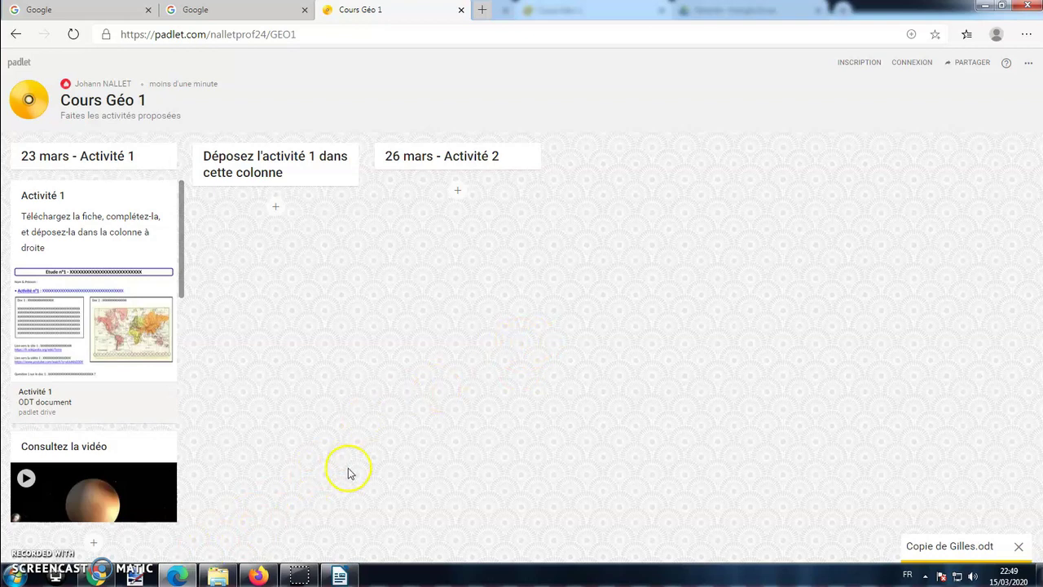
- Switch to the teacher's padlet in Chrome and approve both pending student submissions
{"action": "key", "text": "alt+Tab"}
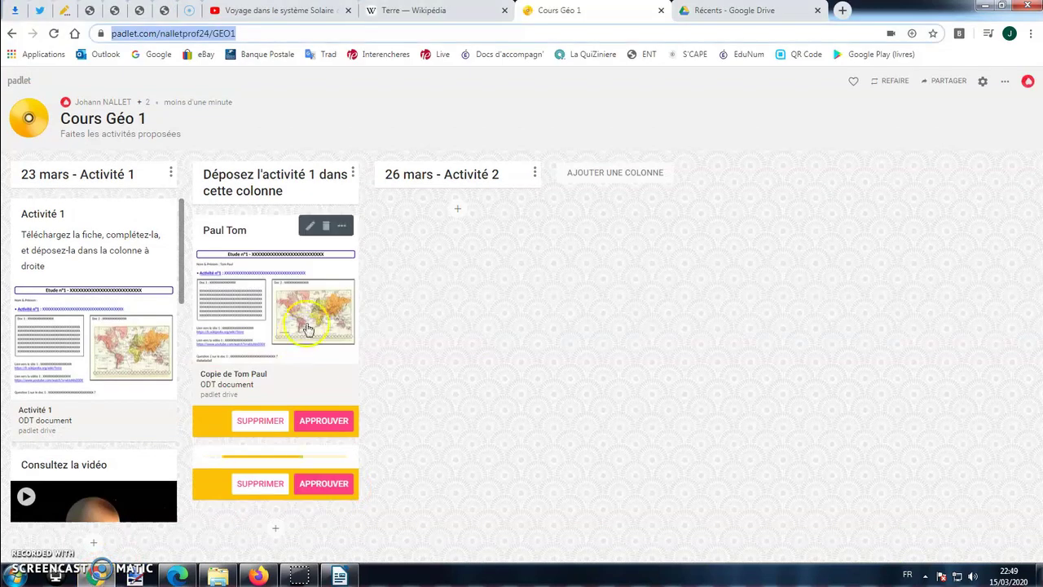
{"action": "scroll", "coordinate": [298, 346], "scroll_direction": "down", "scroll_amount": 2}
{"action": "scroll", "coordinate": [339, 440], "scroll_direction": "up", "scroll_amount": 3}
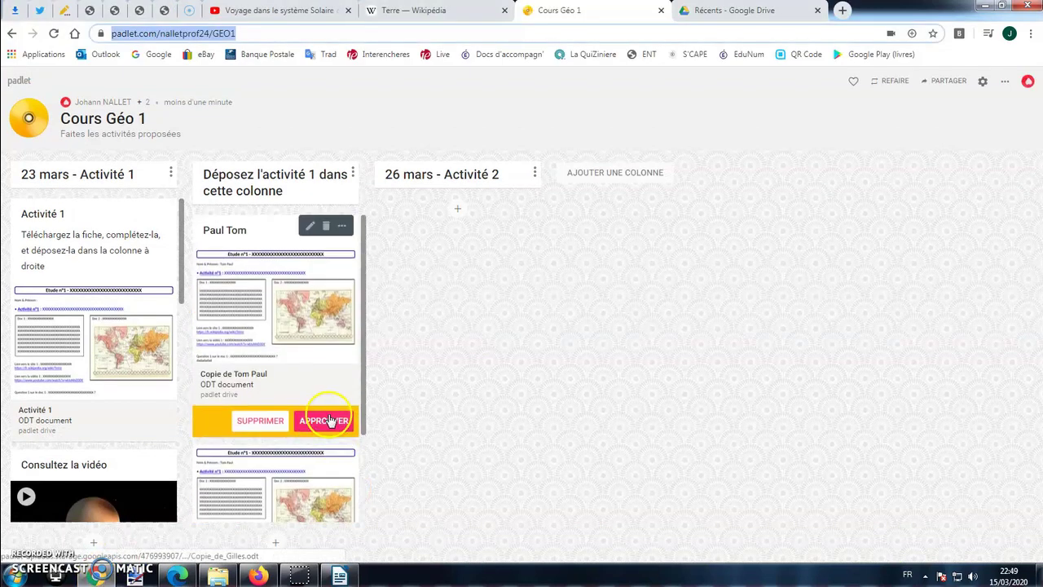
{"action": "scroll", "coordinate": [329, 420], "scroll_direction": "down", "scroll_amount": 1}
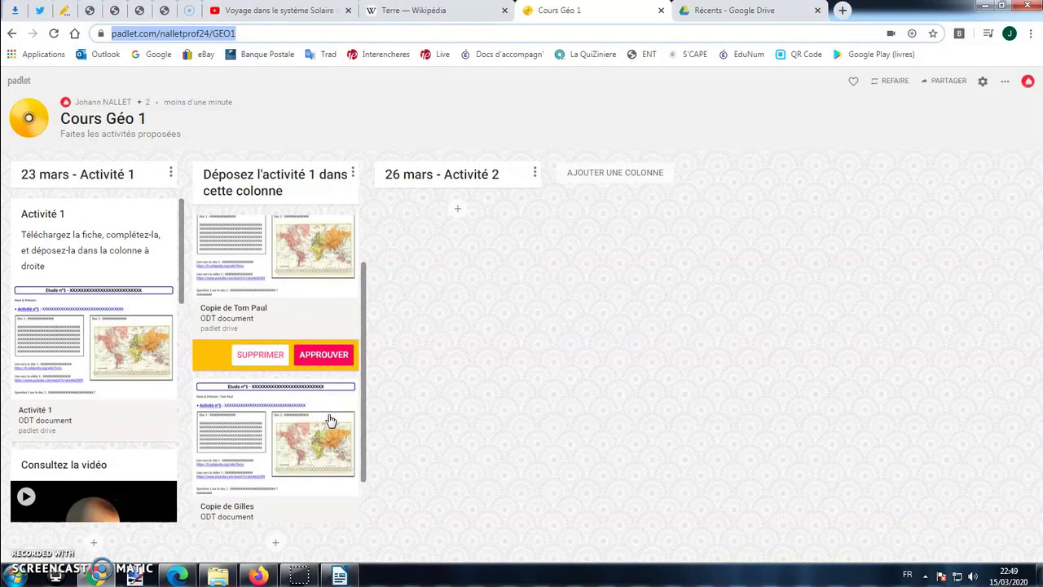
{"action": "scroll", "coordinate": [330, 420], "scroll_direction": "down", "scroll_amount": 1}
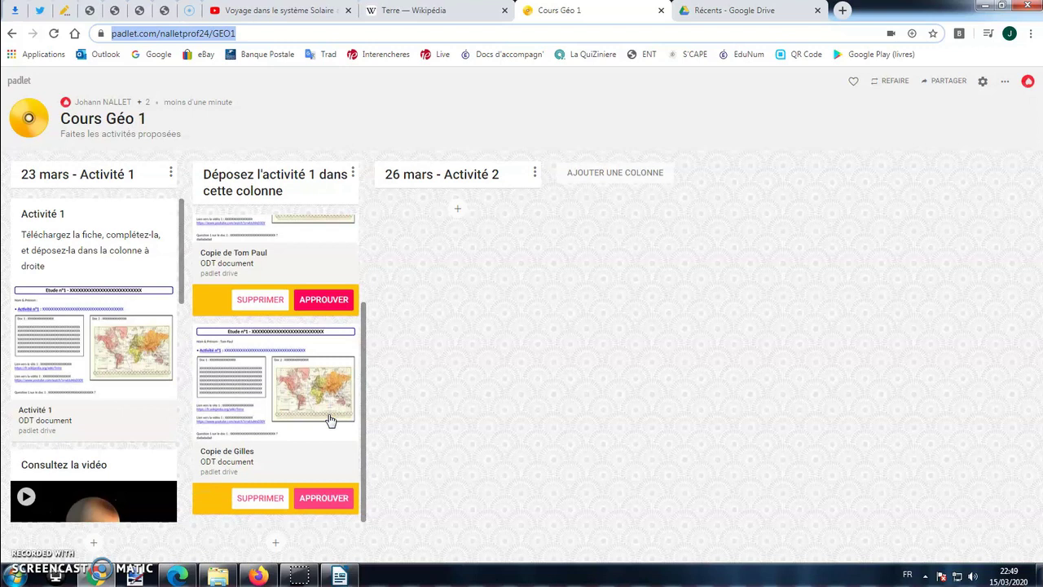
{"action": "left_click", "coordinate": [323, 300]}
{"action": "left_click", "coordinate": [330, 500]}
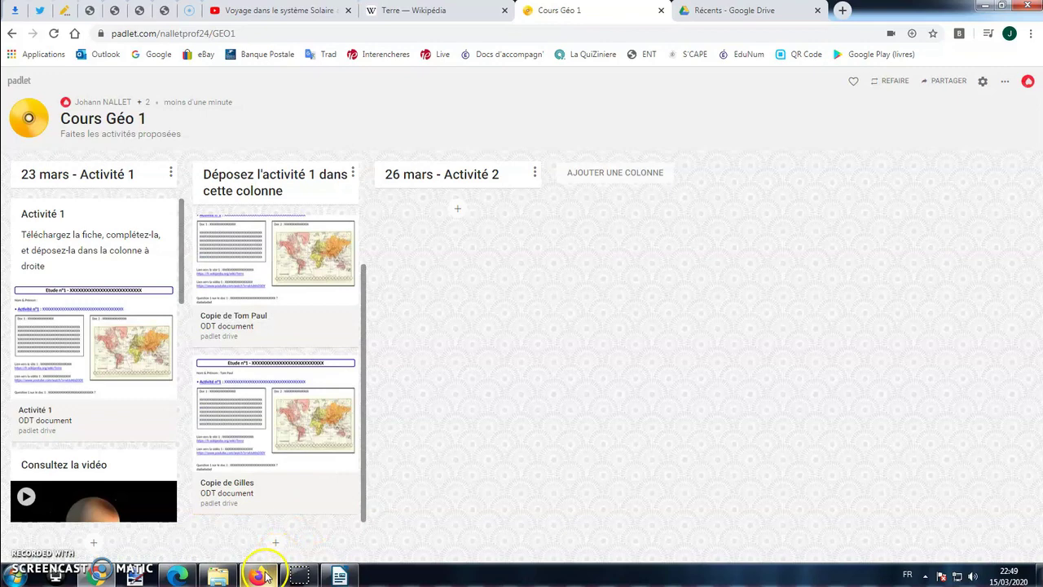
- Open the first student's submitted document in the preview, then return to the padlet
{"action": "left_click", "coordinate": [305, 352]}
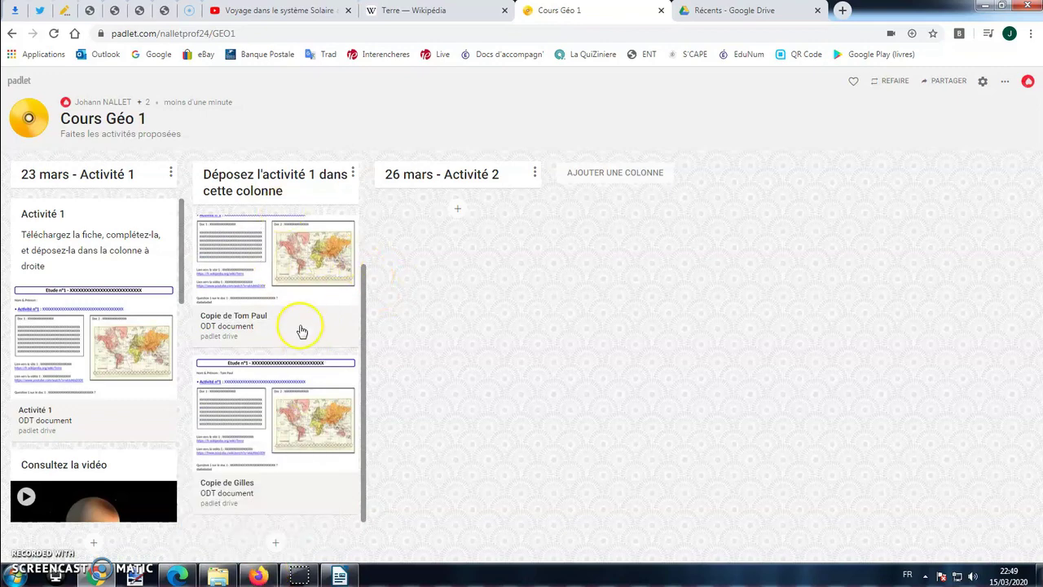
{"action": "scroll", "coordinate": [298, 329], "scroll_direction": "up", "scroll_amount": 1}
{"action": "left_click", "coordinate": [296, 315]}
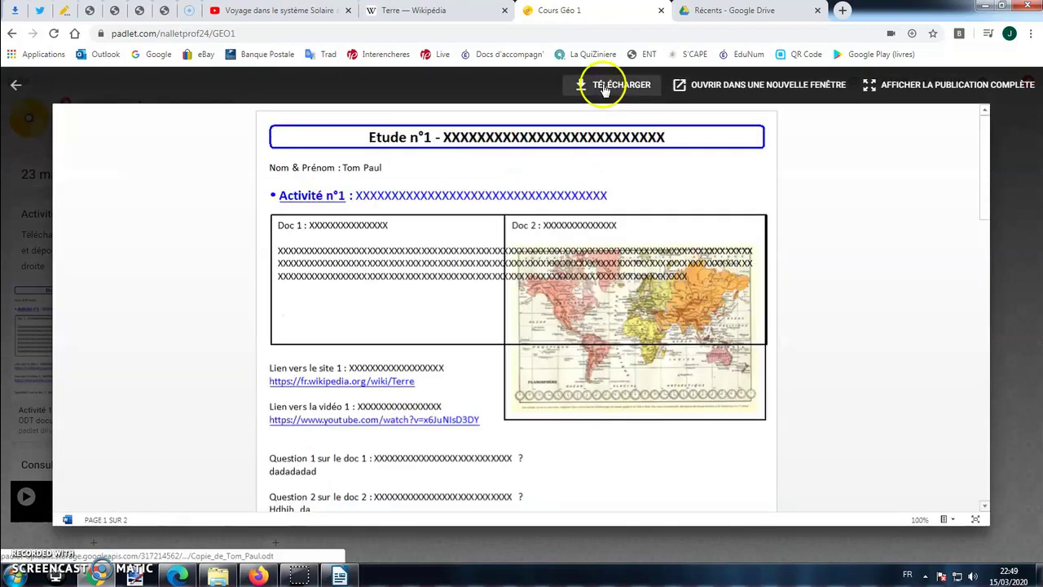
{"action": "left_click", "coordinate": [19, 84]}
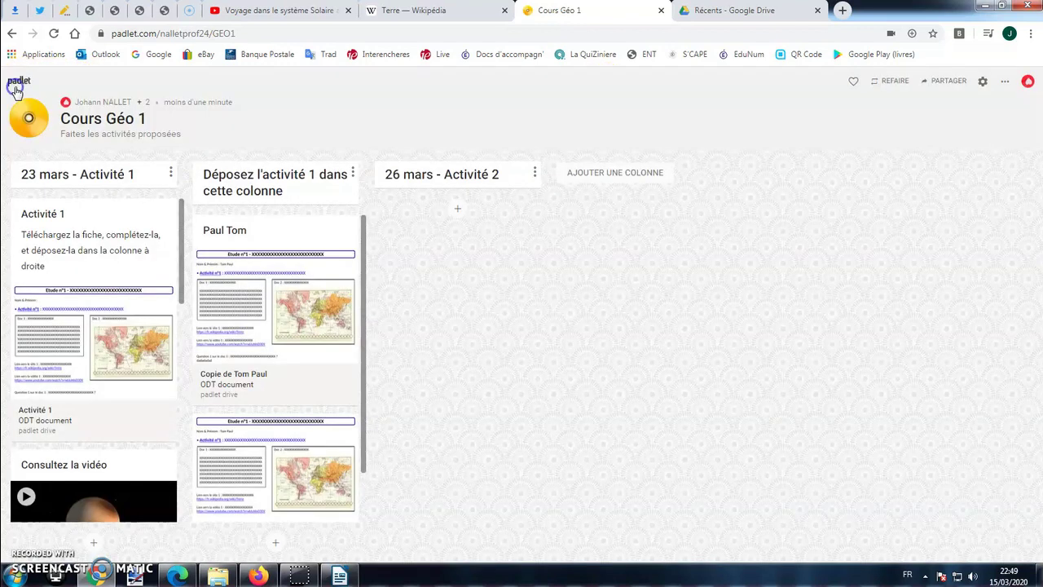
- Add a column named "Corrigé" and move it ahead of the column "26 mars - Activité 2"
{"action": "left_click", "coordinate": [577, 172]}
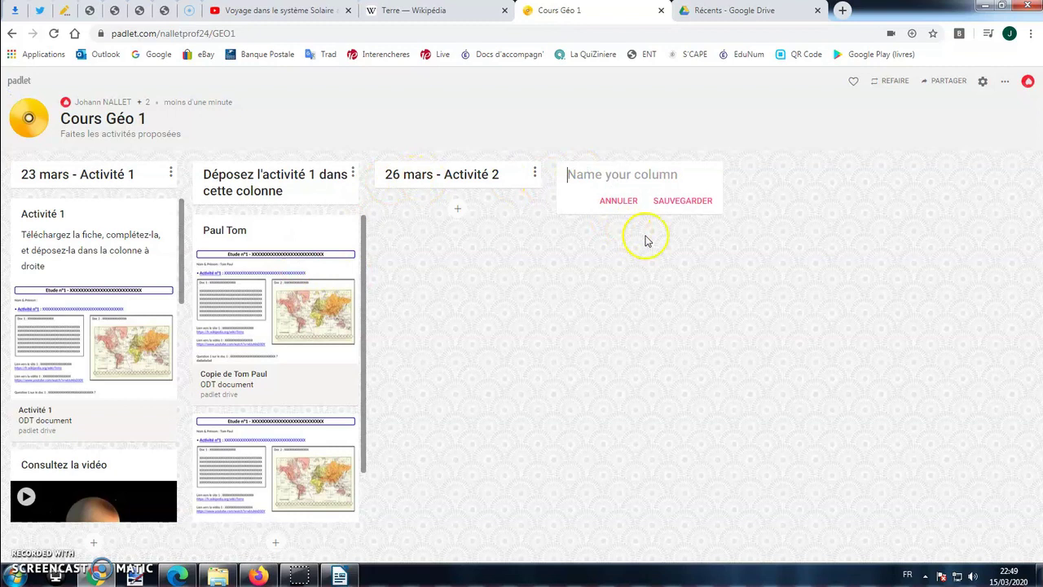
{"action": "left_click", "coordinate": [683, 200]}
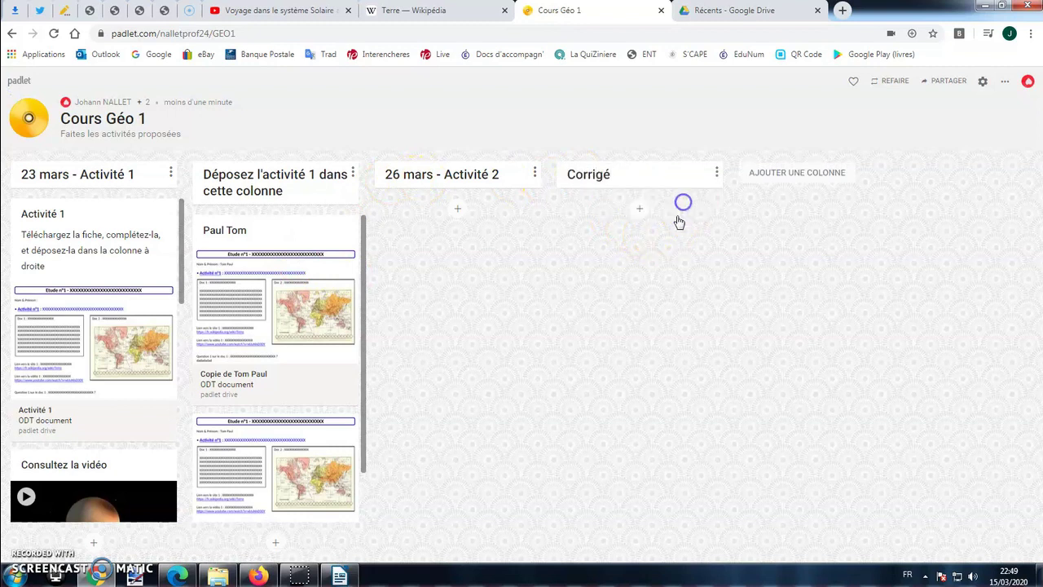
{"action": "left_click_drag", "start_coordinate": [680, 175], "coordinate": [443, 174]}
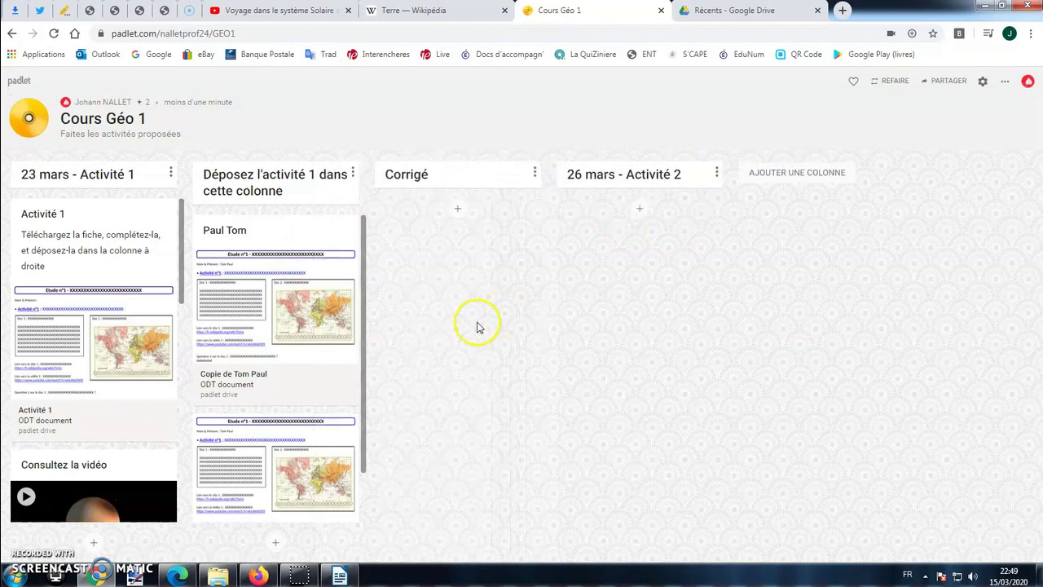
{"action": "left_click", "coordinate": [216, 576]}
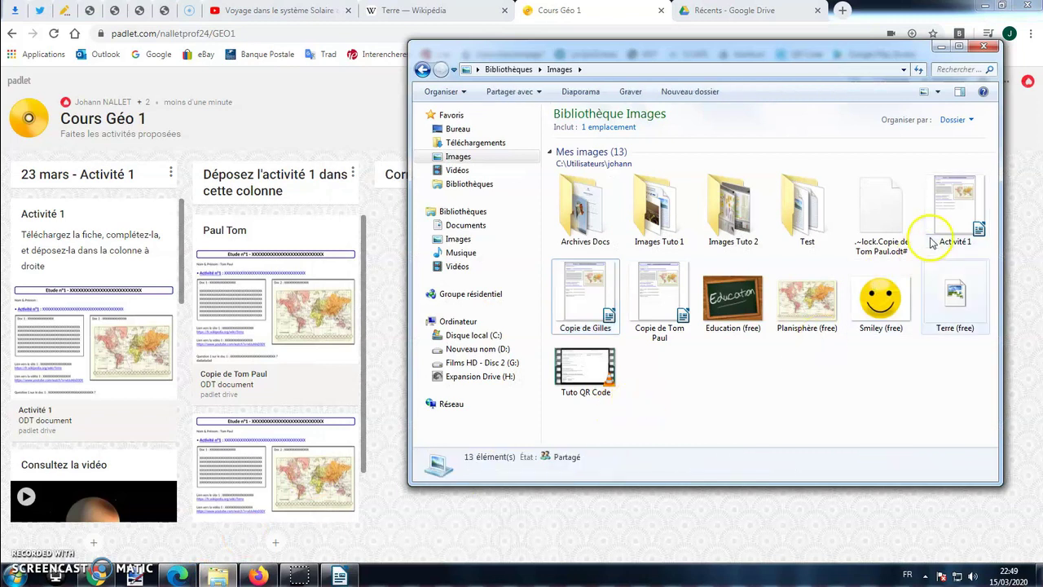
{"action": "left_click_drag", "start_coordinate": [694, 51], "coordinate": [765, 62]}
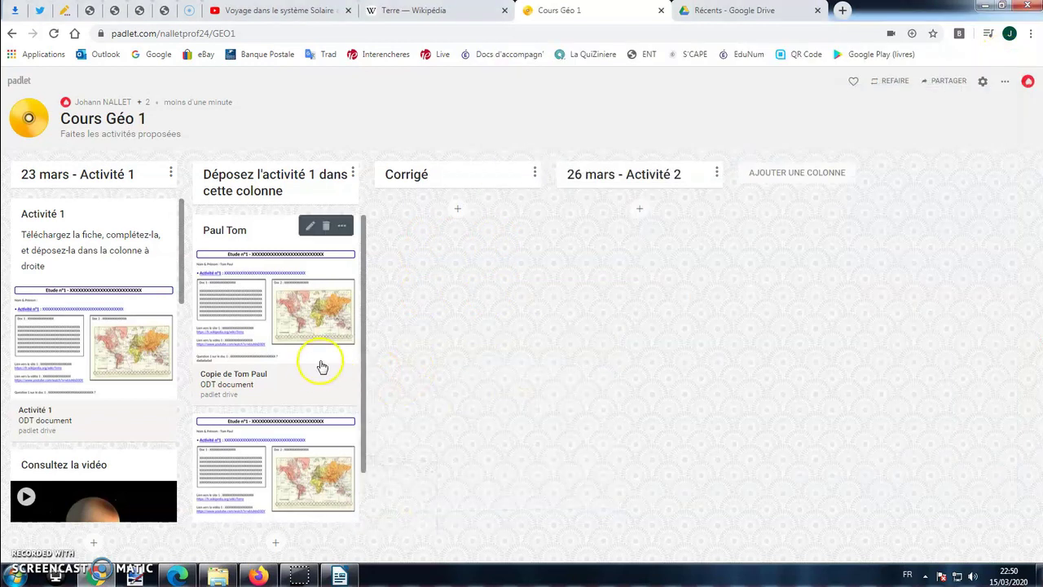
- Reload the students' padlet pages in Firefox and Edge and examine the submission column and the new "Corrigé" column
{"action": "left_click", "coordinate": [258, 575]}
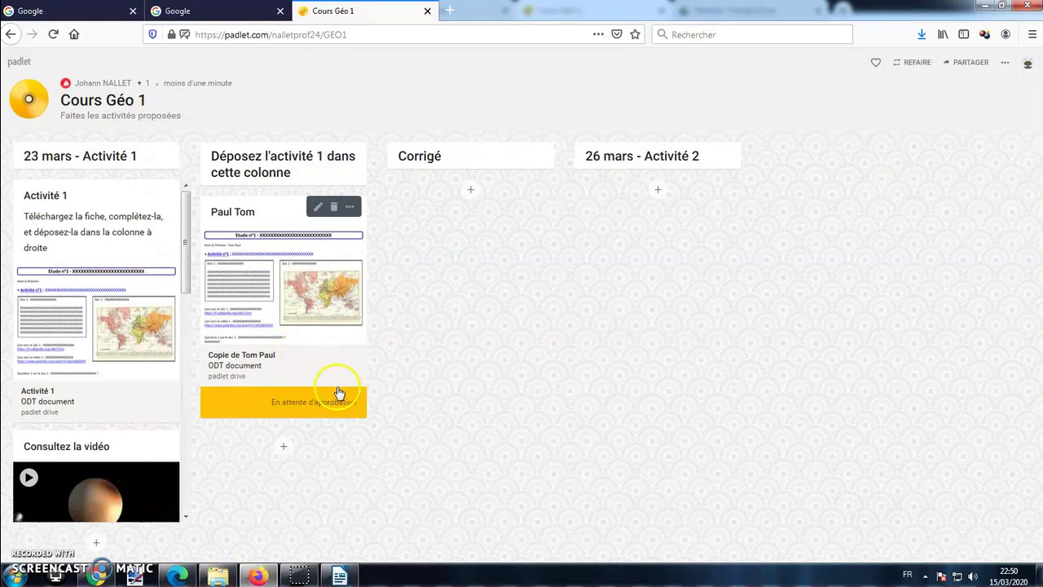
{"action": "left_click", "coordinate": [53, 35]}
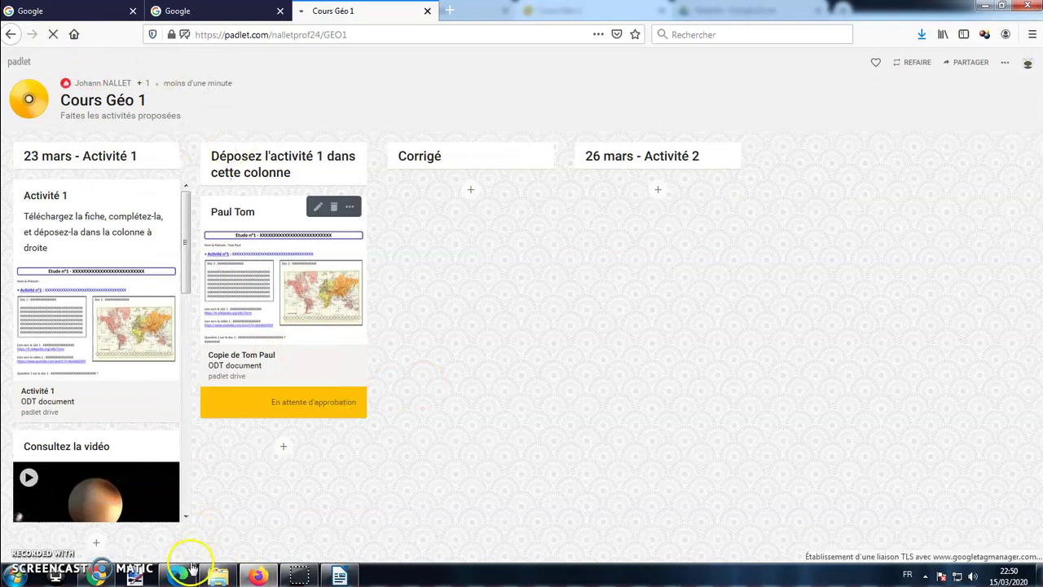
{"action": "left_click", "coordinate": [178, 575]}
{"action": "left_click", "coordinate": [73, 34]}
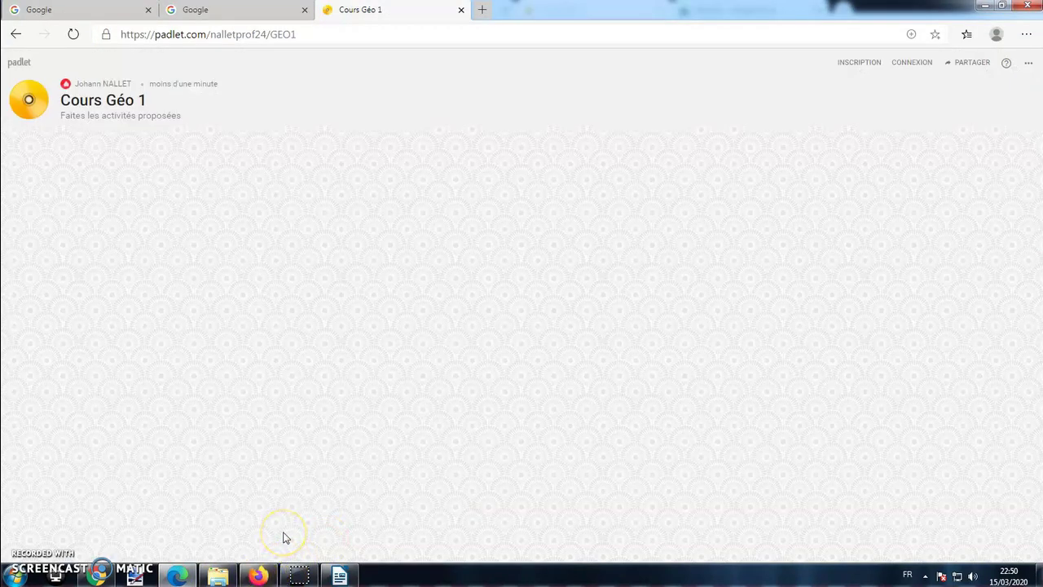
{"action": "scroll", "coordinate": [280, 274], "scroll_direction": "down", "scroll_amount": 1}
{"action": "scroll", "coordinate": [280, 273], "scroll_direction": "up", "scroll_amount": 1}
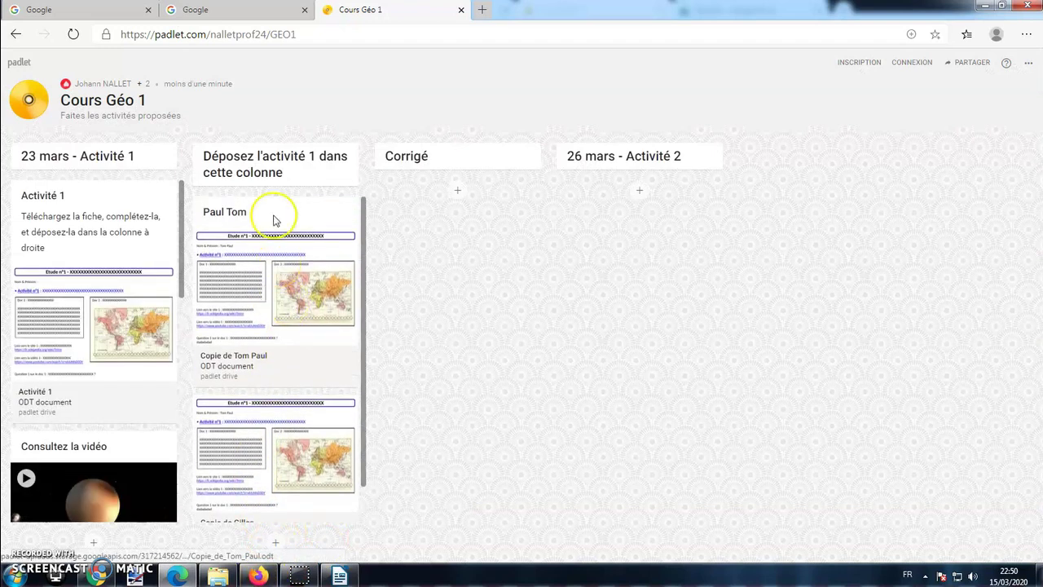
- Return to the teacher's padlet in Chrome, go to the Padlet dashboard and reopen "Cours Géo 1" to review its submissions
{"action": "left_click", "coordinate": [107, 576]}
{"action": "scroll", "coordinate": [279, 333], "scroll_direction": "down", "scroll_amount": 1}
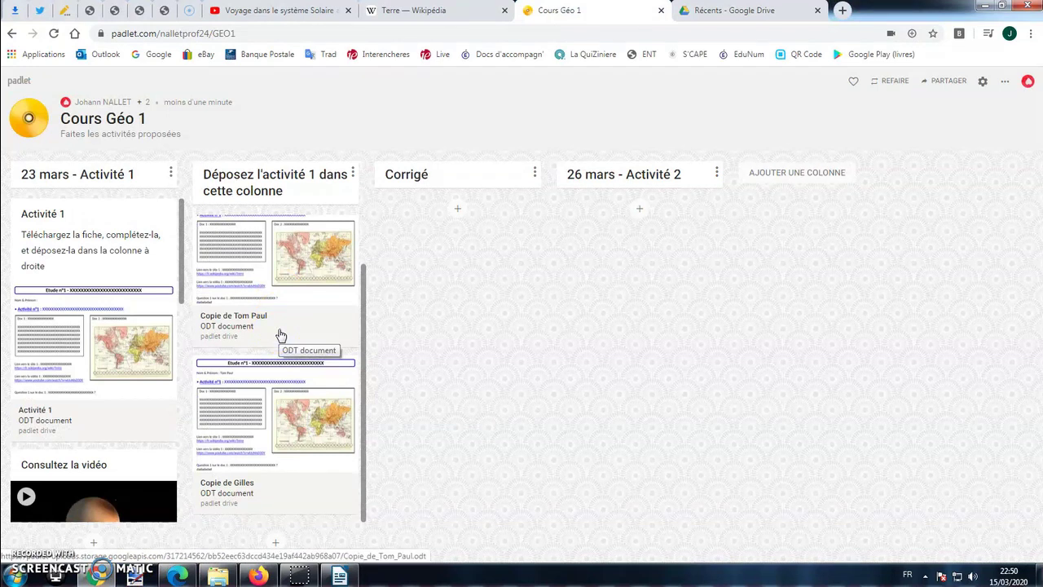
{"action": "left_click", "coordinate": [566, 305]}
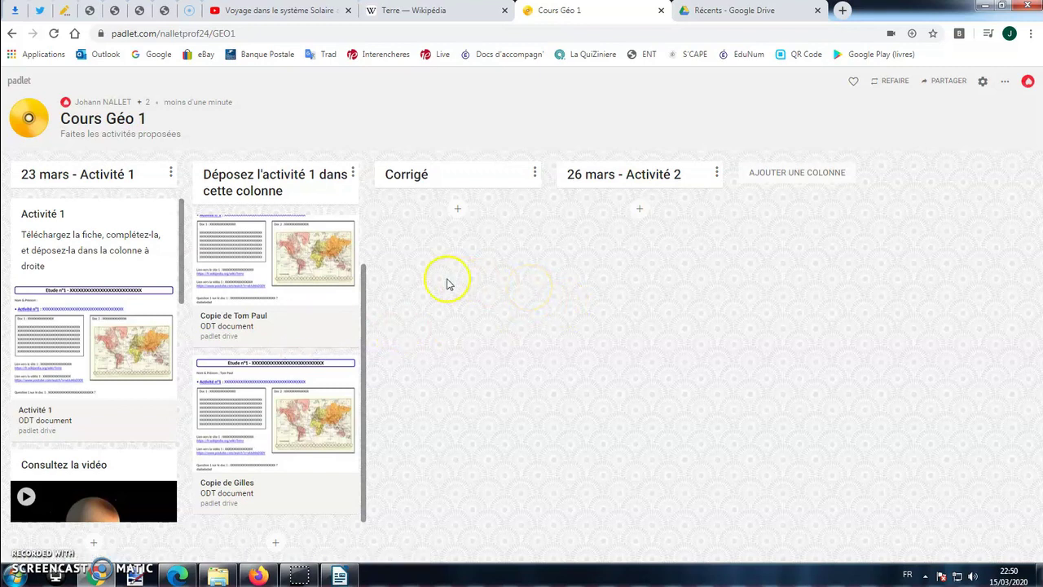
{"action": "scroll", "coordinate": [361, 263], "scroll_direction": "up", "scroll_amount": 1}
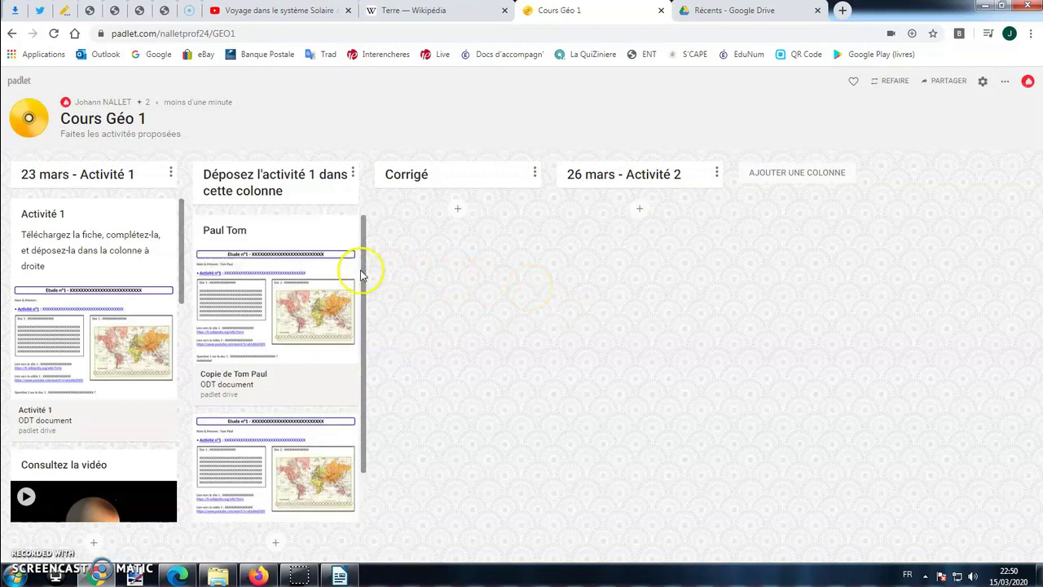
{"action": "left_click", "coordinate": [20, 84]}
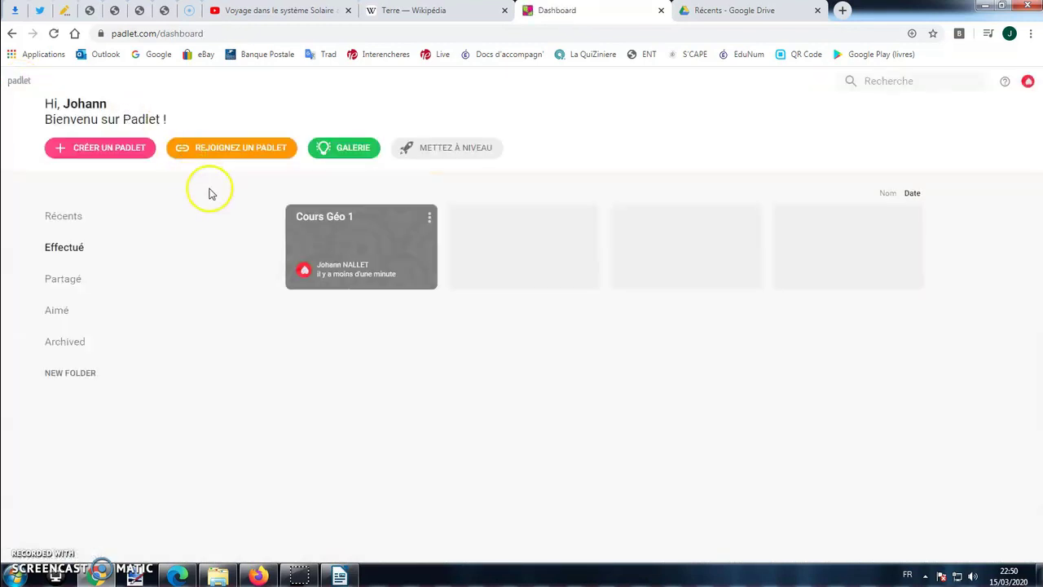
{"action": "left_click", "coordinate": [354, 241]}
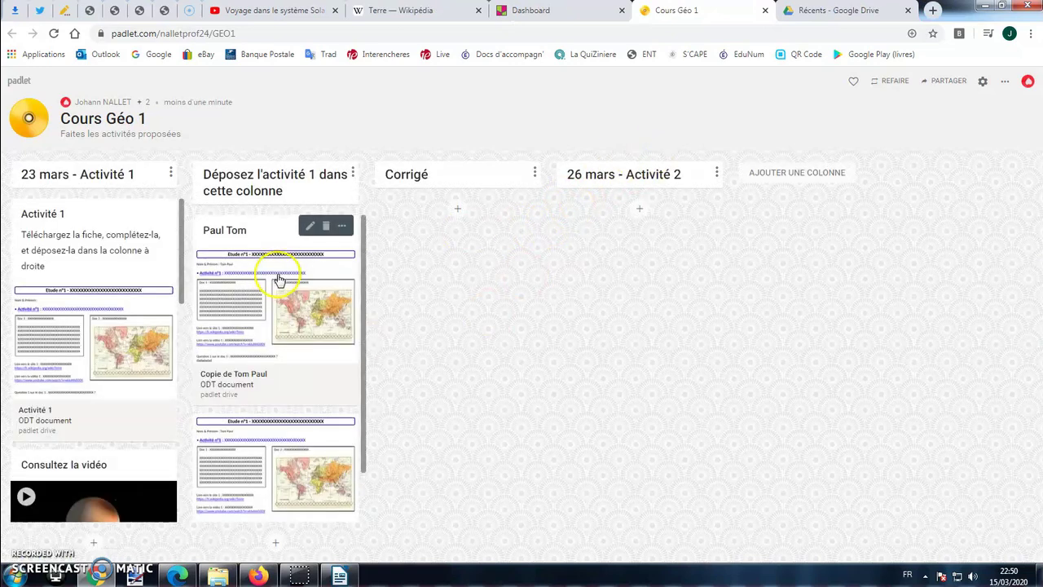
{"action": "scroll", "coordinate": [307, 342], "scroll_direction": "down", "scroll_amount": 1}
{"action": "scroll", "coordinate": [307, 350], "scroll_direction": "up", "scroll_amount": 1}
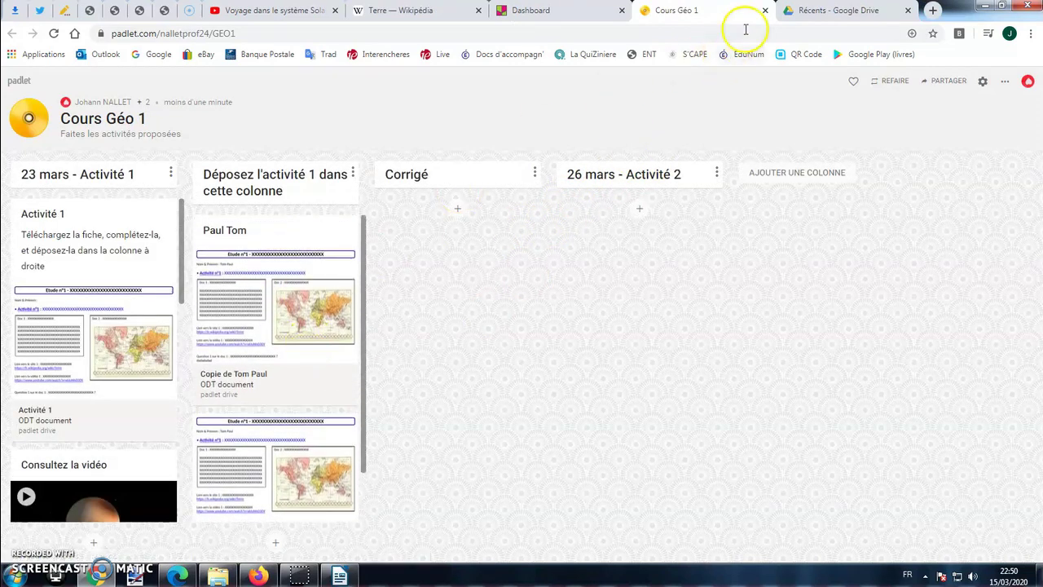
- Close the reopened padlet's tab and log out of the teacher's Padlet account
{"action": "left_click", "coordinate": [766, 11]}
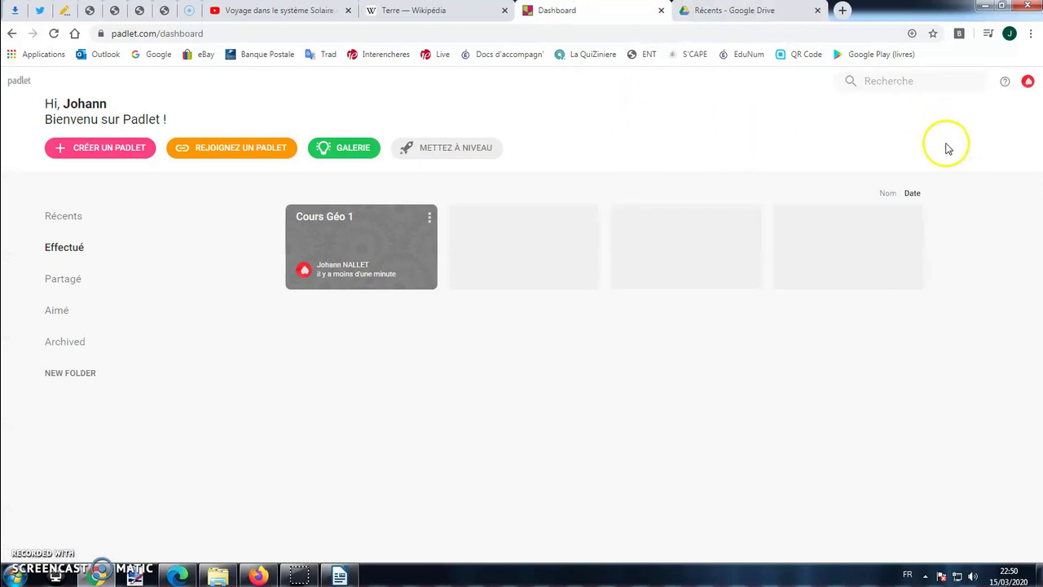
{"action": "left_click", "coordinate": [1026, 83]}
{"action": "left_click", "coordinate": [952, 407]}
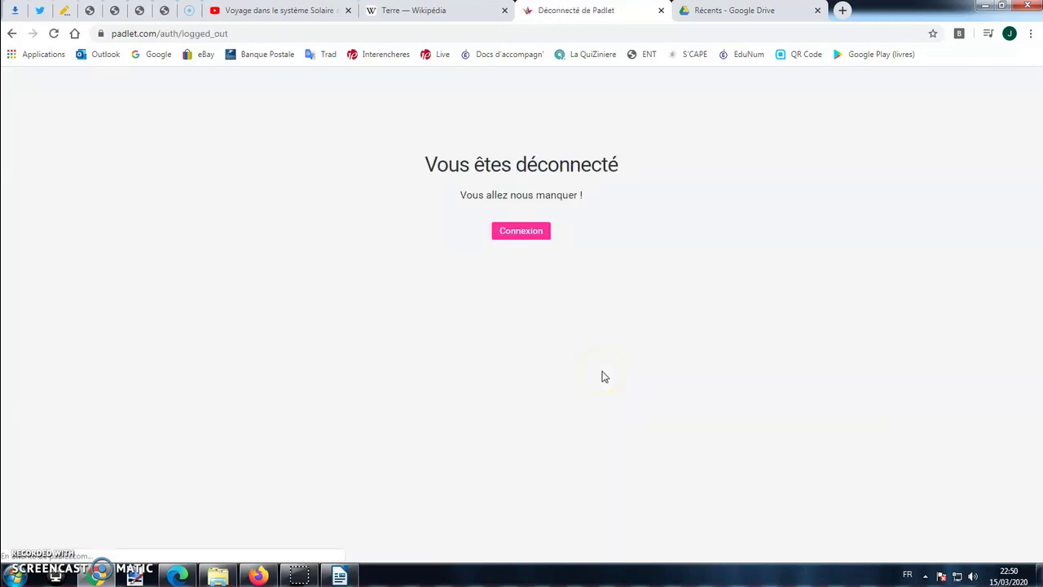